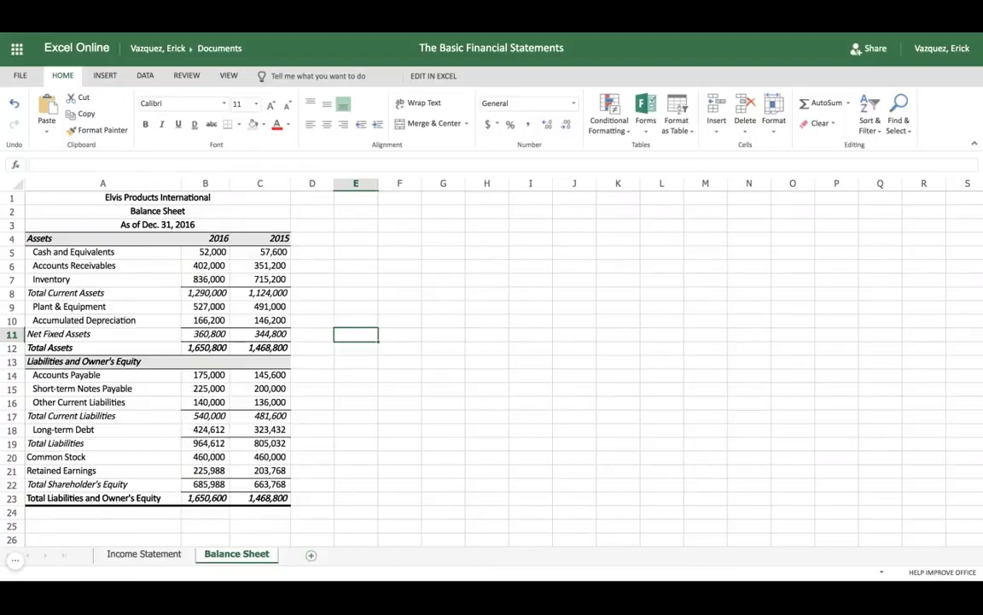
# Review the Income Statement and Balance Sheet worksheets and add a new blank worksheet after them.
pyautogui.click(166, 554)
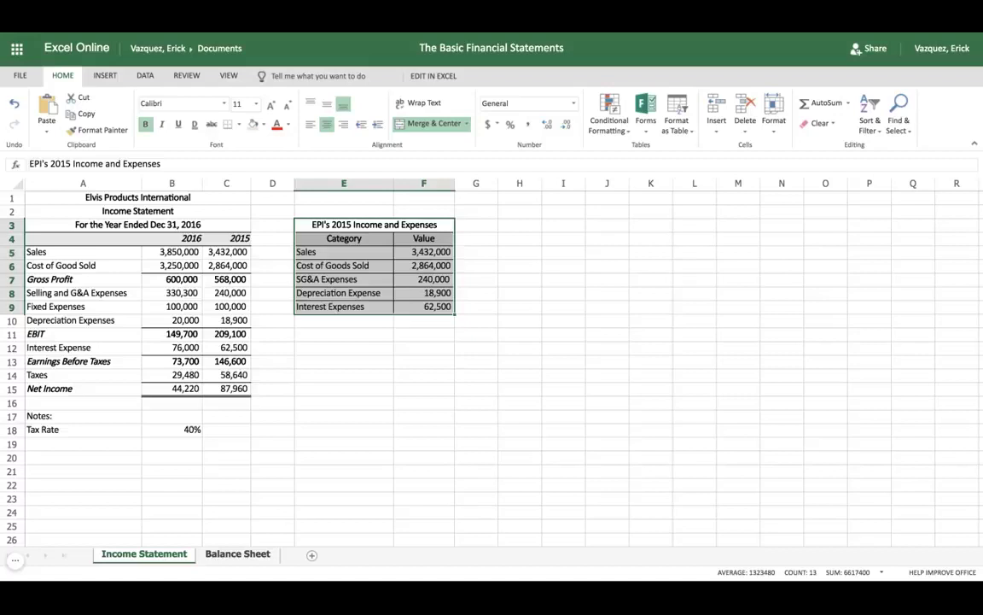
pyautogui.click(237, 554)
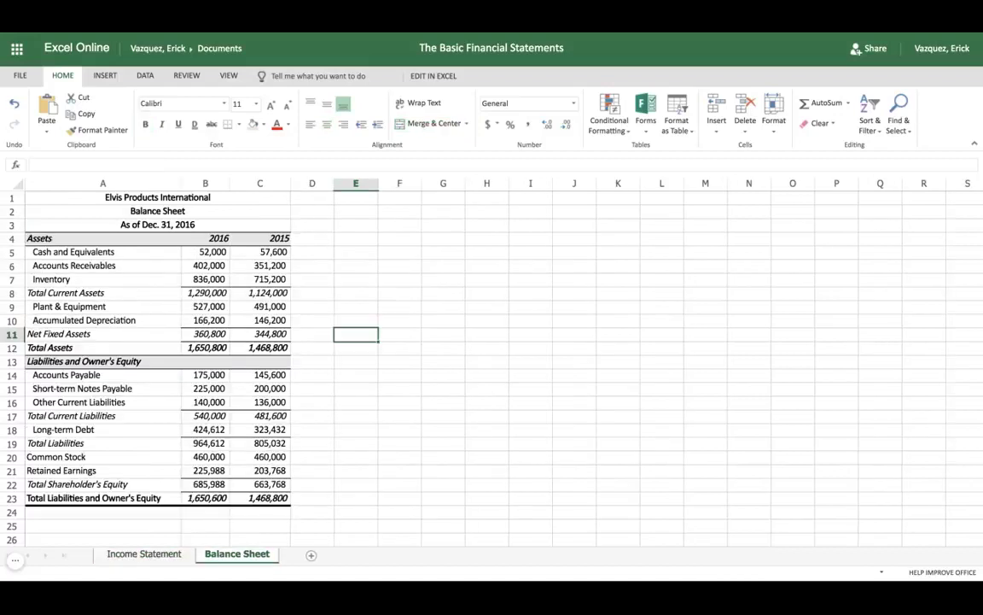
pyautogui.click(311, 556)
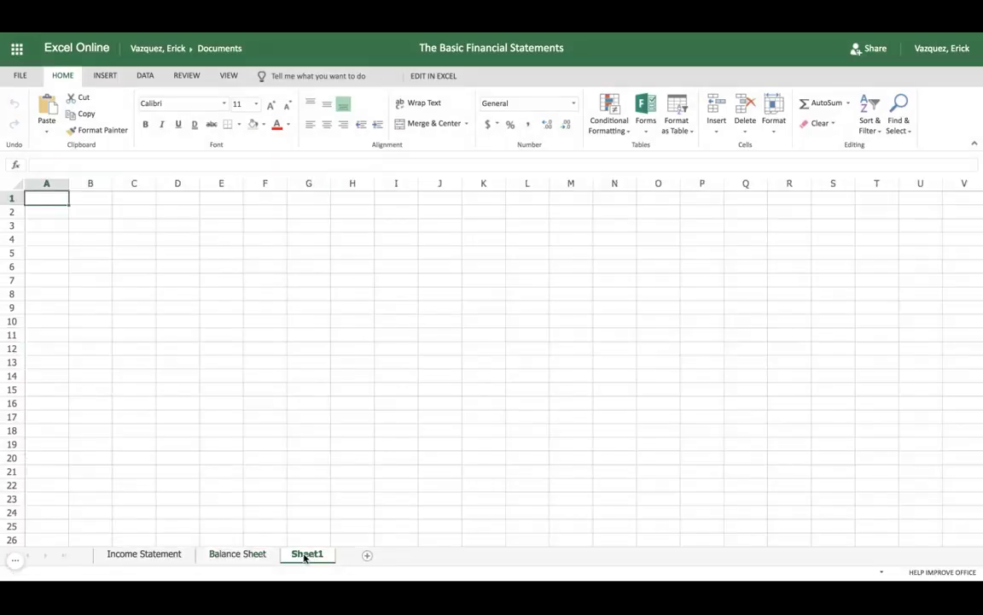
pyautogui.click(250, 555)
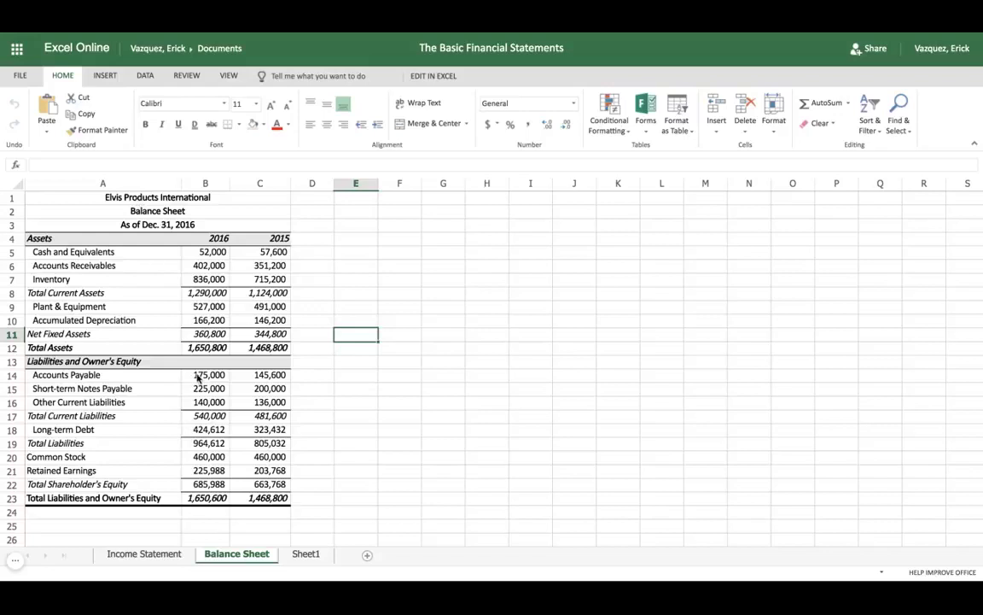
pyautogui.click(308, 554)
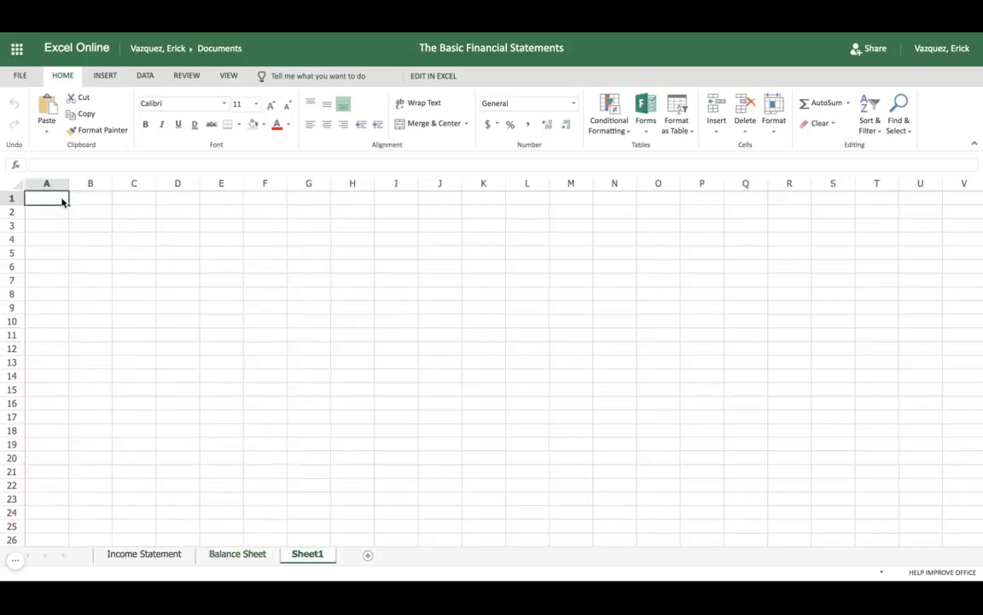
# Enter the company title "Elvis Products Internationl" in cell A1 of the new sheet.
pyautogui.write('Elvis P')
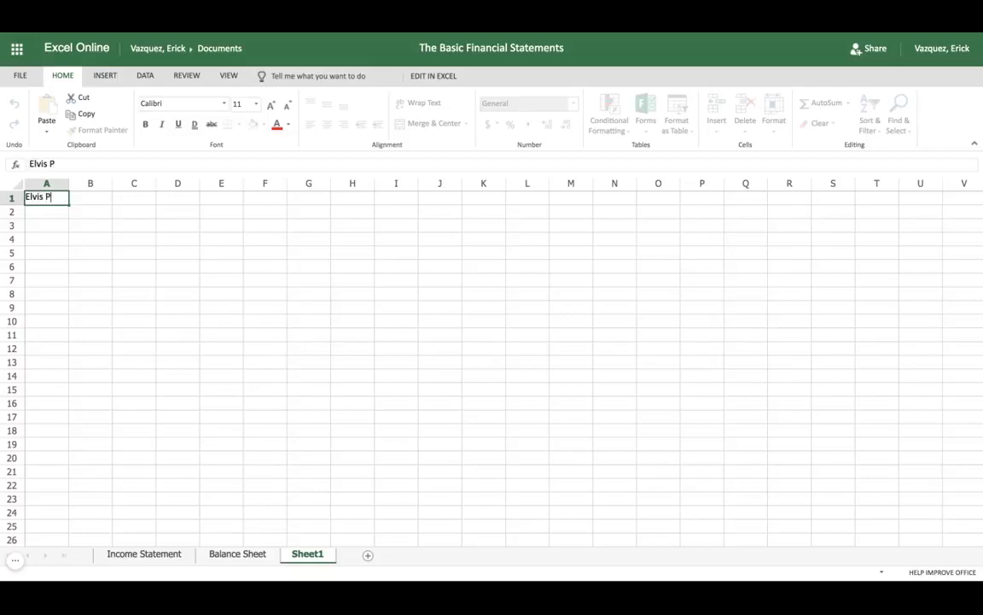
pyautogui.write('roducts Internation')
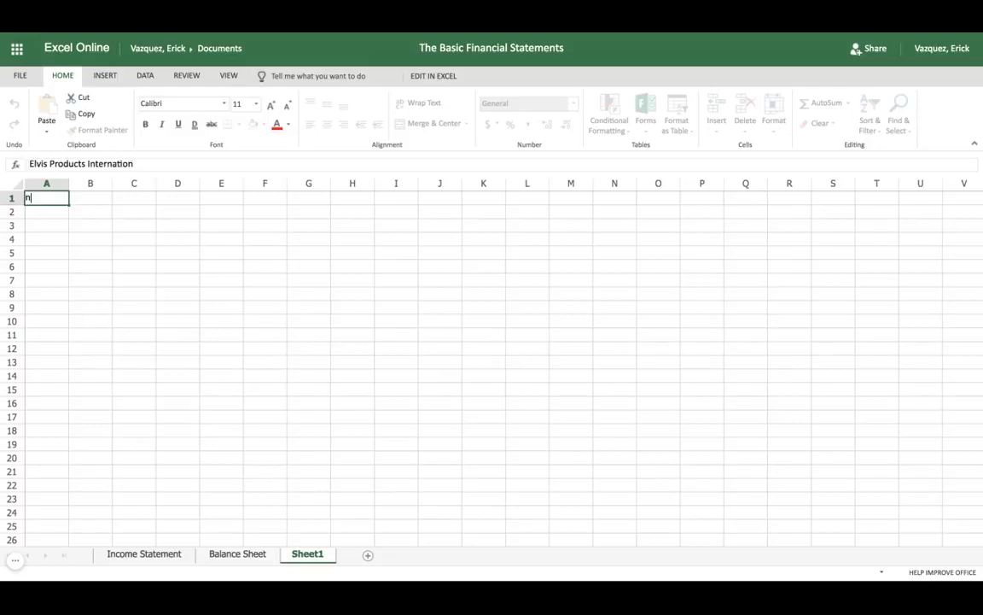
pyautogui.write('al')
pyautogui.press('Return')
# Enter the statement title "Balance Sheet" in cell A2.
pyautogui.write('Balna')
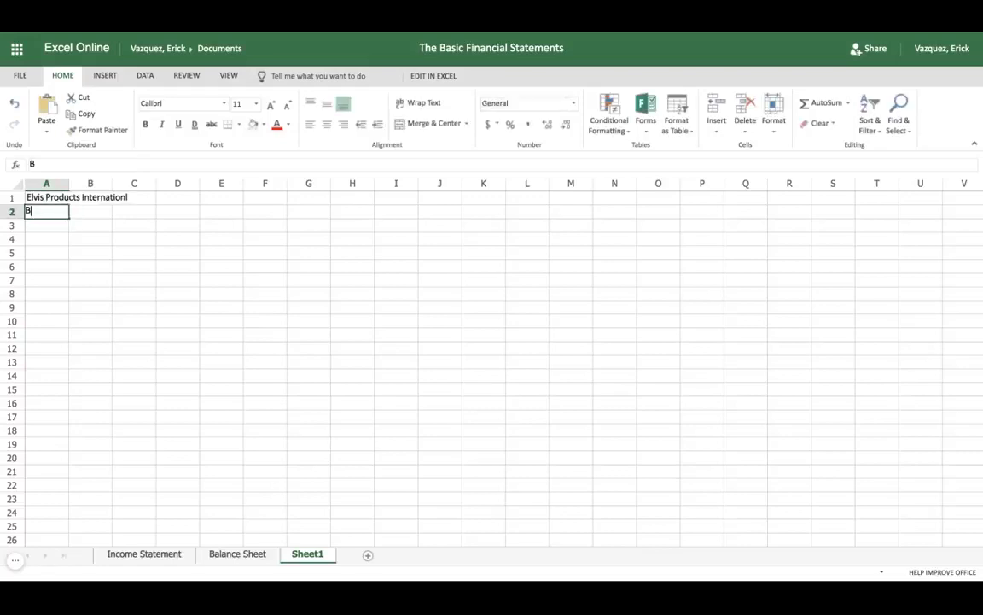
pyautogui.press('BackSpace')
pyautogui.press('BackSpace')
pyautogui.write('an')
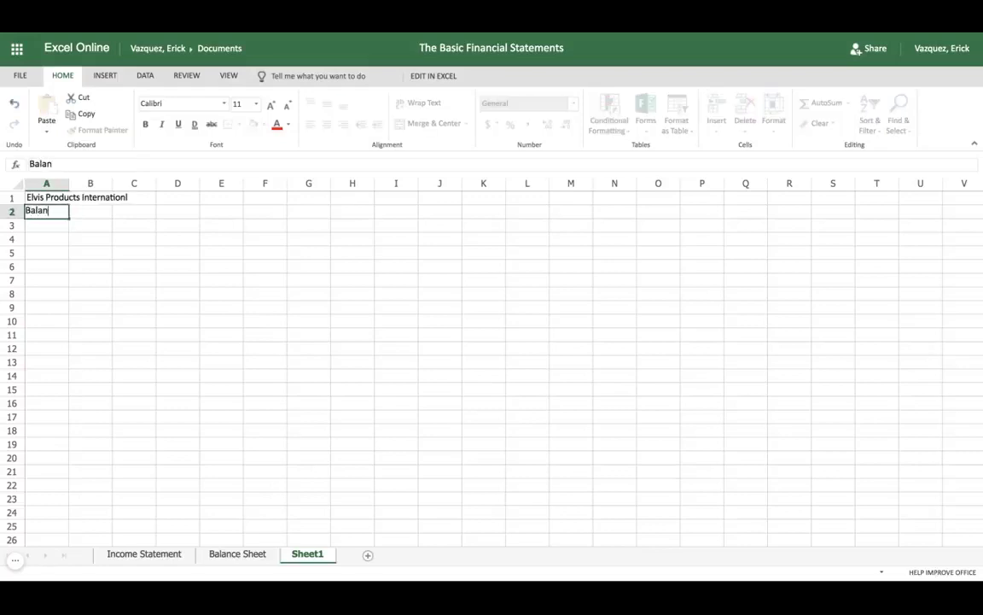
pyautogui.write('ce Sheet')
pyautogui.press('Return')
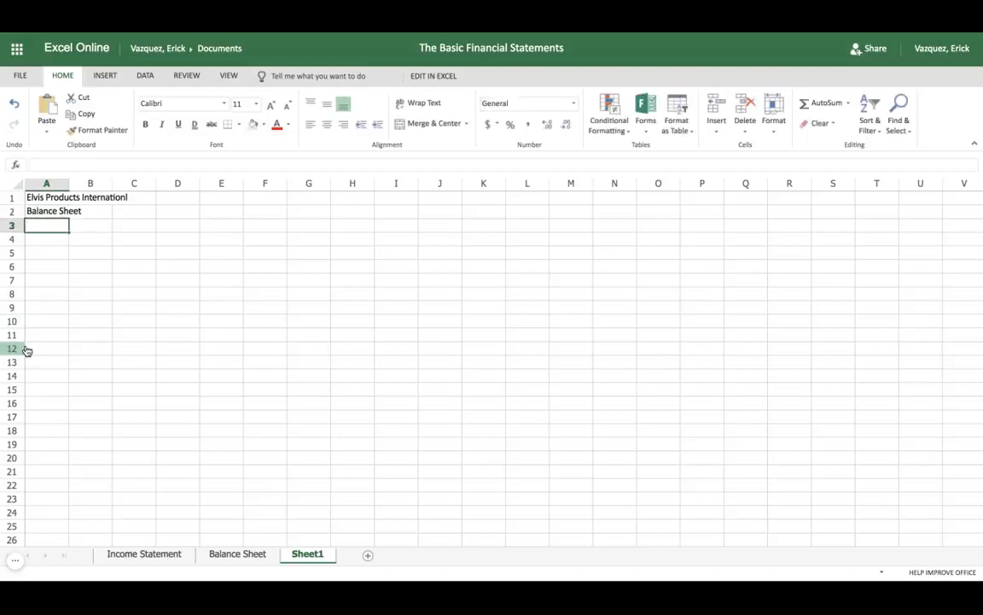
# Check the date line on the Balance Sheet worksheet and enter "As of Dec. 31, 2016" in cell A3 of Sheet1.
pyautogui.click(238, 554)
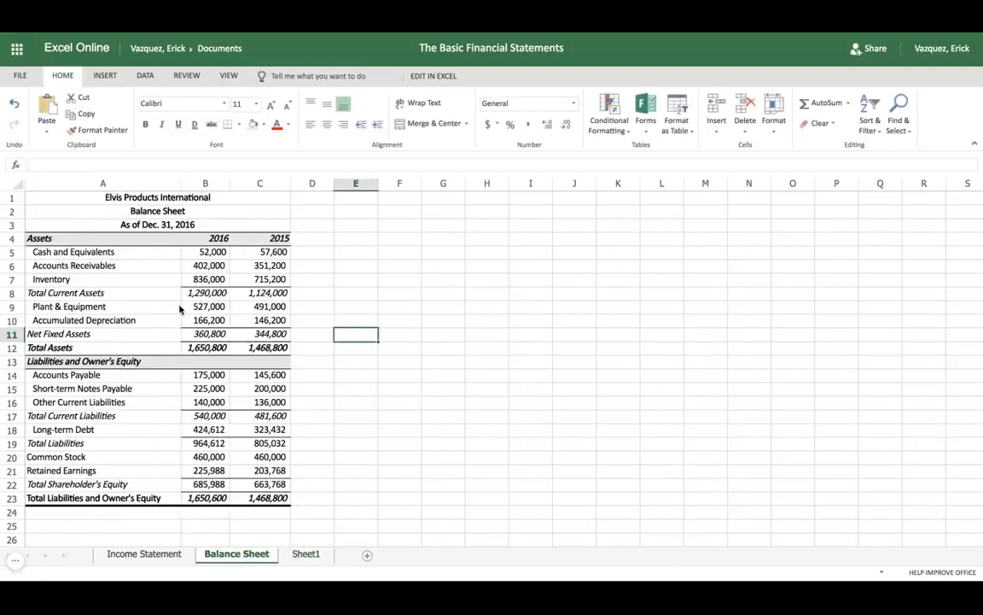
pyautogui.click(305, 554)
pyautogui.write('As')
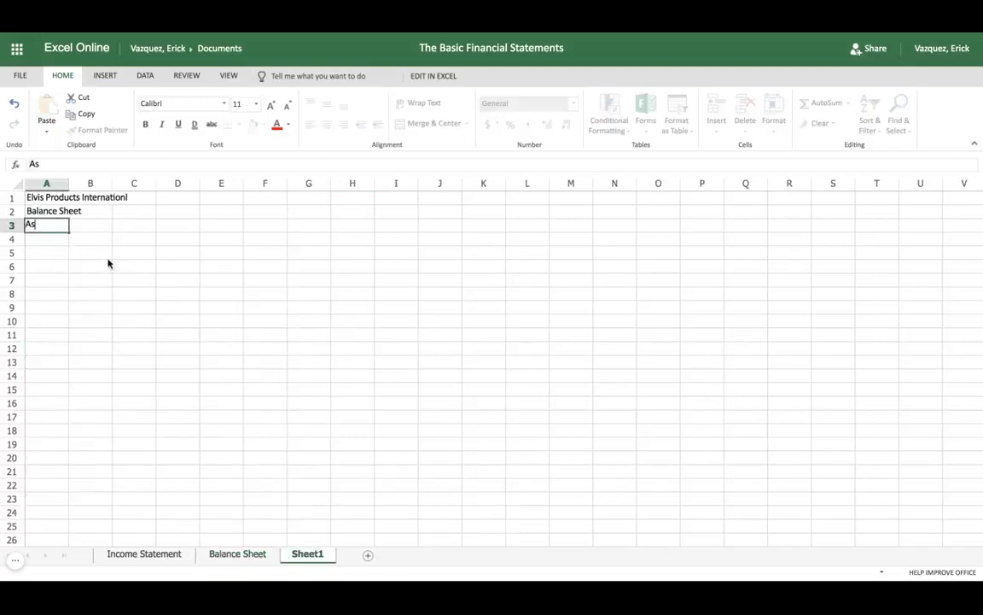
pyautogui.write(' of Dec. 31, 2016')
pyautogui.press('Return')
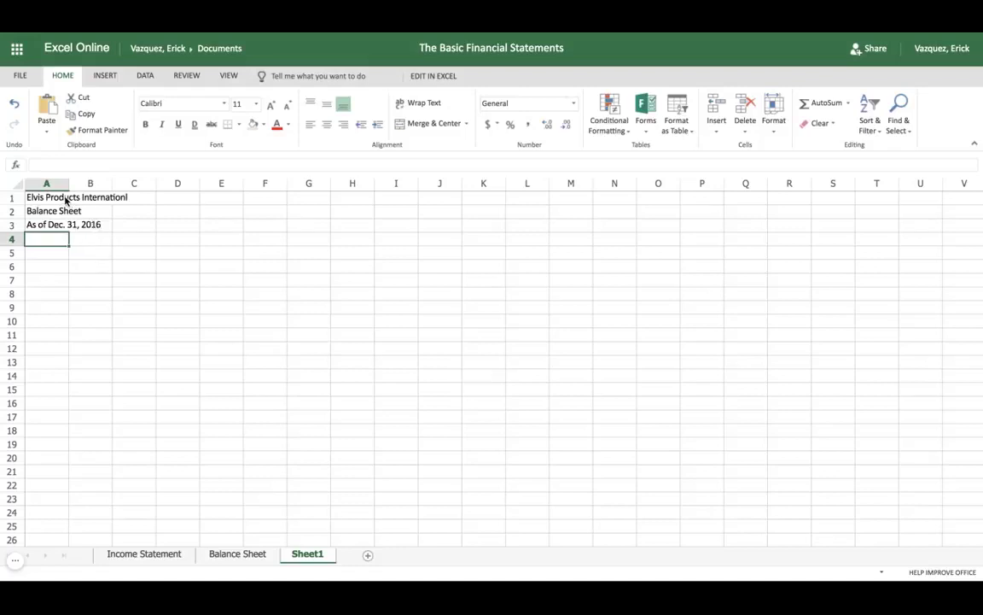
# Merge the three title rows across columns A to C and center their text horizontally.
pyautogui.moveTo(52, 200); pyautogui.dragTo(135, 225)
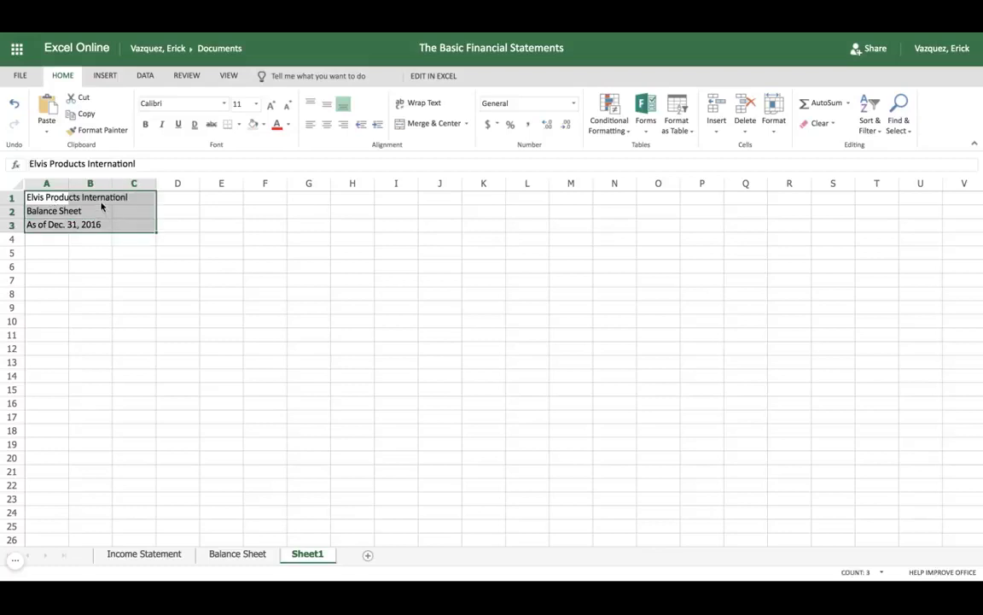
pyautogui.click(466, 124)
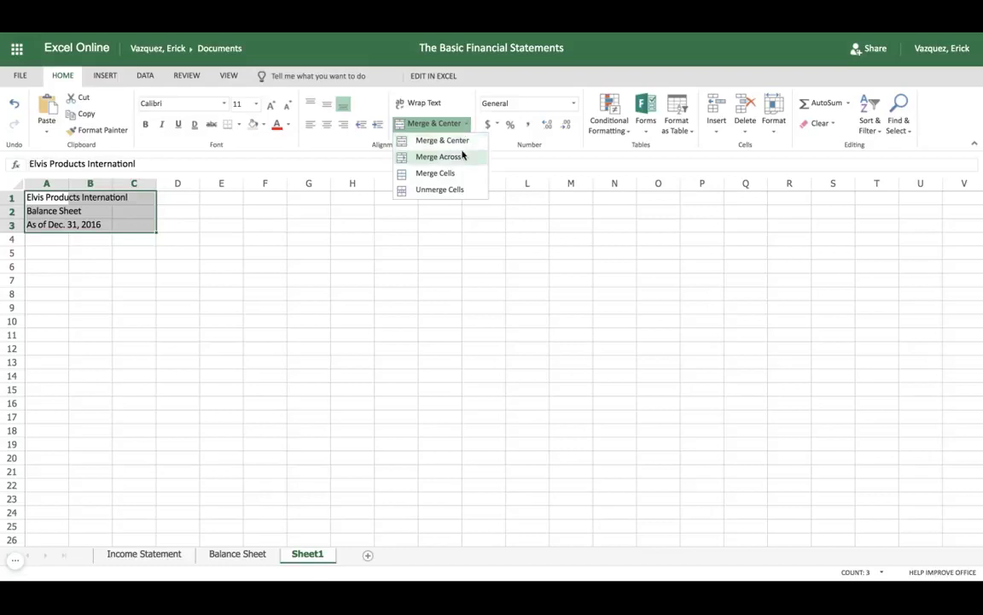
pyautogui.click(462, 157)
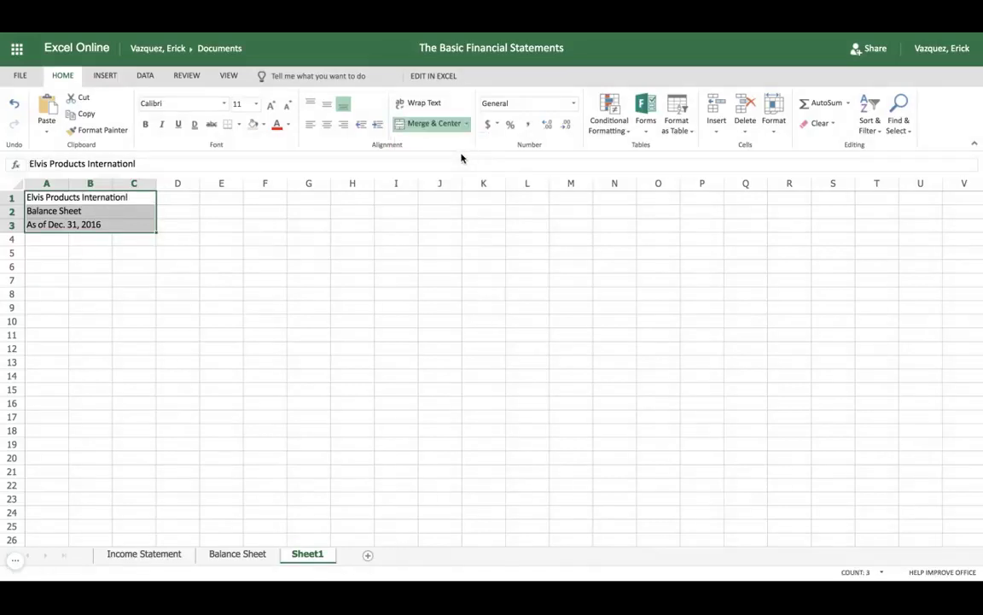
pyautogui.click(330, 125)
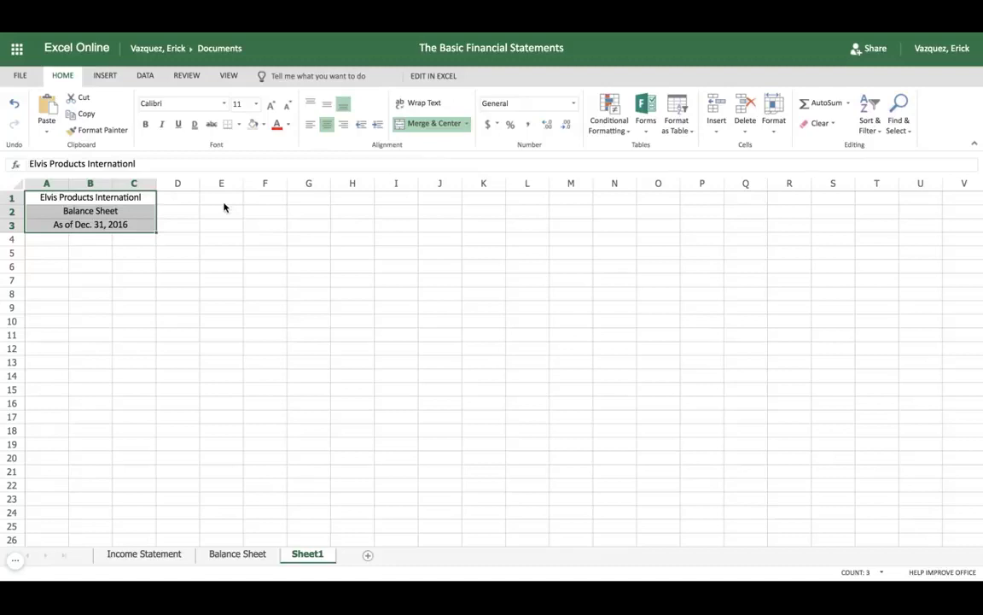
# Copy the row labels A4:A23 from the Balance Sheet worksheet to Sheet1 starting at A4, and autofit column A to them.
pyautogui.click(47, 241)
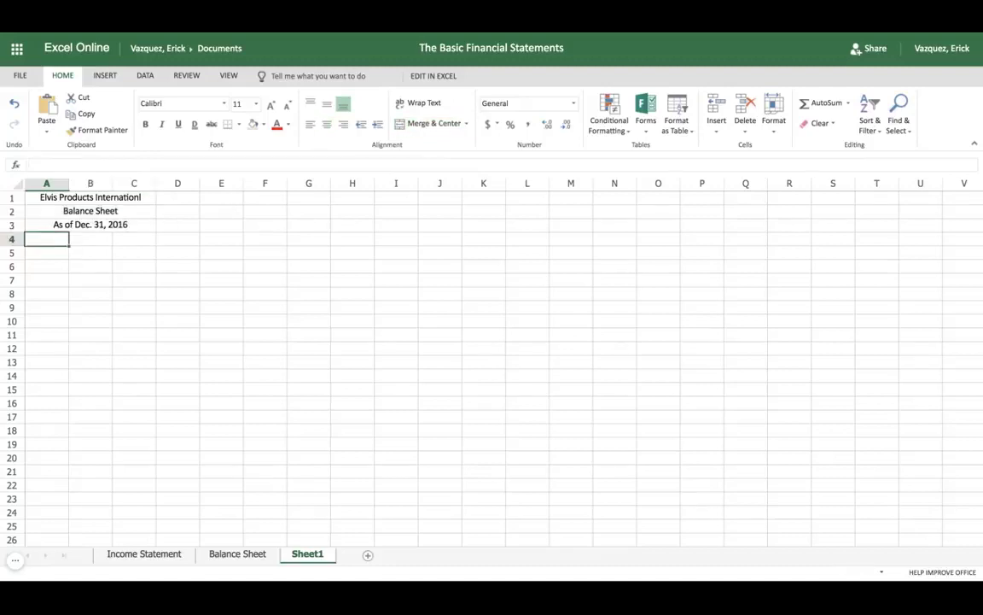
pyautogui.click(236, 553)
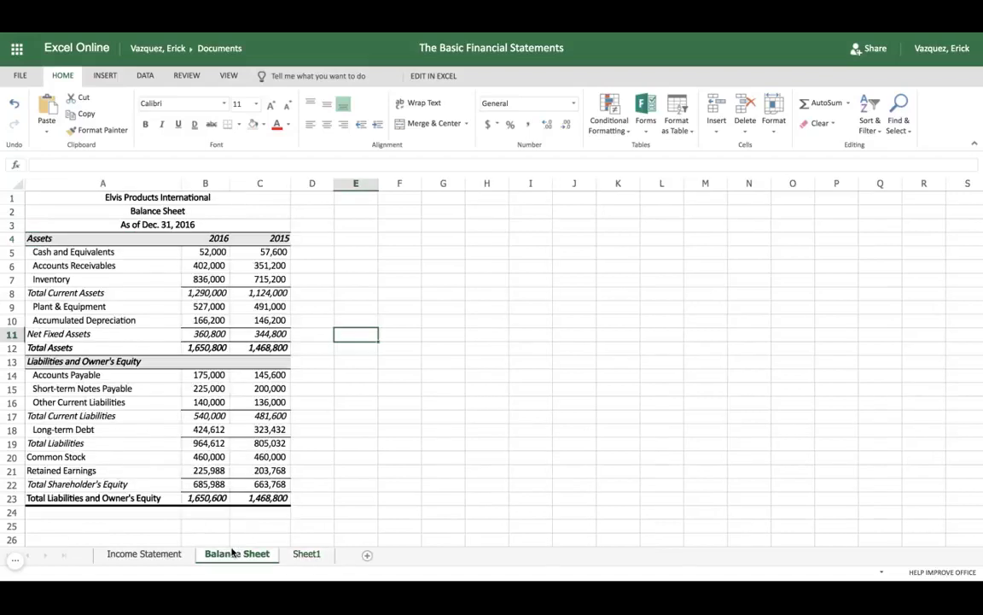
pyautogui.click(102, 240)
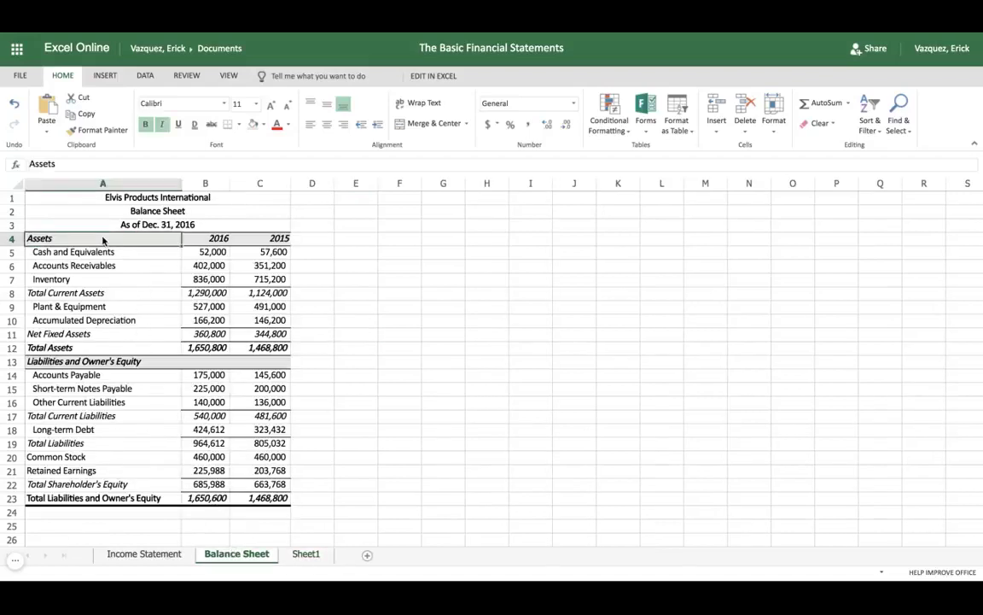
pyautogui.moveTo(103, 240); pyautogui.dragTo(103, 497)
pyautogui.hotkey('ctrl', 'c')
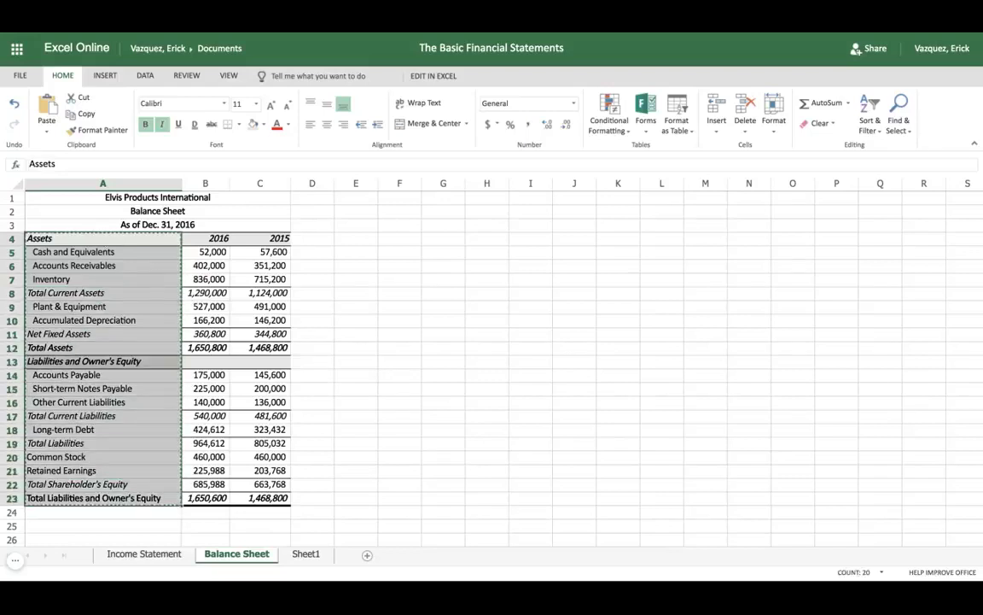
pyautogui.click(290, 555)
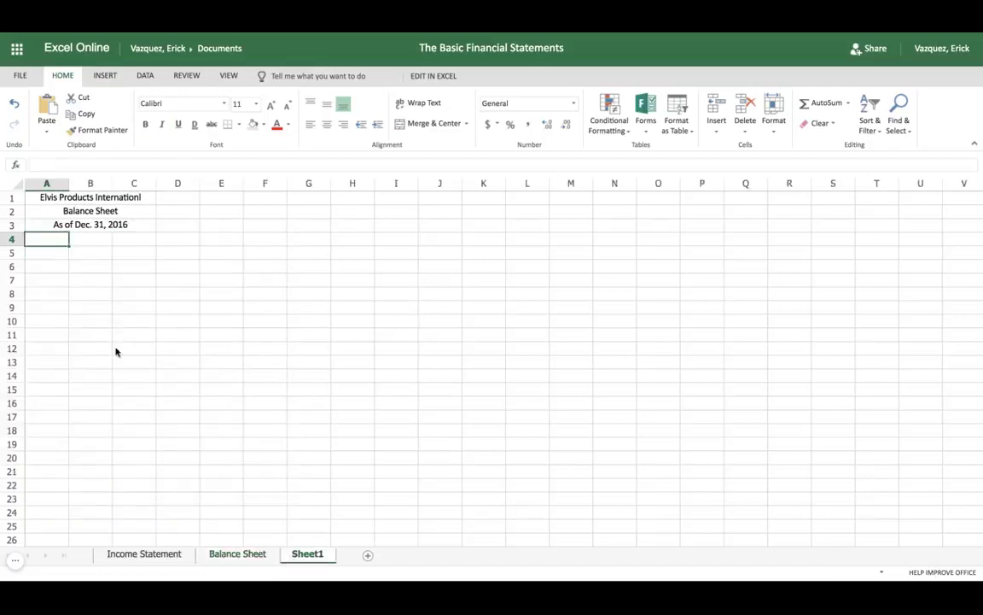
pyautogui.hotkey('ctrl', 'v')
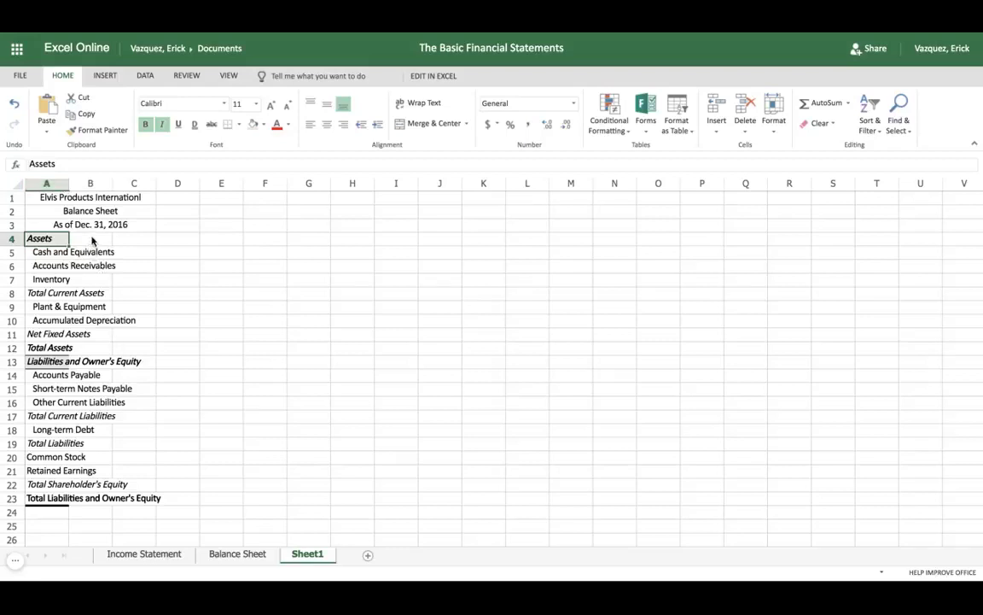
pyautogui.doubleClick(69, 183)
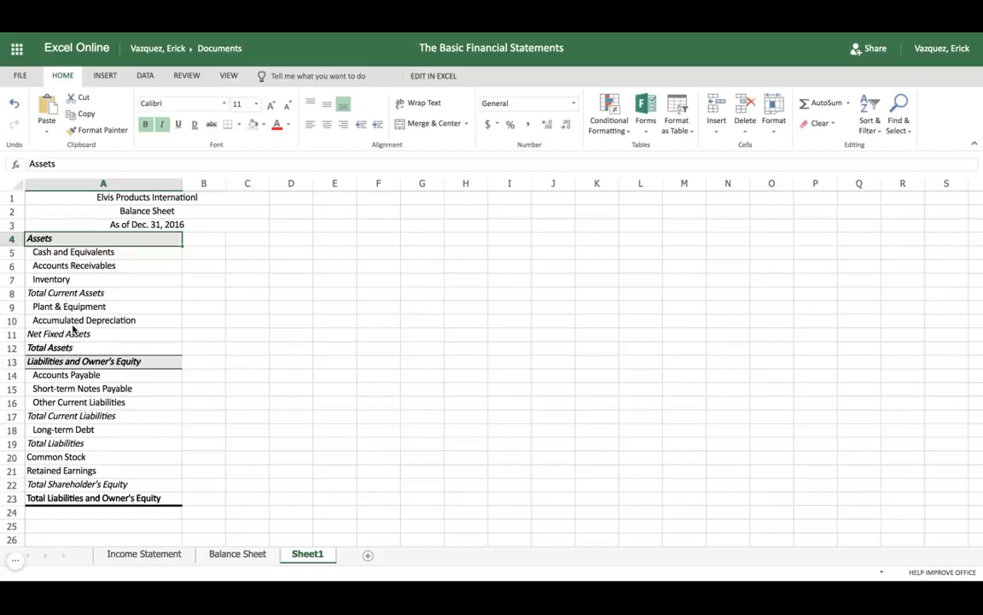
# Examine the asset and liability labels in column A, including Total Current Assets, Net Fixed Assets, Total Assets, Total Current Liabilities, Long-term Debt and Total Liabilities.
pyautogui.click(77, 296)
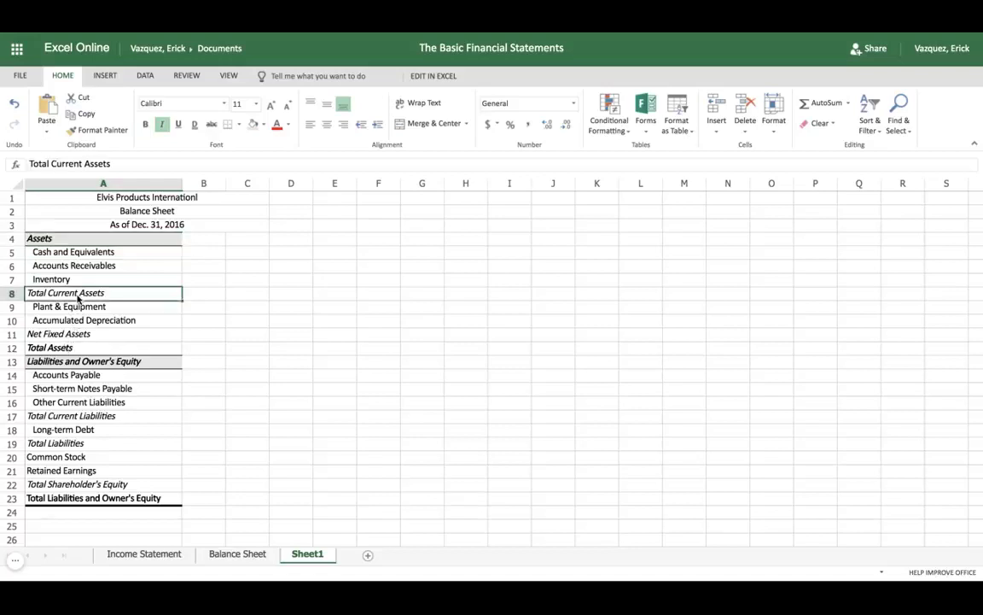
pyautogui.click(83, 337)
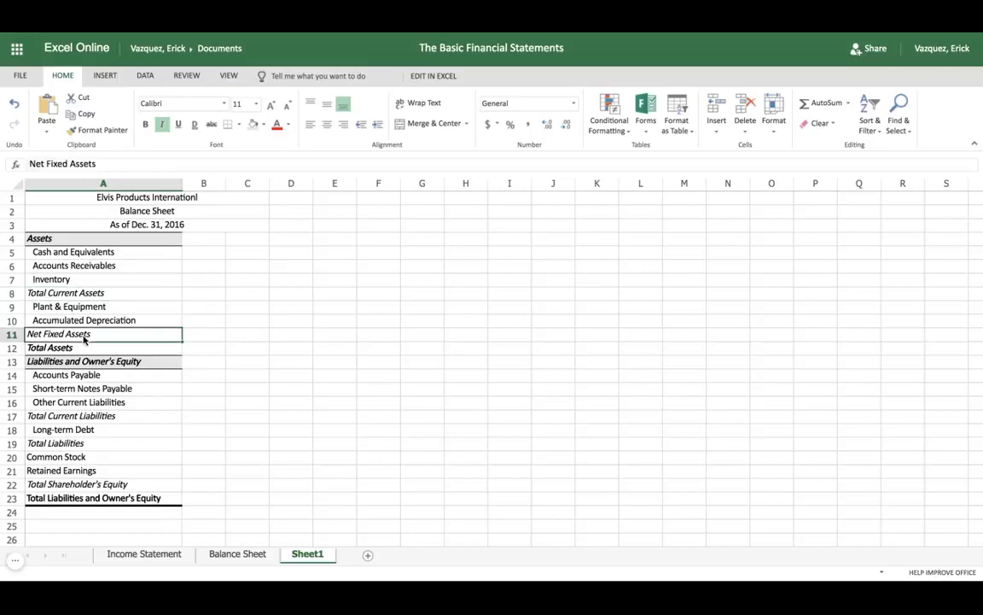
pyautogui.click(75, 298)
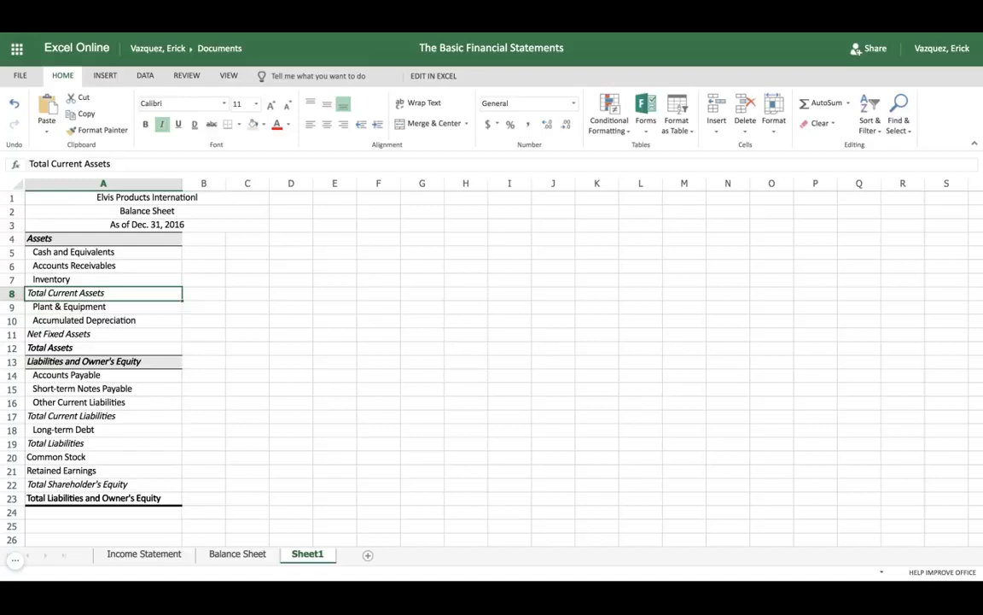
pyautogui.click(68, 309)
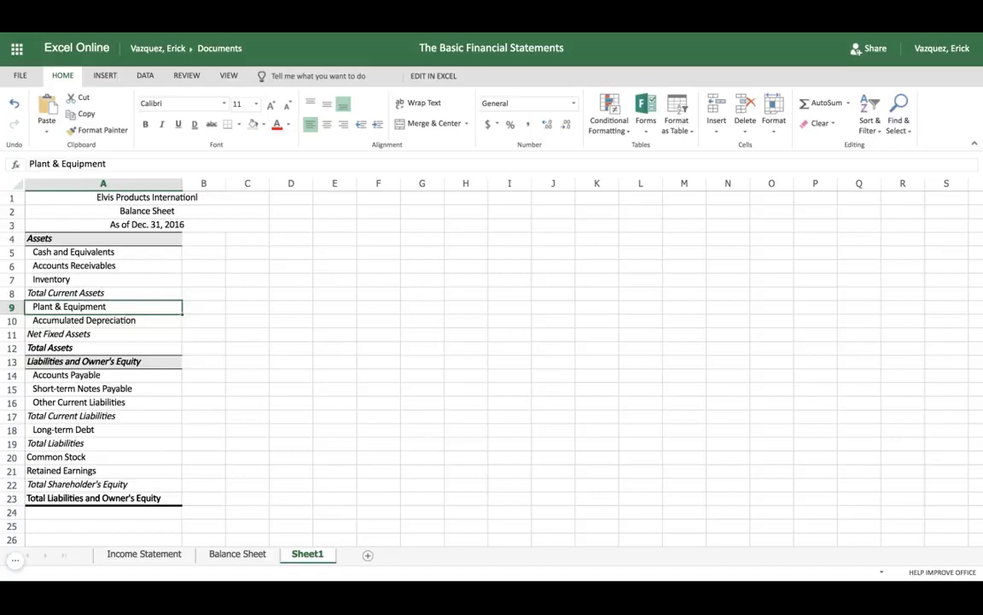
pyautogui.click(75, 347)
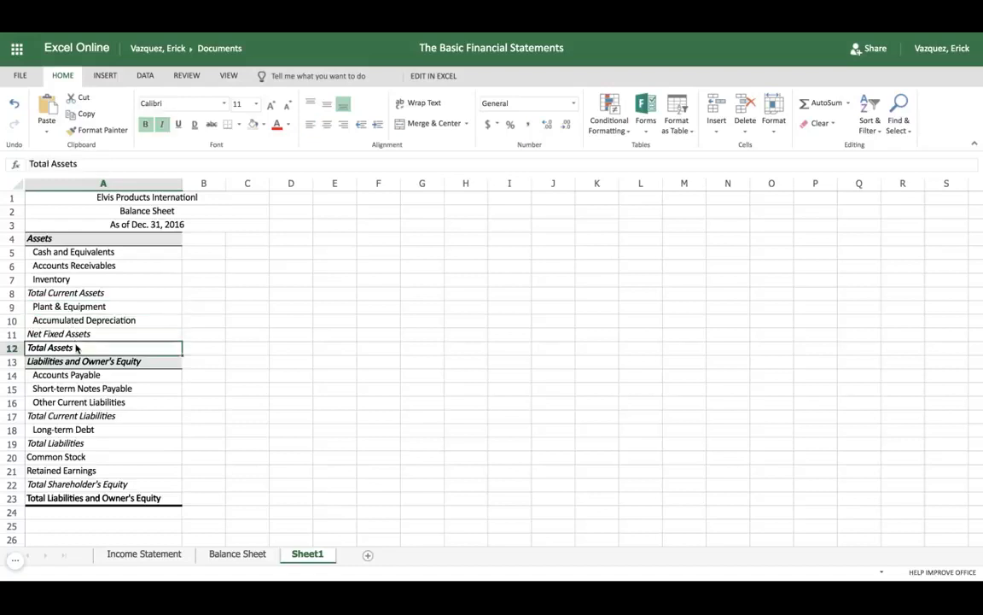
pyautogui.scroll(-3, 68, 333)
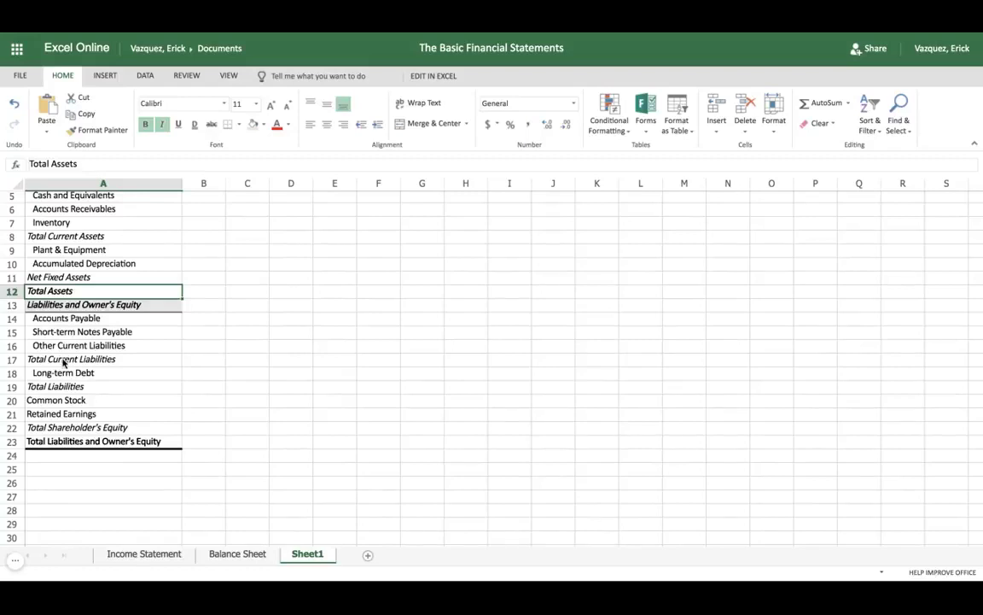
pyautogui.click(62, 361)
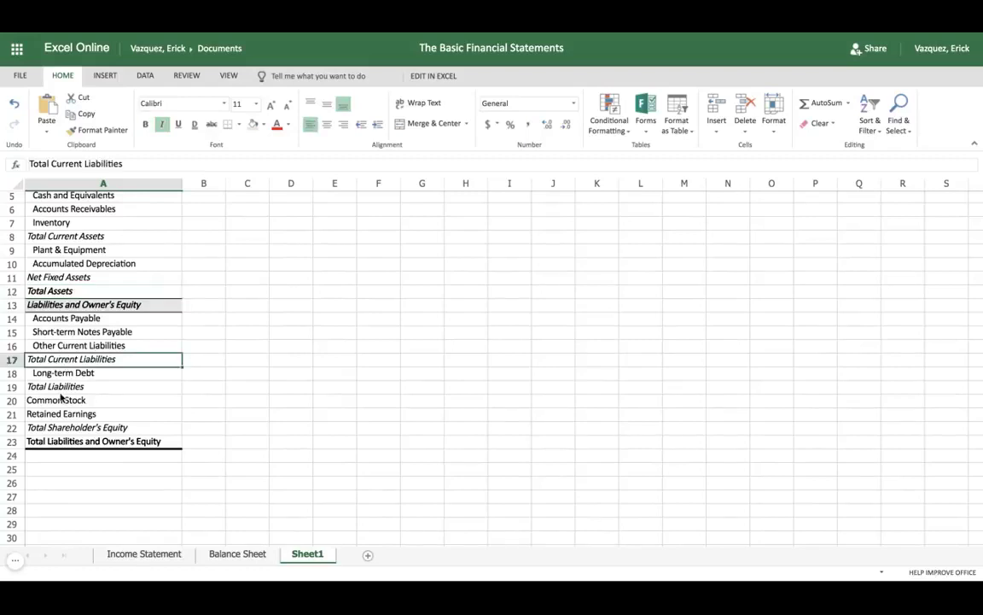
pyautogui.click(65, 385)
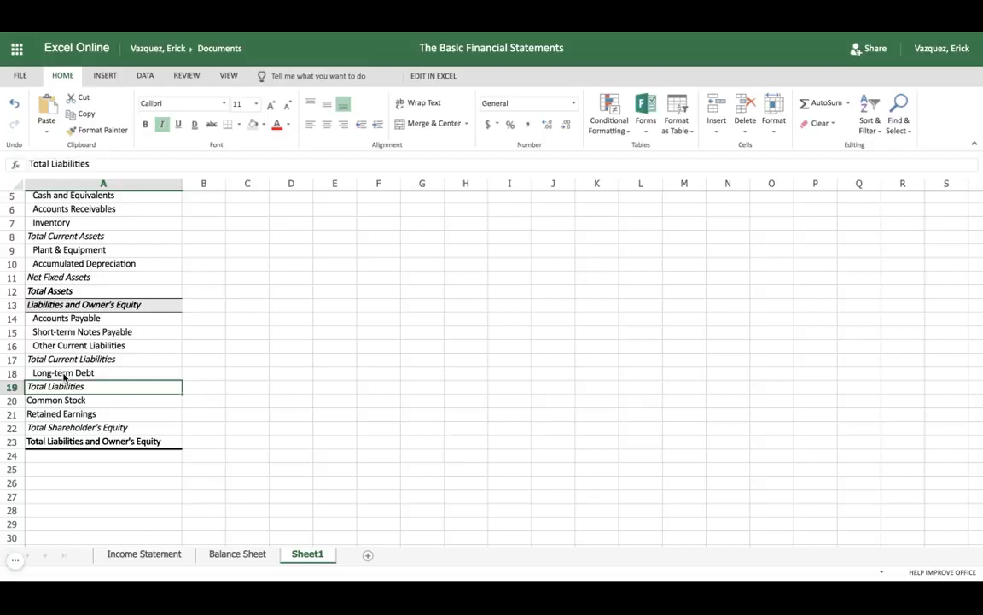
pyautogui.click(71, 362)
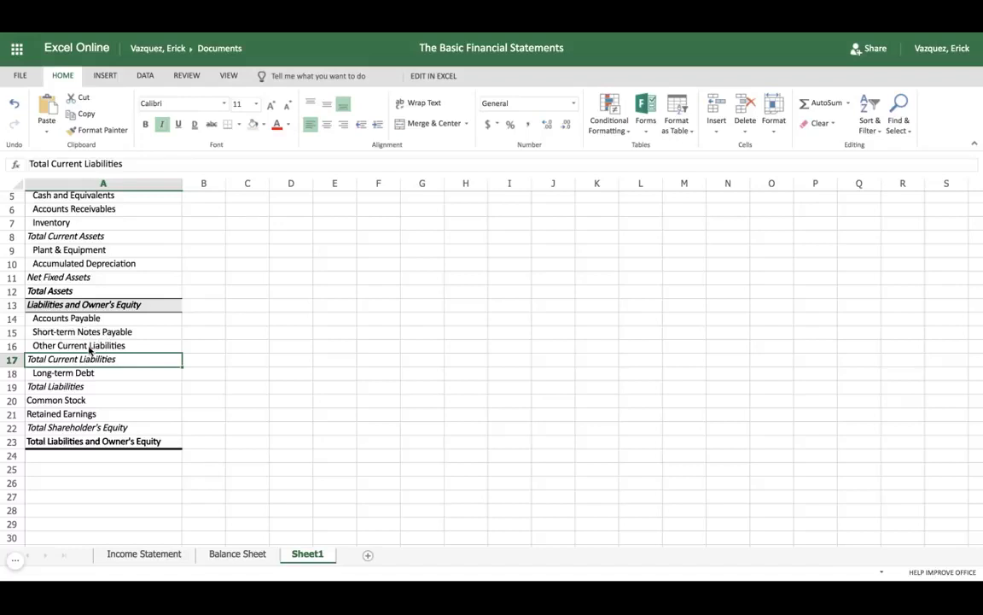
pyautogui.click(76, 373)
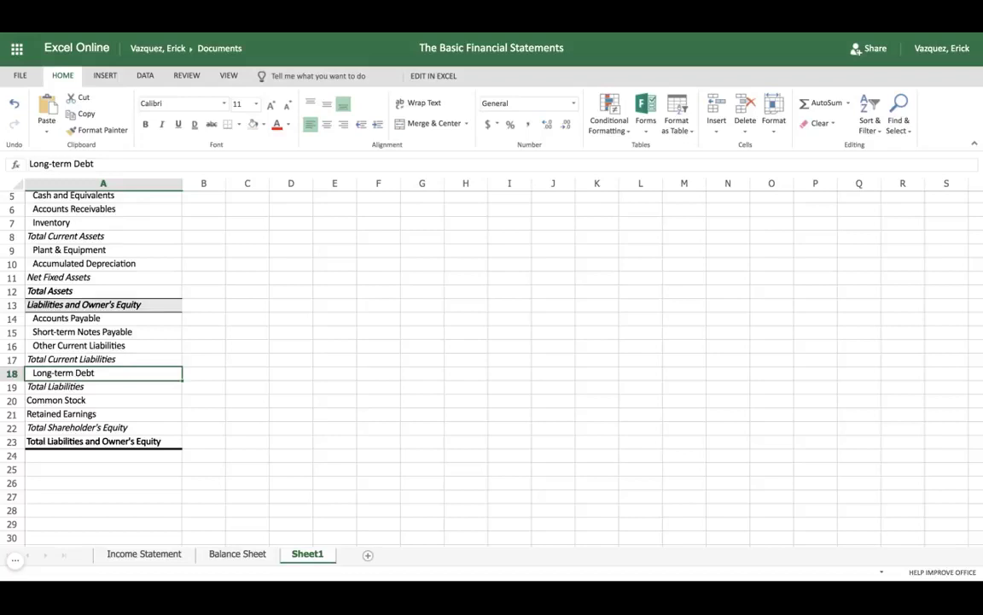
pyautogui.scroll(1, 69, 256)
pyautogui.click(71, 264)
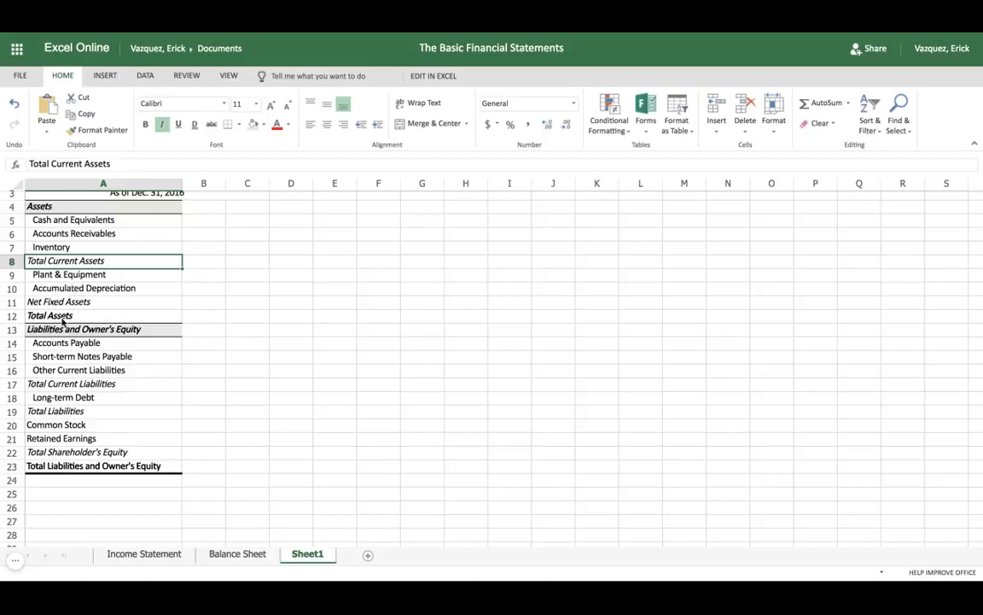
# Examine the Total Liabilities, Common Stock, Total Shareholder's Equity and Total Liabilities and Owner's Equity labels in column A of Sheet1.
pyautogui.click(59, 412)
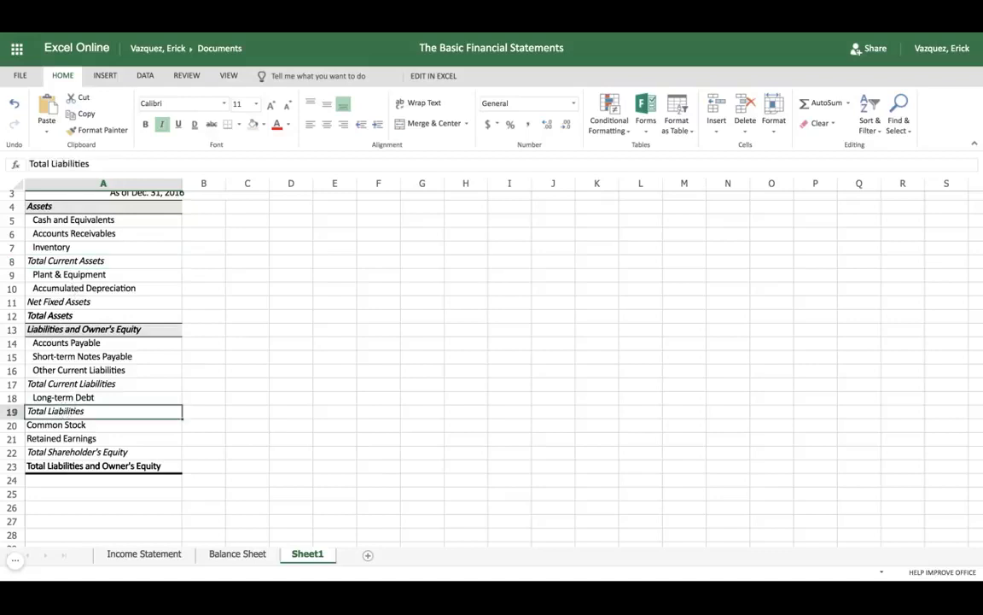
pyautogui.click(95, 333)
pyautogui.click(65, 425)
pyautogui.click(60, 412)
pyautogui.click(64, 452)
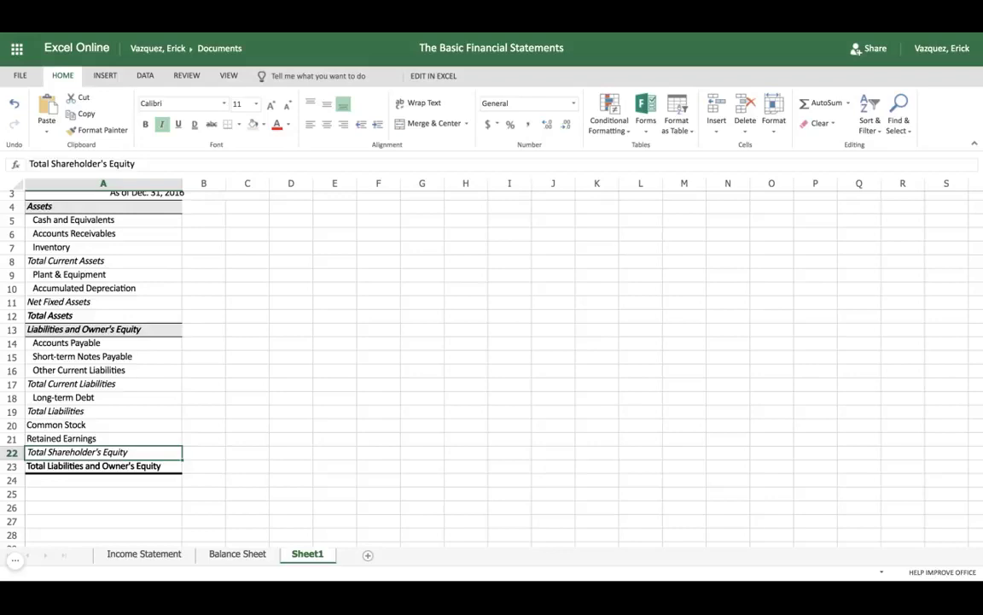
pyautogui.click(61, 415)
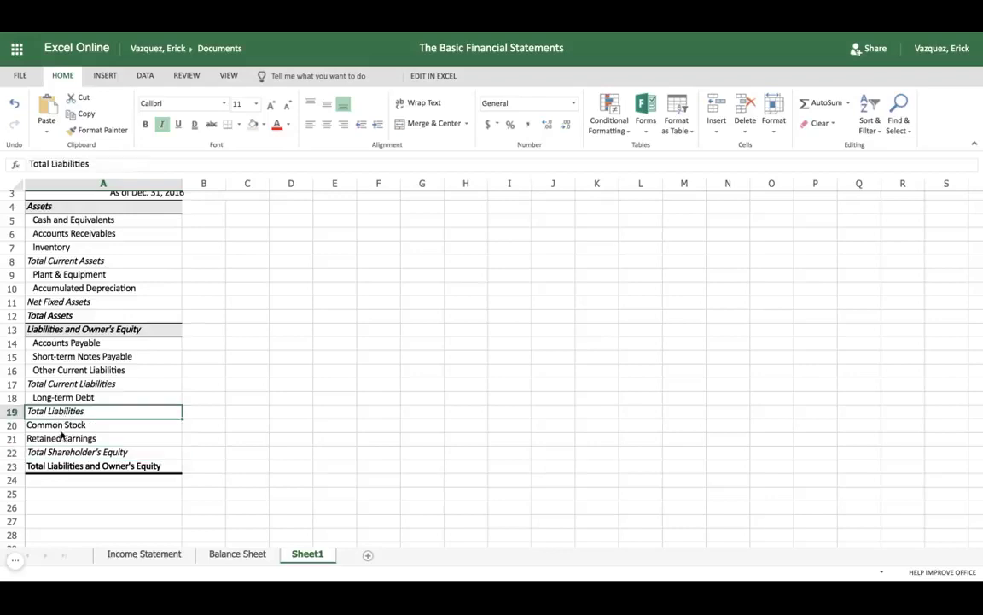
pyautogui.click(69, 468)
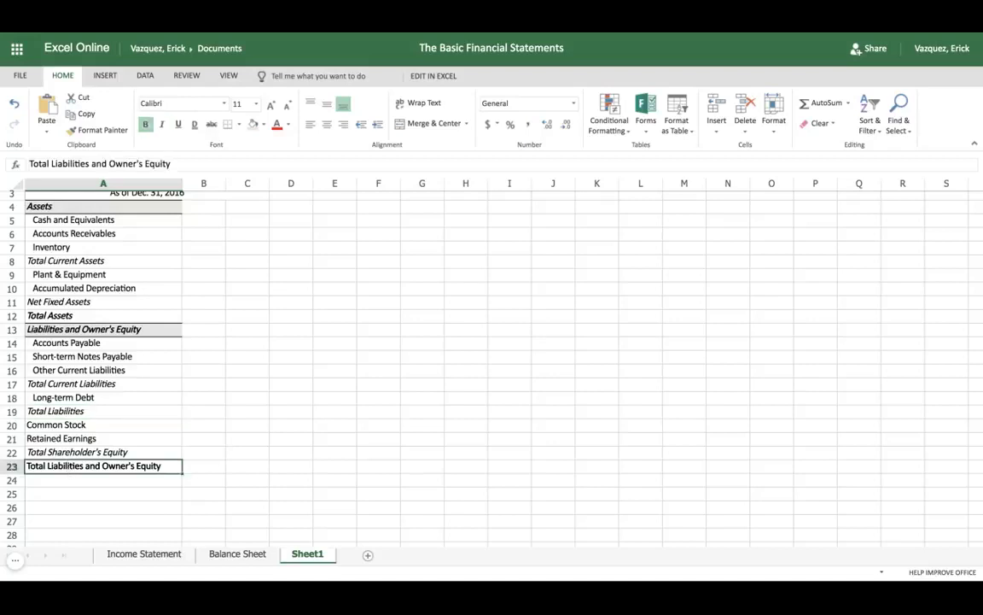
# Compare the 2016 and 2015 Total Liabilities and Owner's Equity amounts with Total Assets on the Balance Sheet worksheet, and return to Sheet1.
pyautogui.click(223, 555)
pyautogui.click(259, 501)
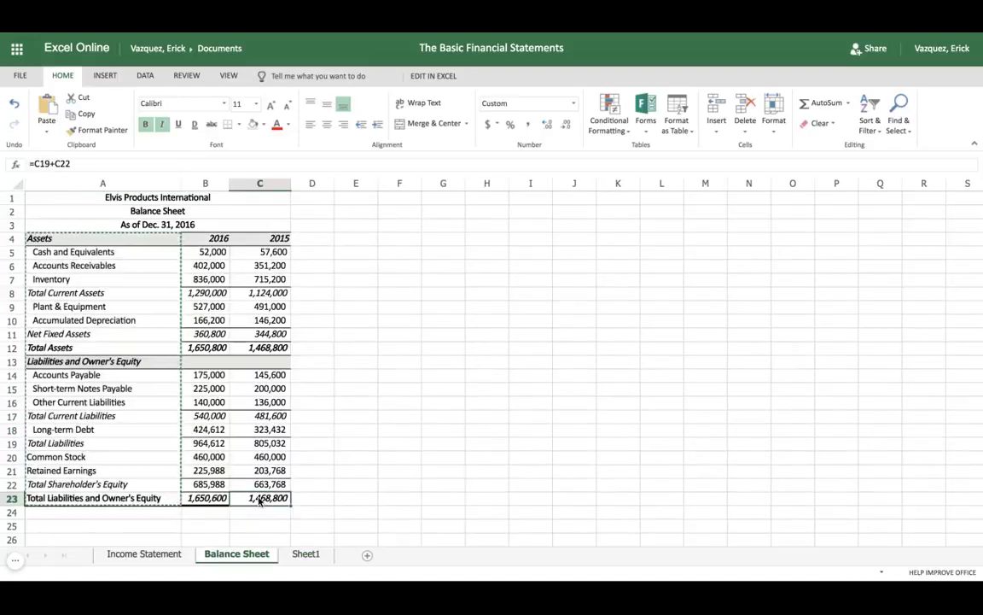
pyautogui.click(201, 501)
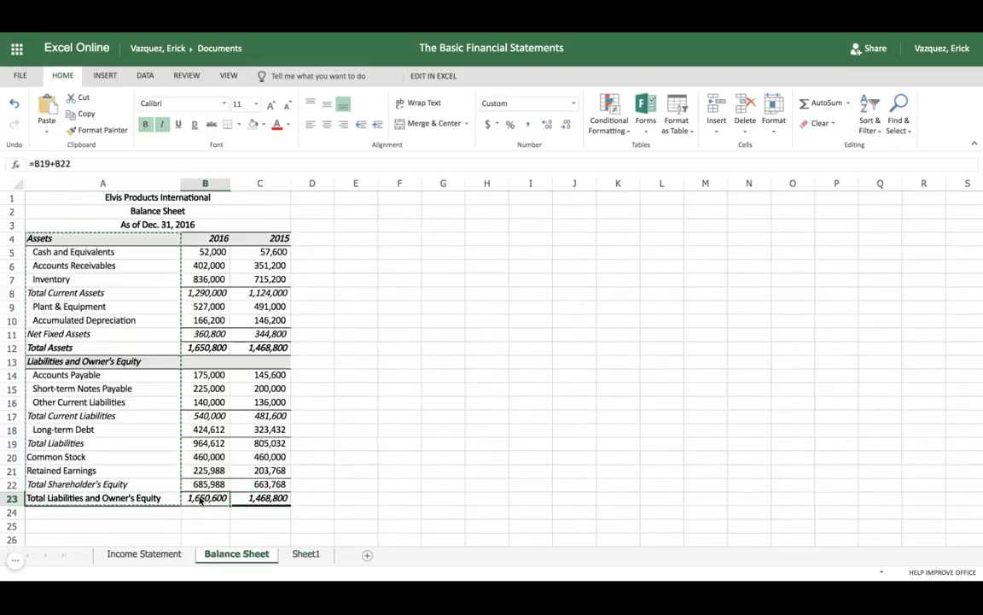
pyautogui.moveTo(202, 501); pyautogui.dragTo(237, 503)
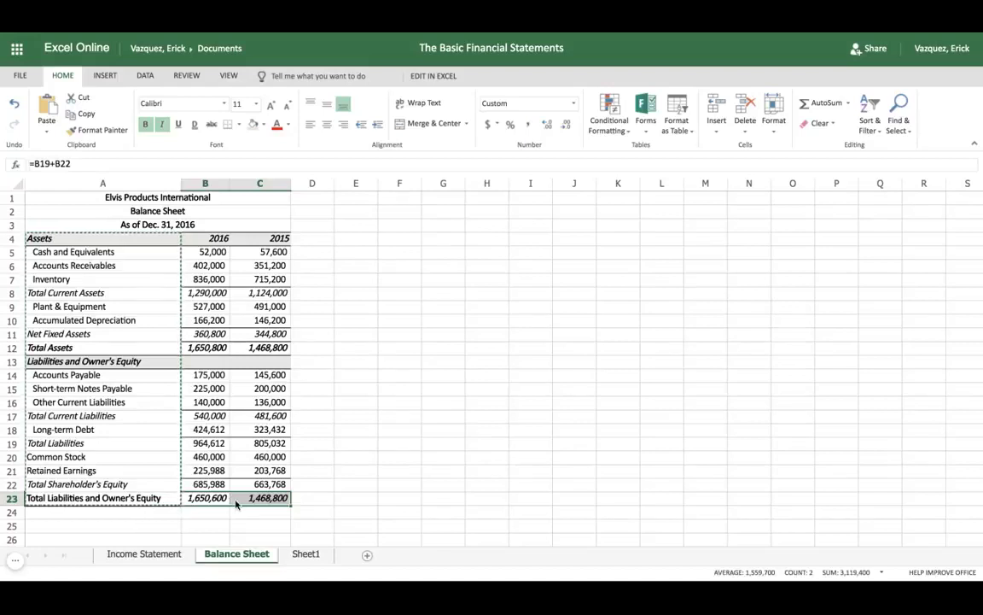
pyautogui.click(209, 345)
pyautogui.hotkey('shift', 'Right')
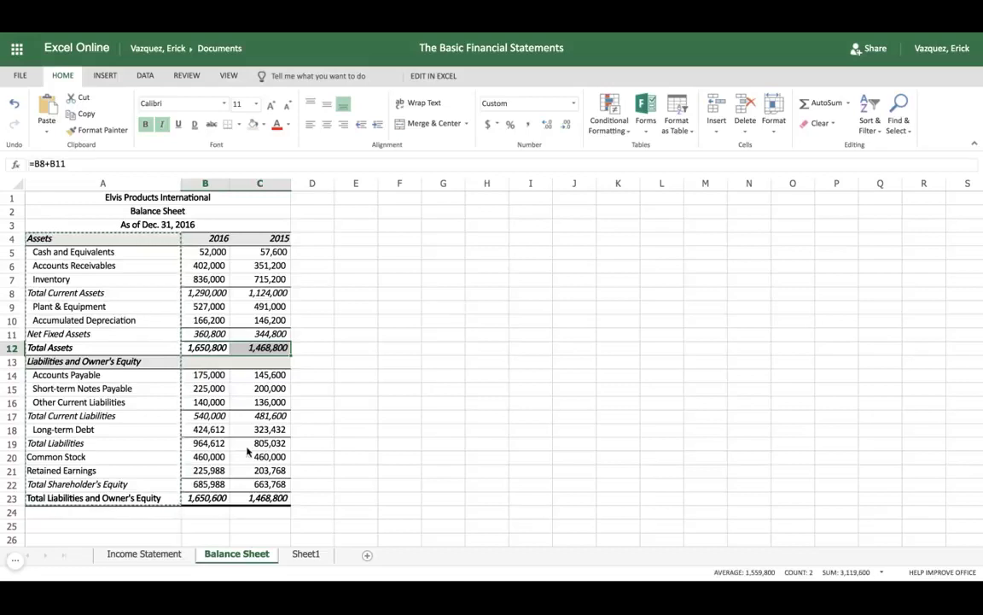
pyautogui.click(306, 554)
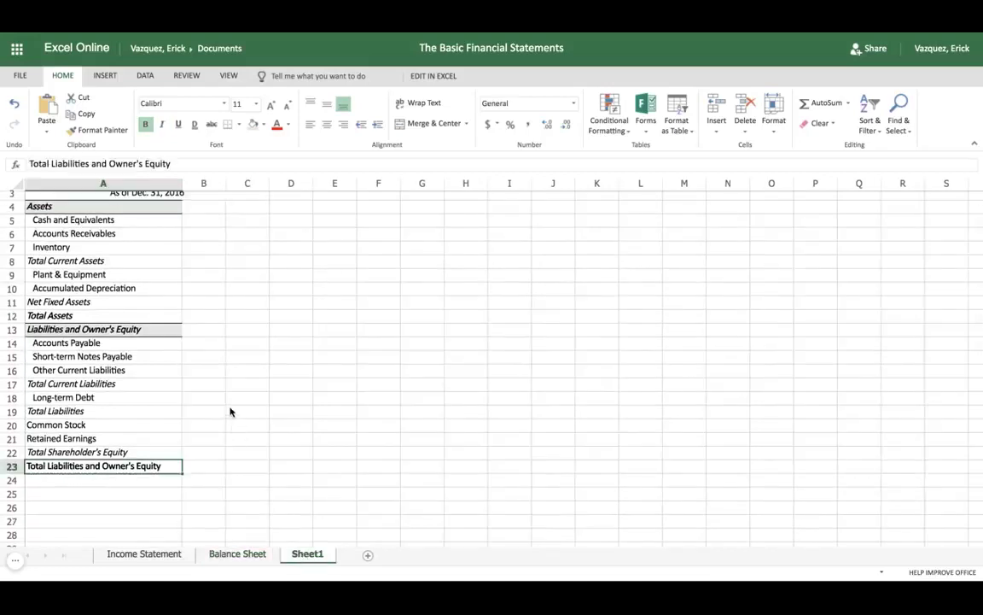
# Copy the cash, receivables and inventory amounts in B5:C7 of the Balance Sheet worksheet to Sheet1 starting at B5.
pyautogui.click(227, 555)
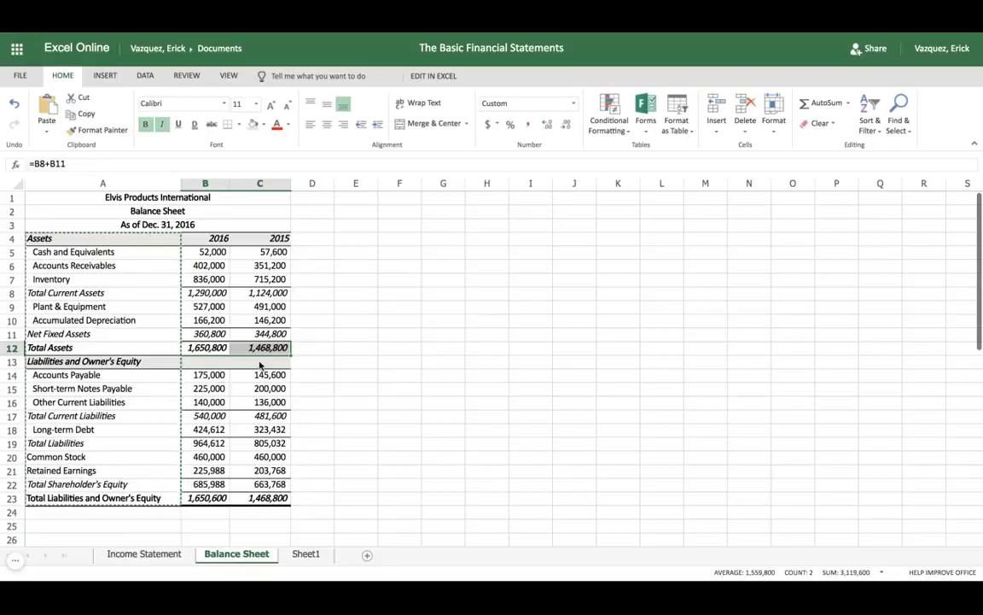
pyautogui.click(318, 376)
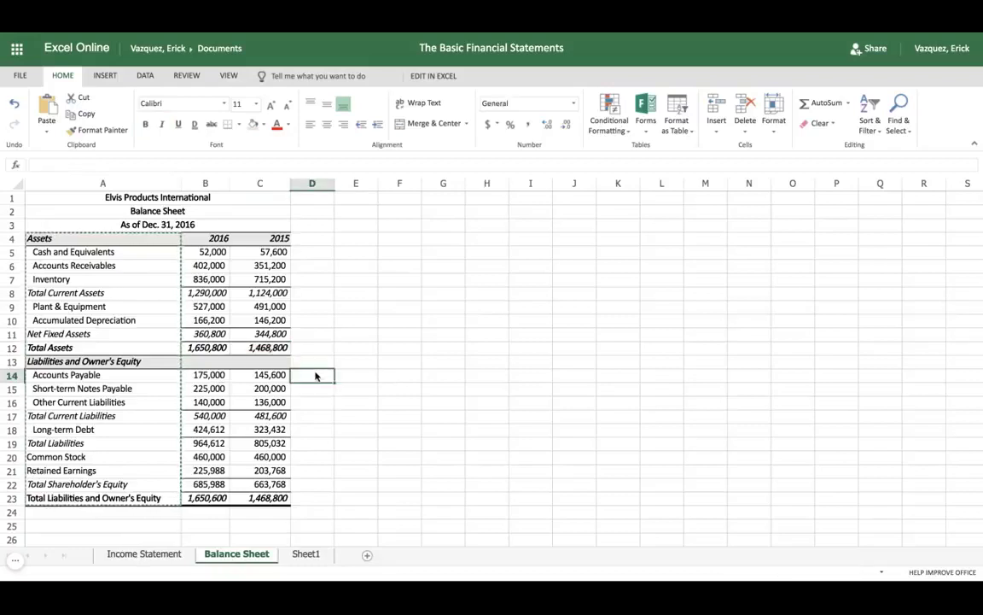
pyautogui.click(209, 254)
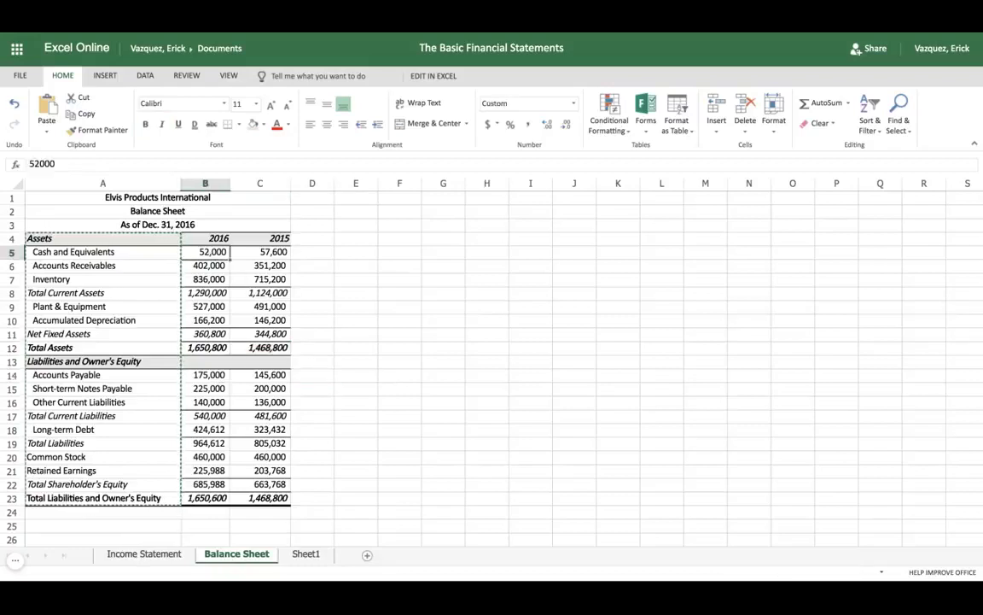
pyautogui.moveTo(230, 252); pyautogui.dragTo(269, 279)
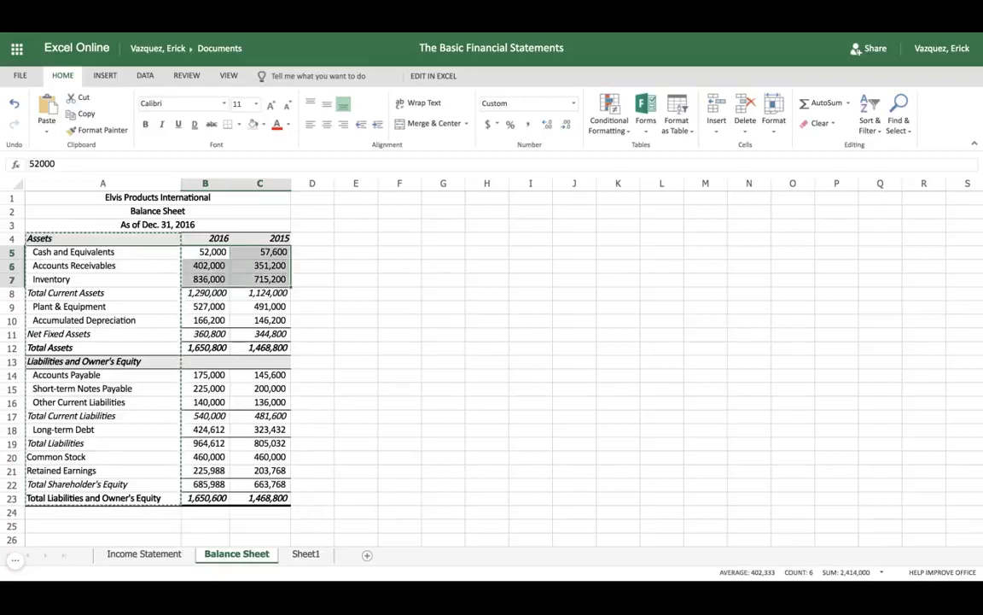
pyautogui.hotkey('ctrl', 'c')
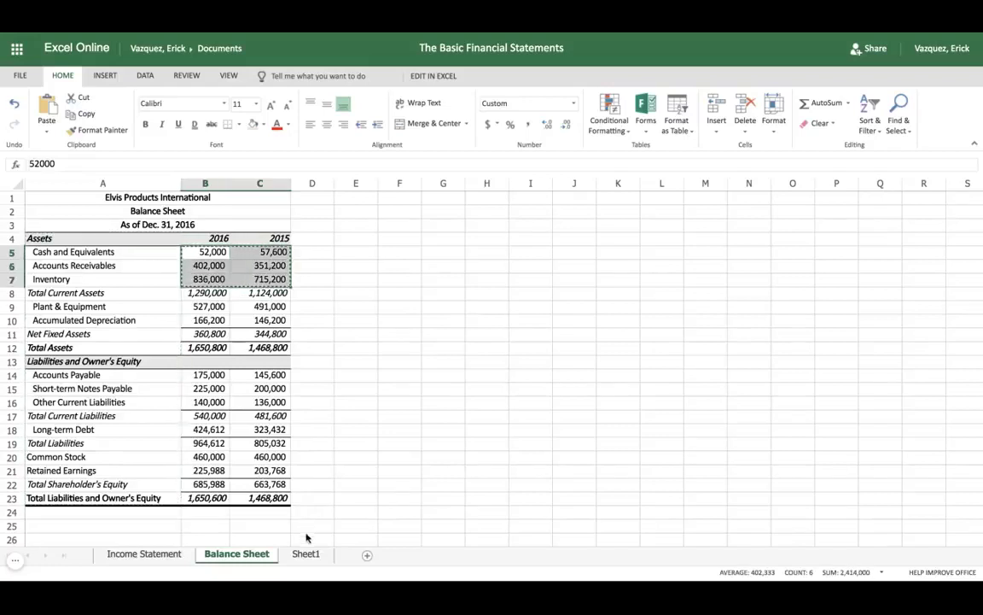
pyautogui.click(299, 553)
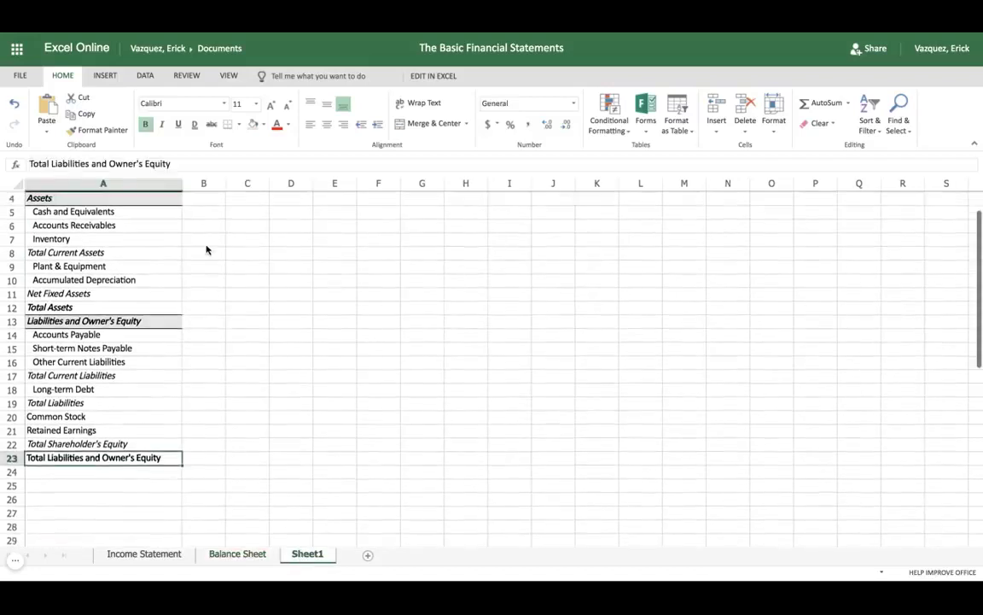
pyautogui.scroll(1, 206, 250)
pyautogui.click(203, 245)
pyautogui.hotkey('ctrl', 'v')
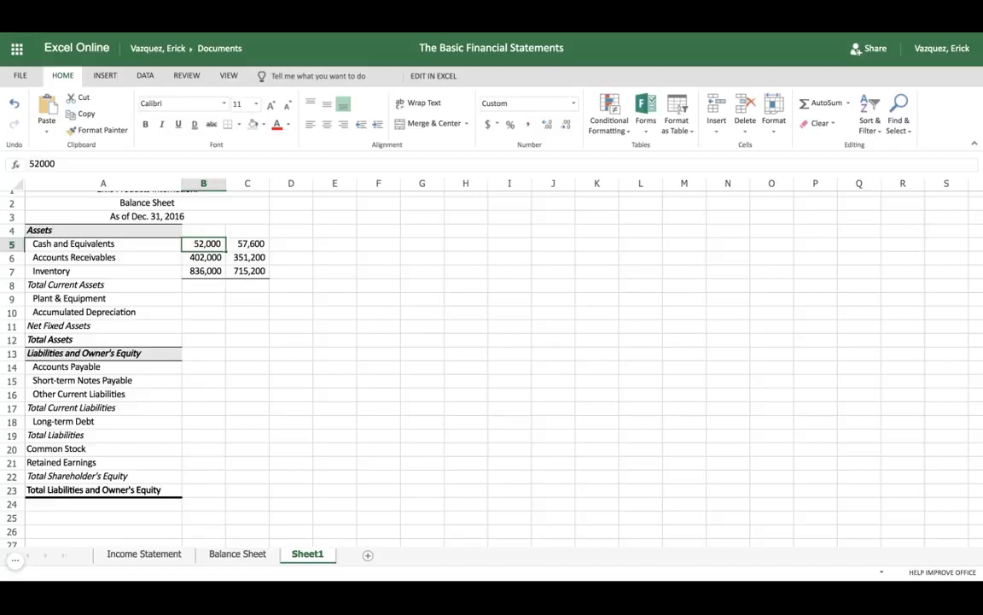
# Enter the year headings 2016 in B4 and 2015 in C4 above the copied amounts.
pyautogui.press('Up')
pyautogui.write('2016')
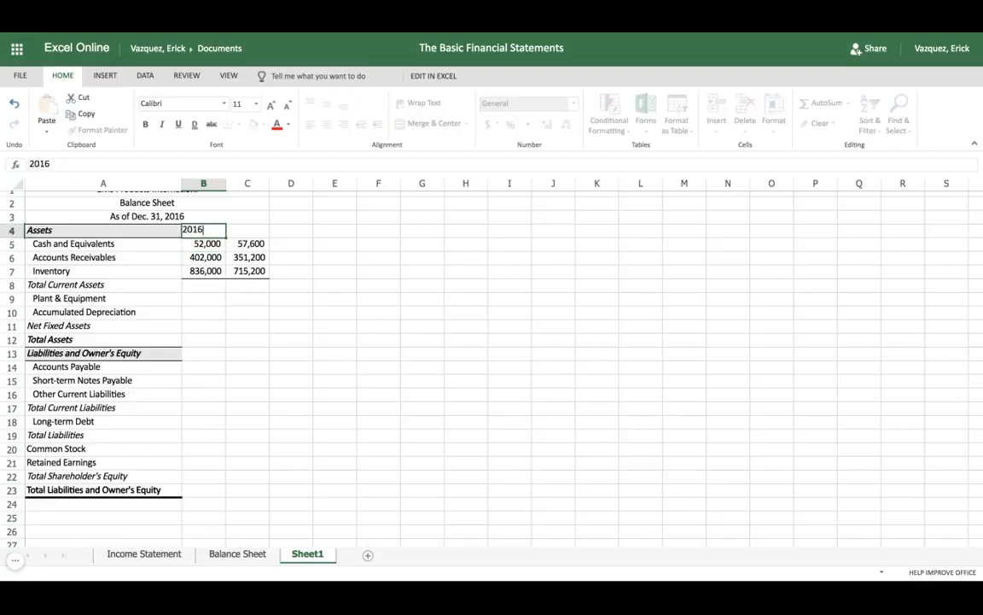
pyautogui.press('Tab')
pyautogui.write('2015')
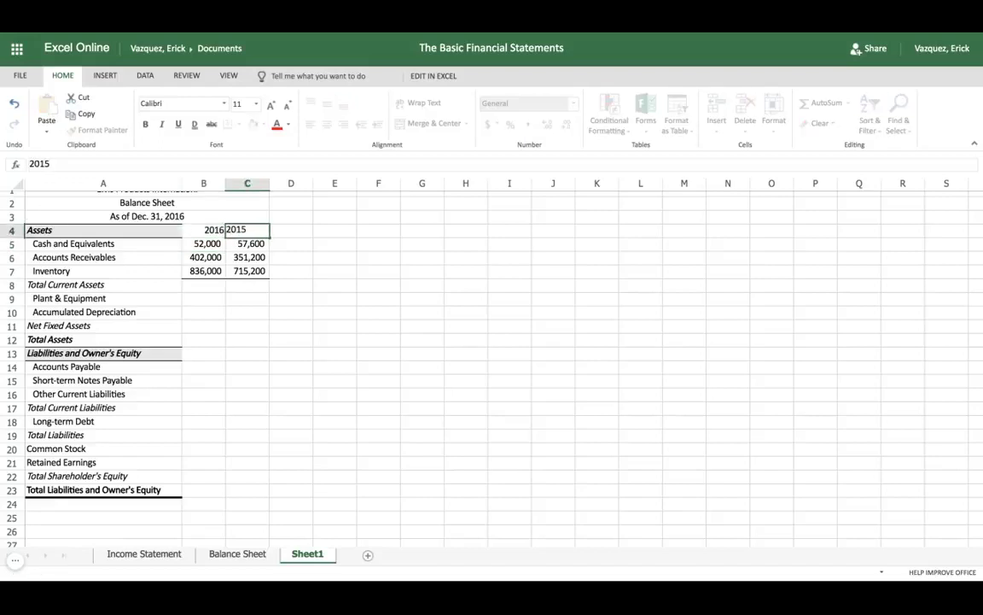
pyautogui.press('Return')
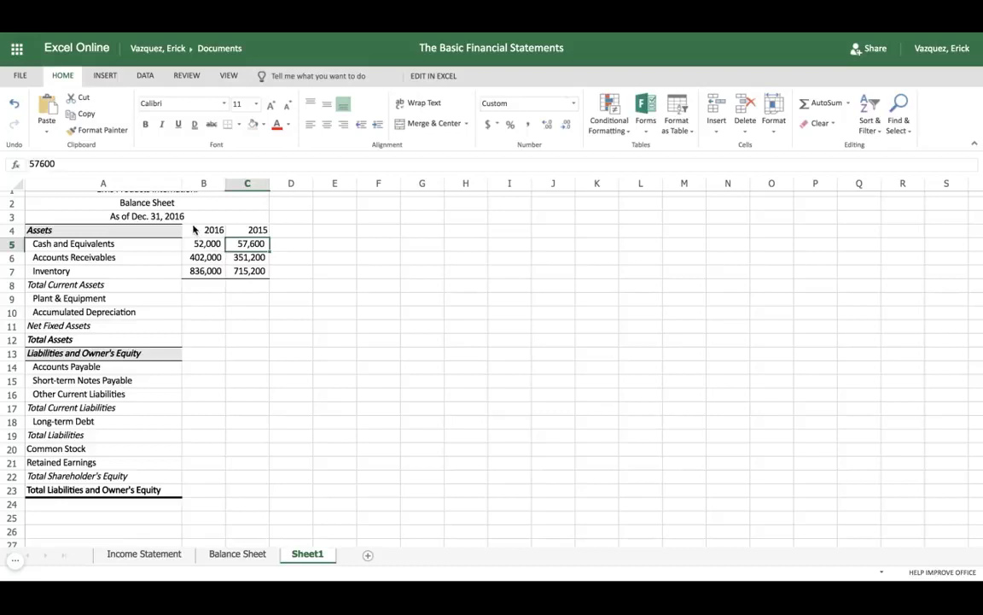
# Apply a gray fill and a top and bottom border to the year headings in B4:C4.
pyautogui.click(194, 231)
pyautogui.hotkey('shift', 'Right')
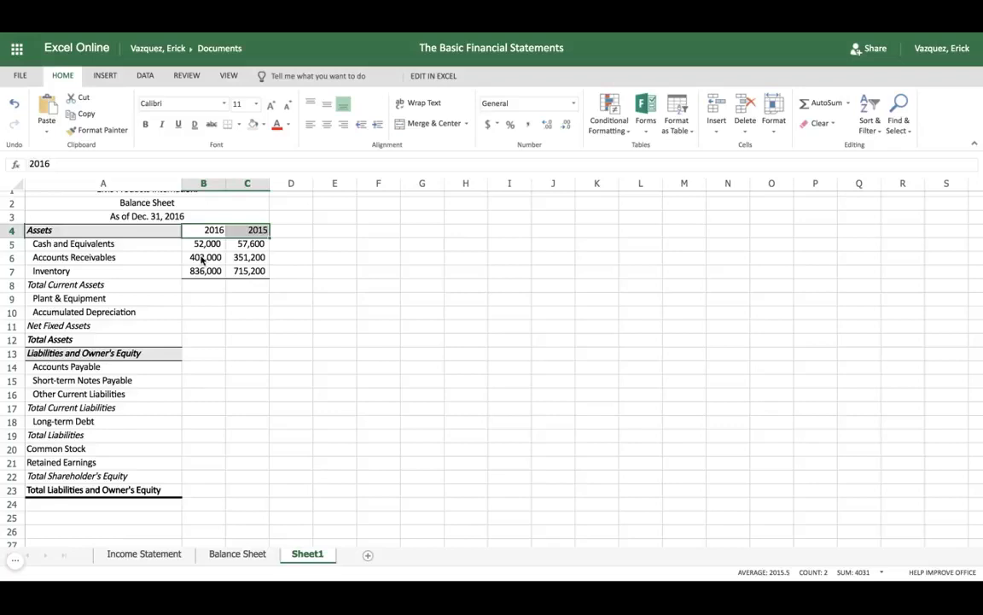
pyautogui.click(252, 126)
pyautogui.click(300, 234)
pyautogui.click(214, 230)
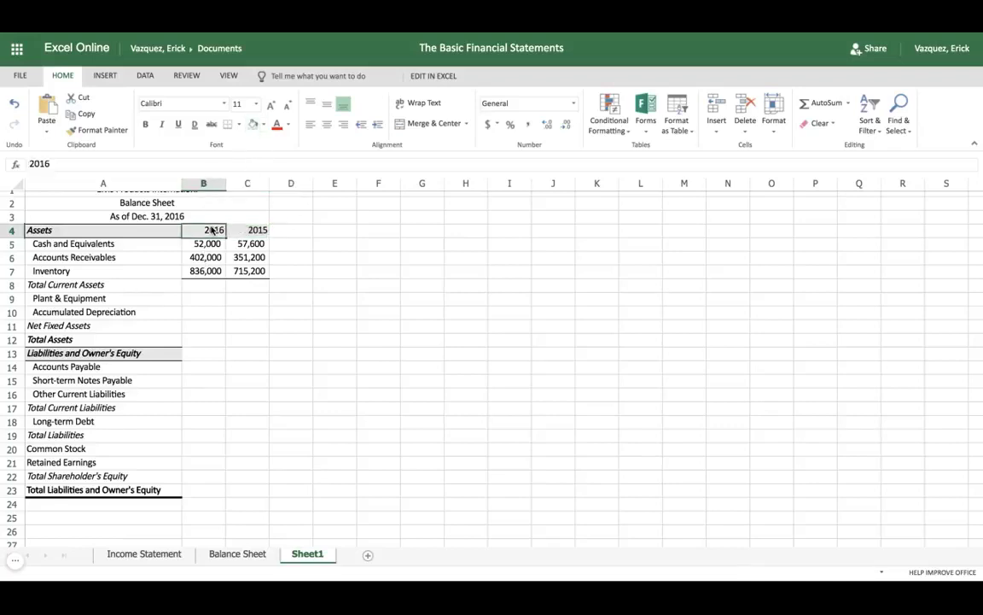
pyautogui.hotkey('shift', 'Right')
pyautogui.click(240, 124)
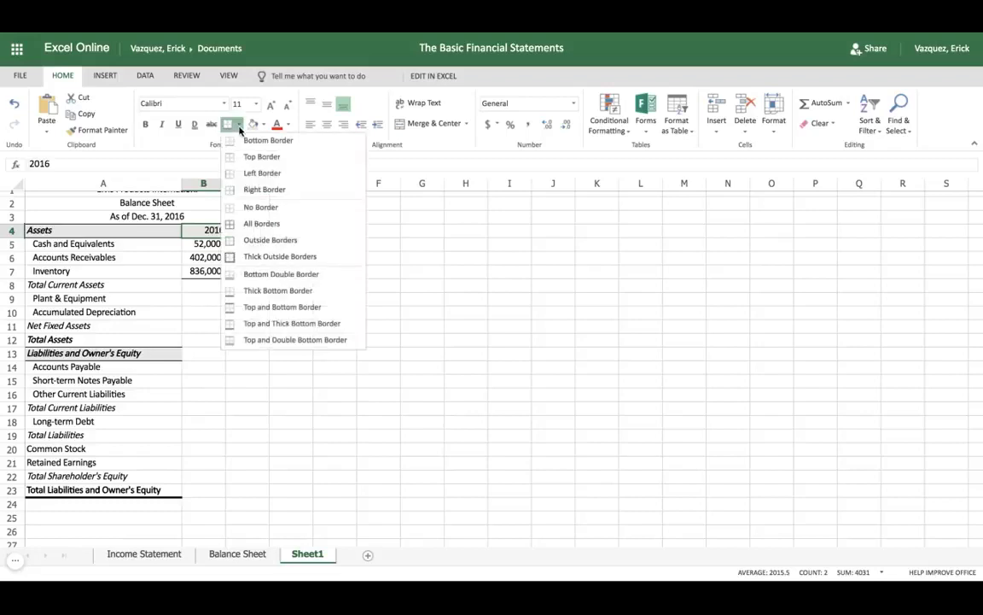
pyautogui.click(262, 310)
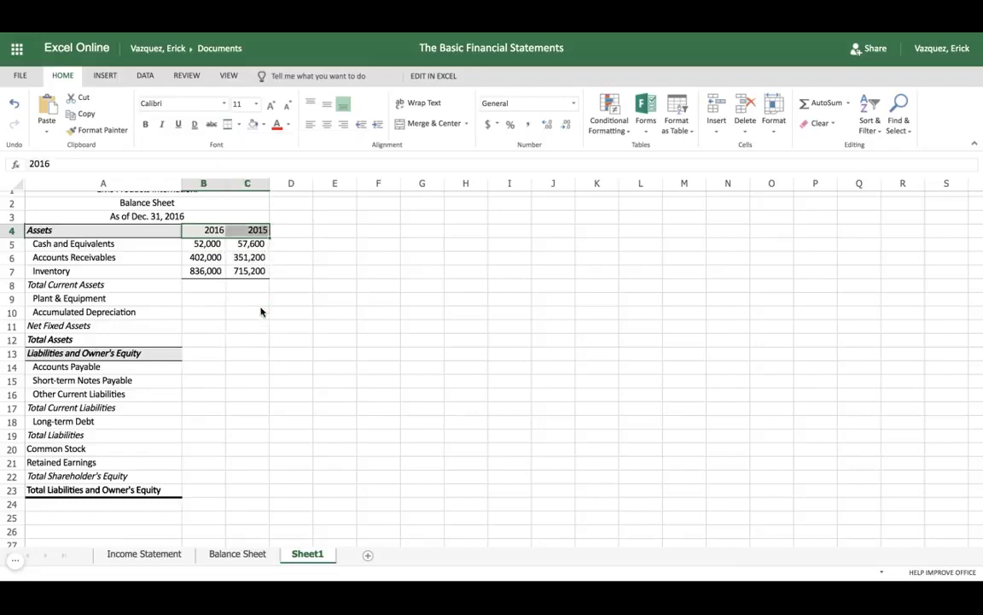
# Review the 2016 and 2015 current asset amounts in rows 5 to 7 that make up Total Current Assets.
pyautogui.click(161, 246)
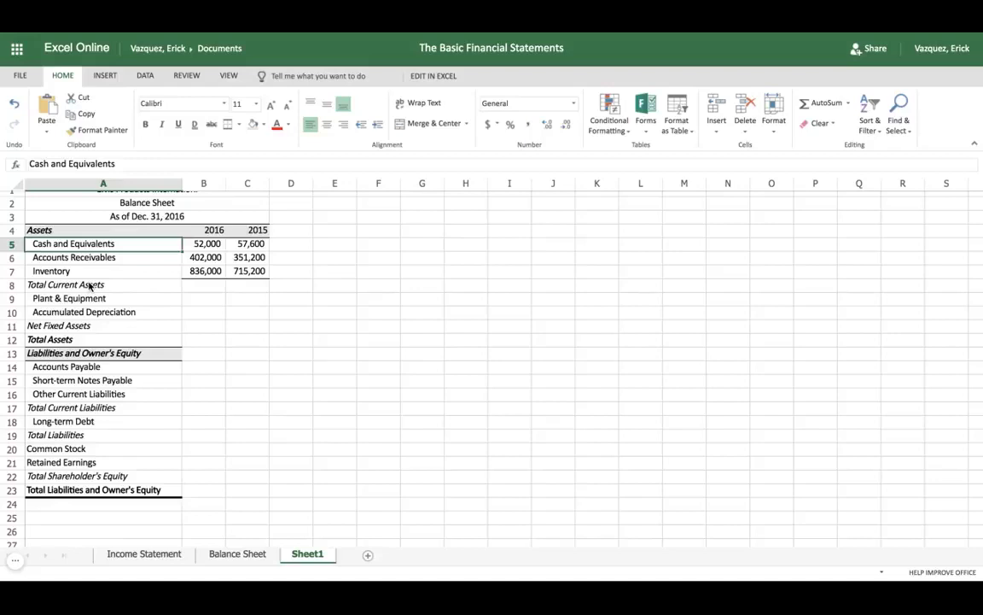
pyautogui.click(205, 288)
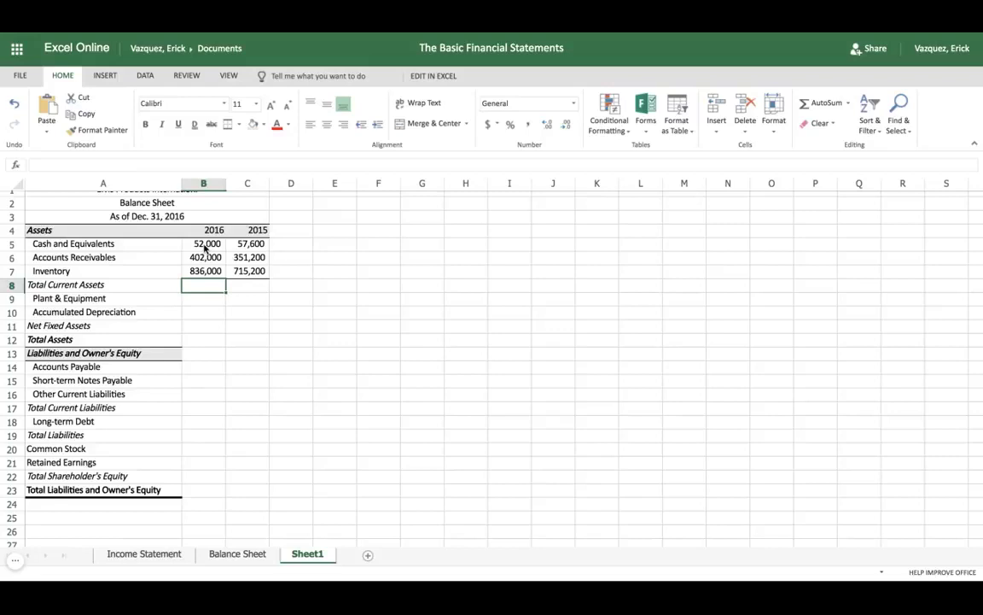
pyautogui.moveTo(205, 248); pyautogui.dragTo(205, 272)
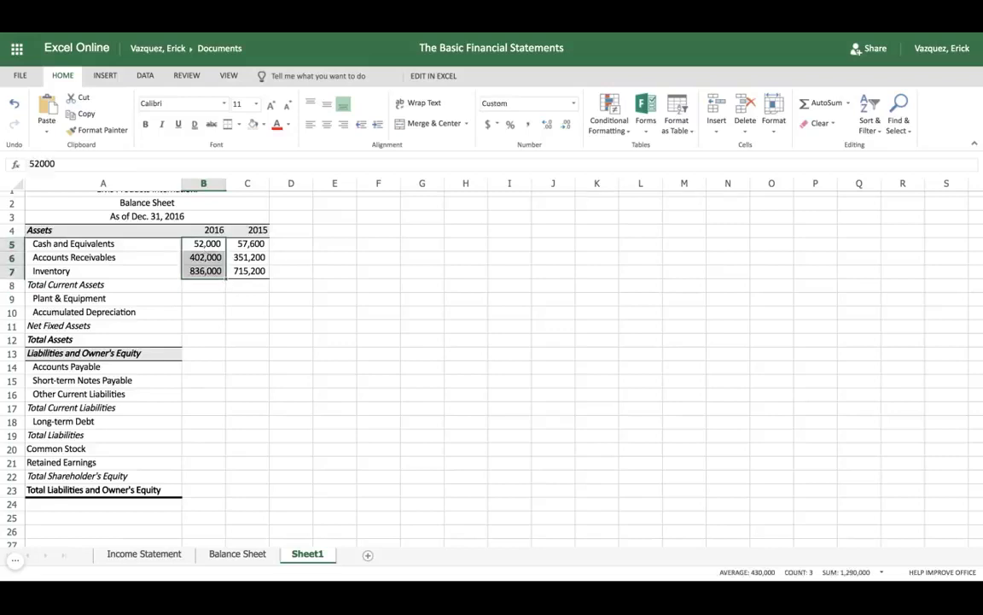
pyautogui.click(247, 245)
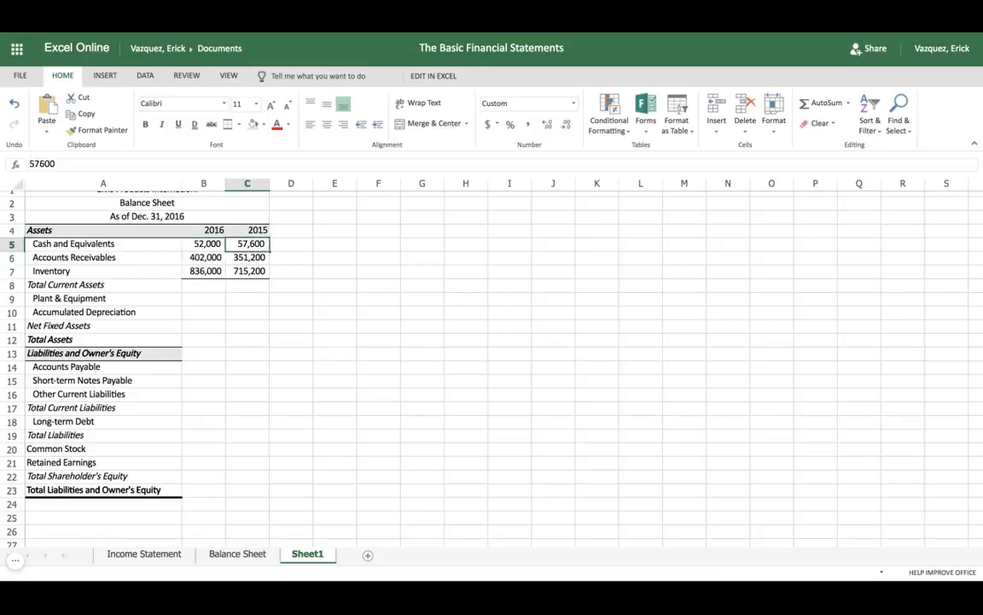
pyautogui.click(249, 275)
# Calculate the 2016 Total Current Assets in cell B8 with the formula =SUM(B5:B7).
pyautogui.click(215, 290)
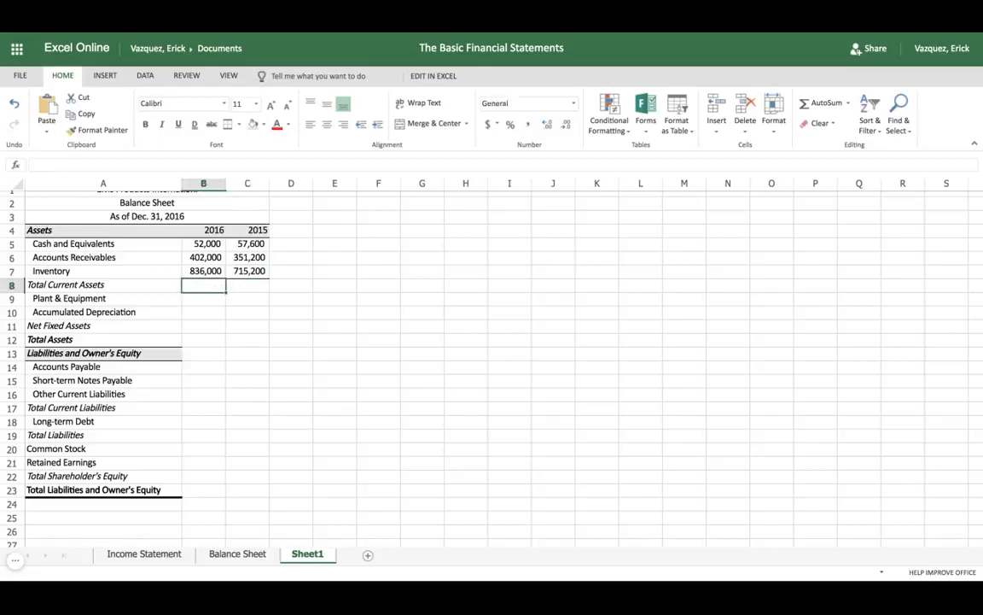
pyautogui.write('=')
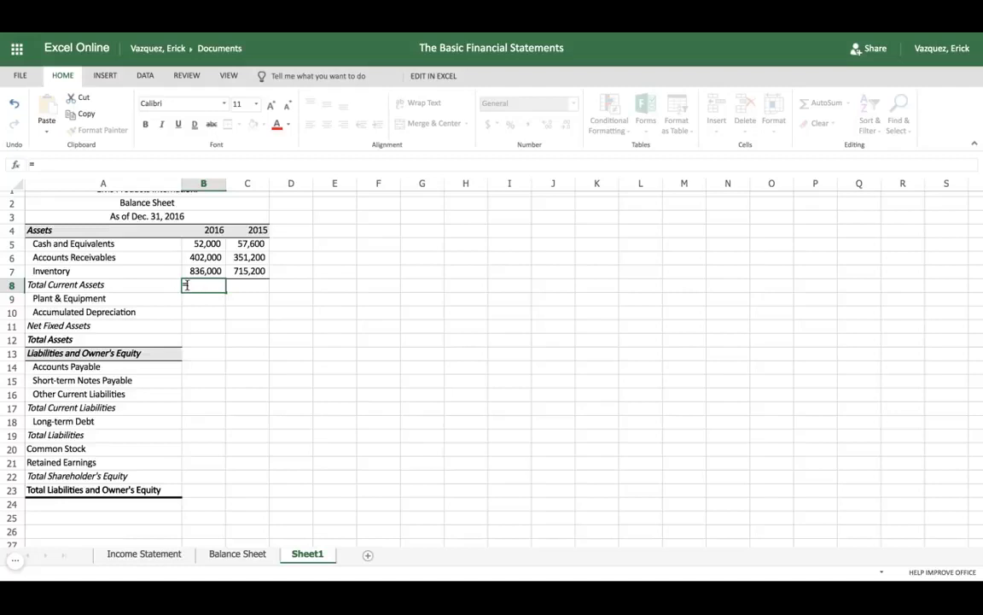
pyautogui.write('sum')
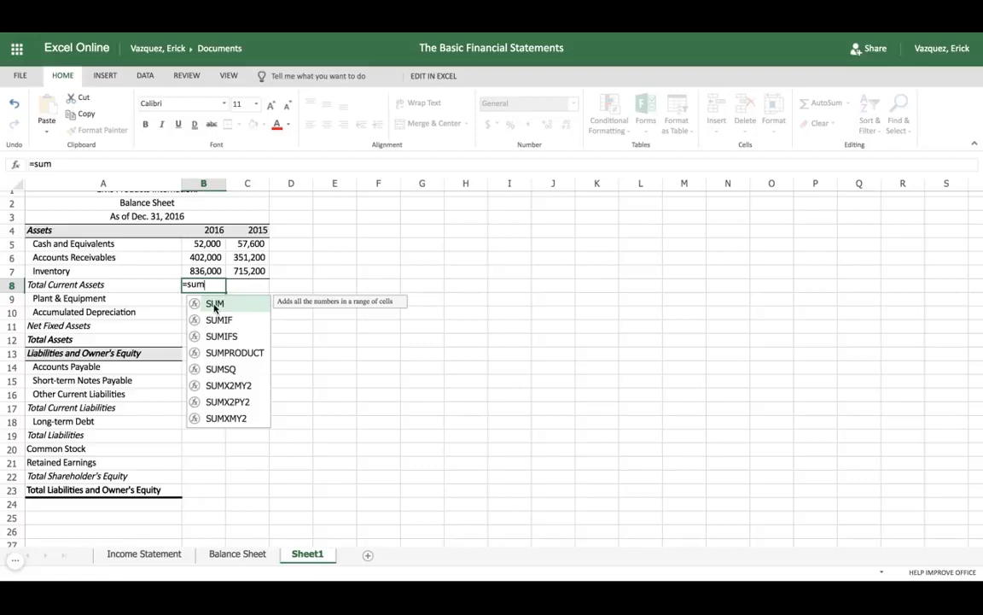
pyautogui.press('Tab')
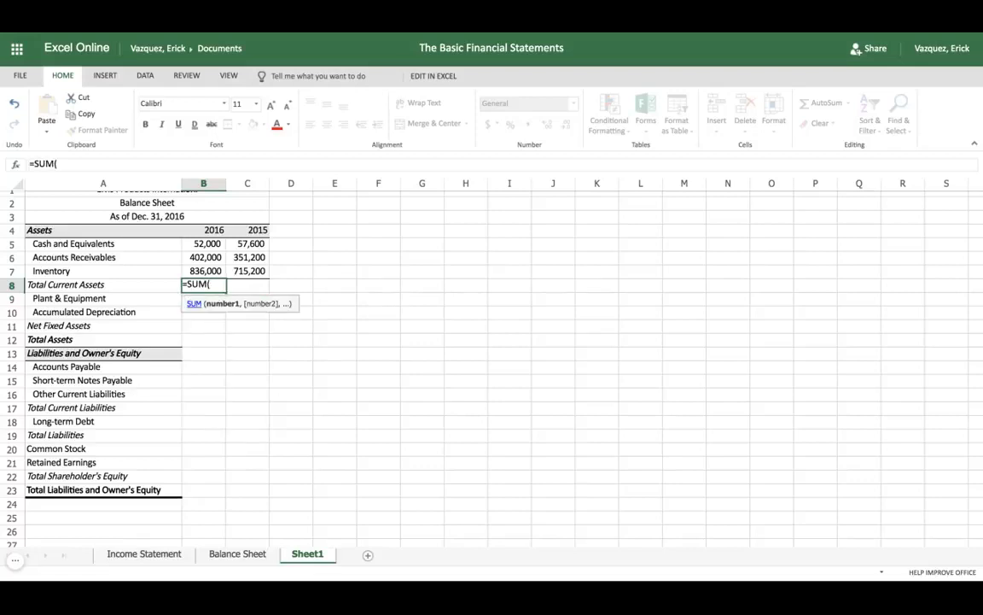
pyautogui.click(202, 245)
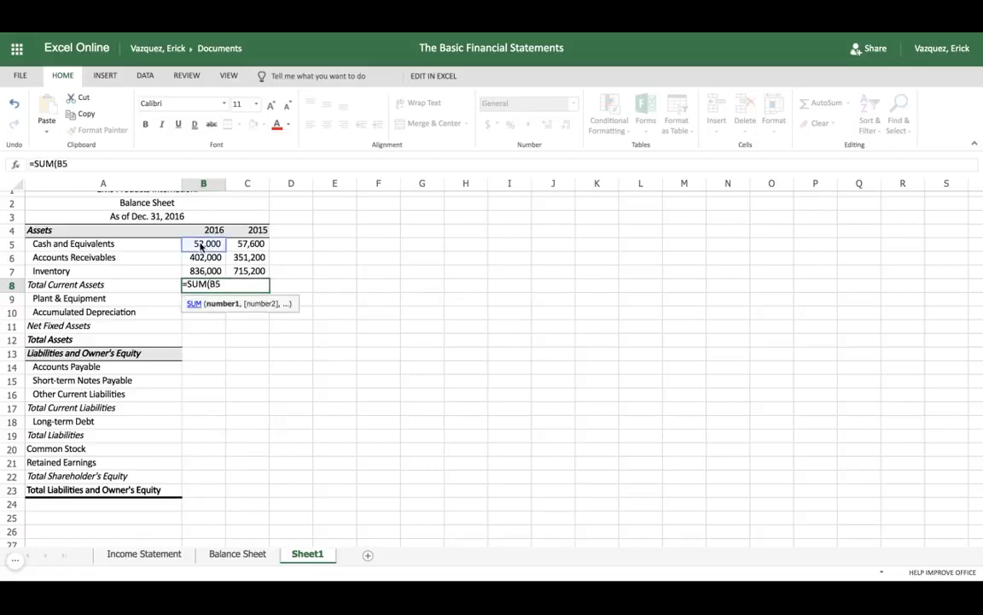
pyautogui.moveTo(202, 245); pyautogui.dragTo(204, 272)
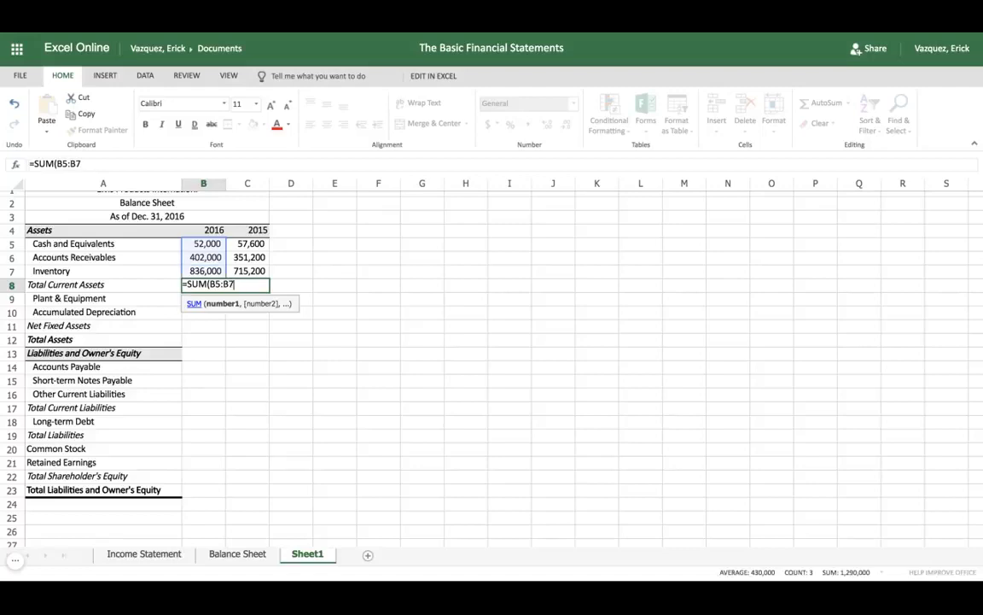
pyautogui.write(')')
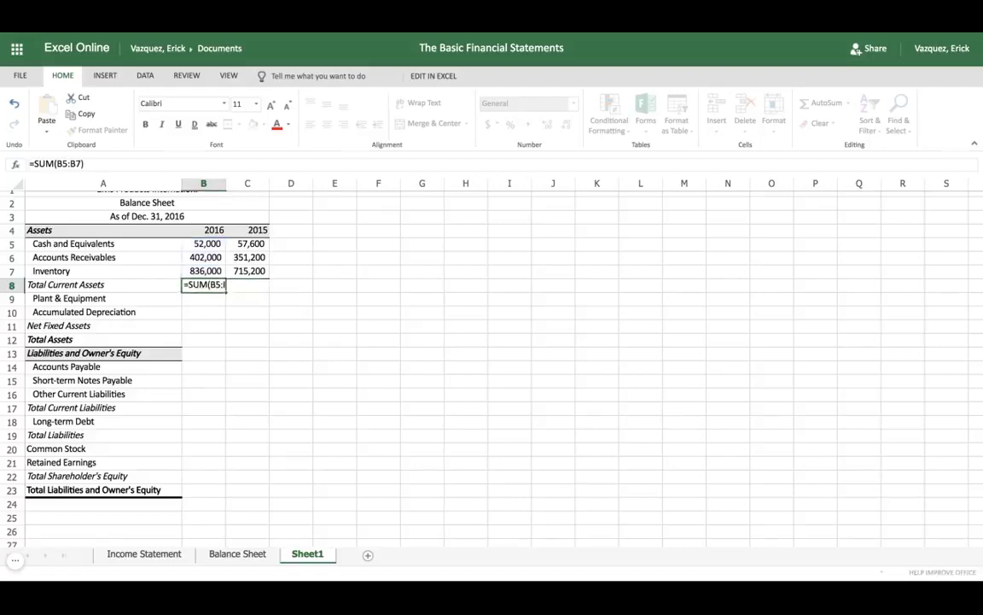
pyautogui.press('Tab')
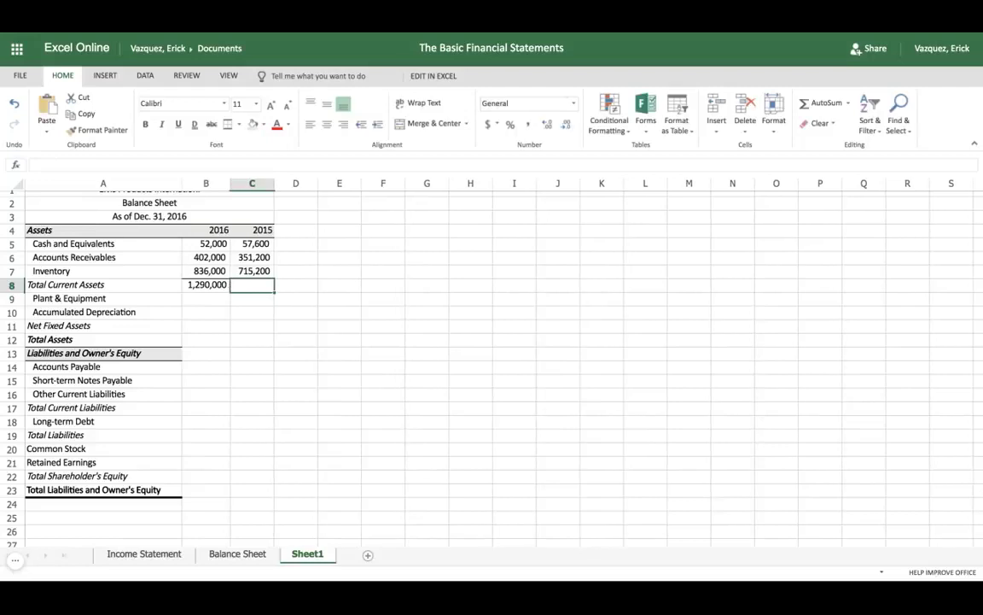
# Copy the 2016 Total Current Assets formula from B8 across to C8 for 2015.
pyautogui.click(215, 285)
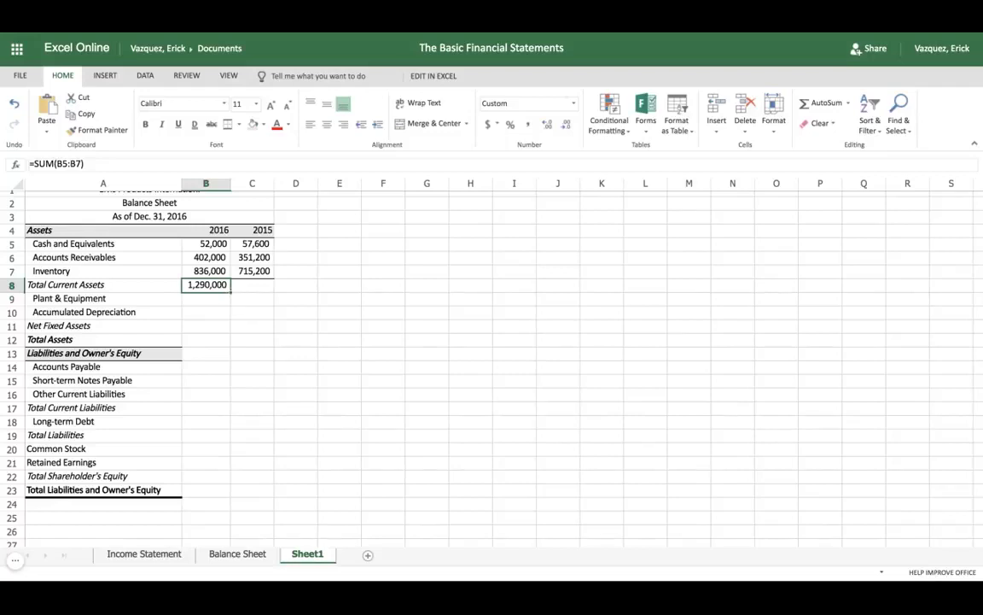
pyautogui.moveTo(230, 292); pyautogui.dragTo(260, 290)
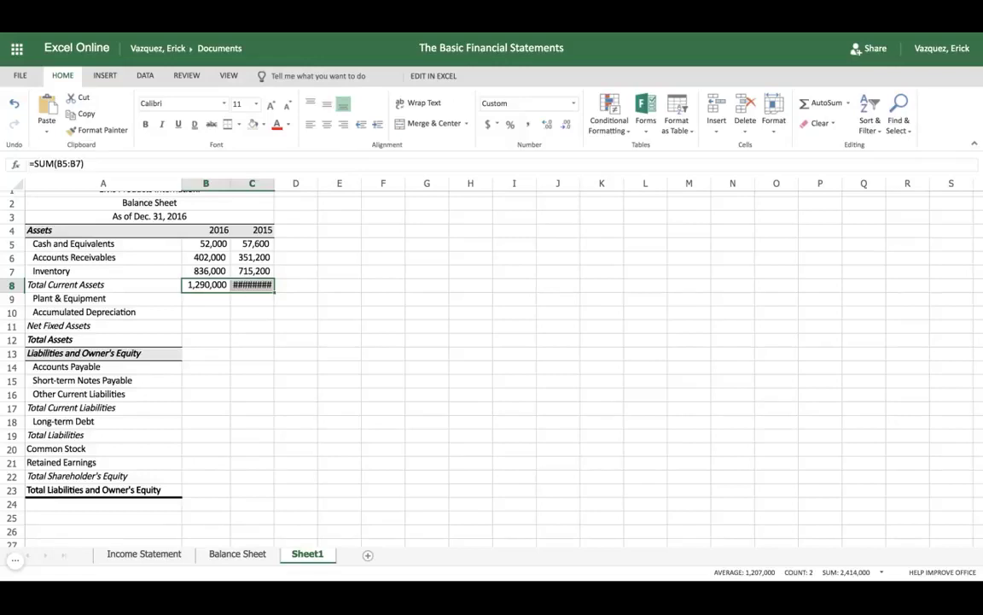
# Format the 2015 column cells C5:C23 as numbers with a thousands separator and no decimal places.
pyautogui.click(255, 245)
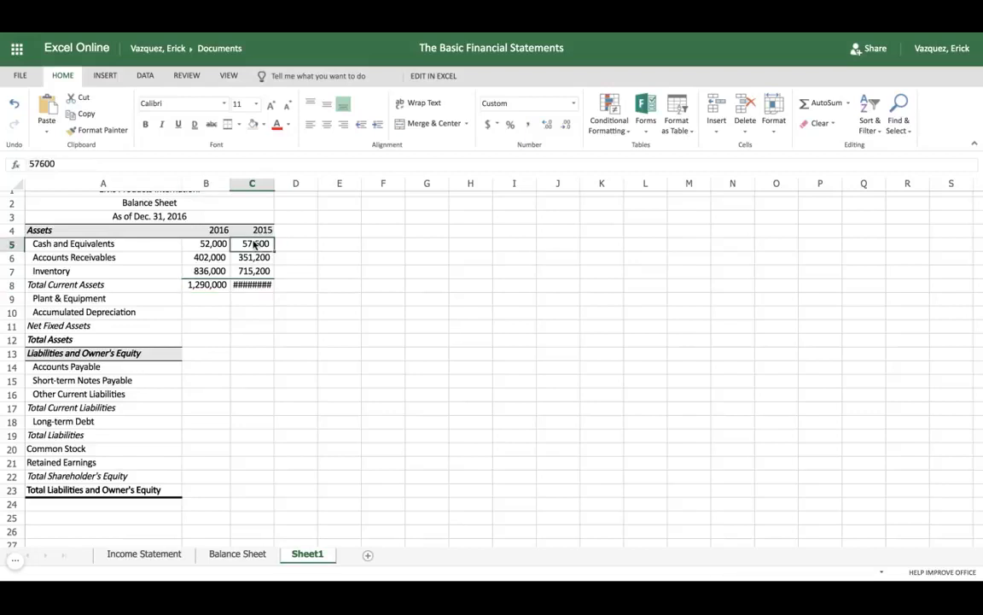
pyautogui.moveTo(254, 245); pyautogui.dragTo(254, 489)
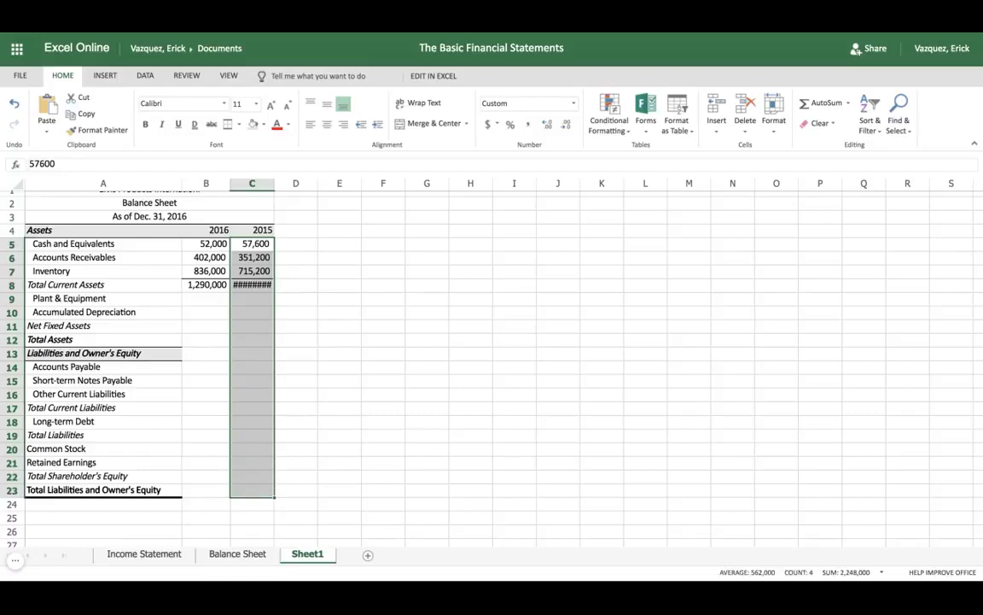
pyautogui.rightClick(242, 312)
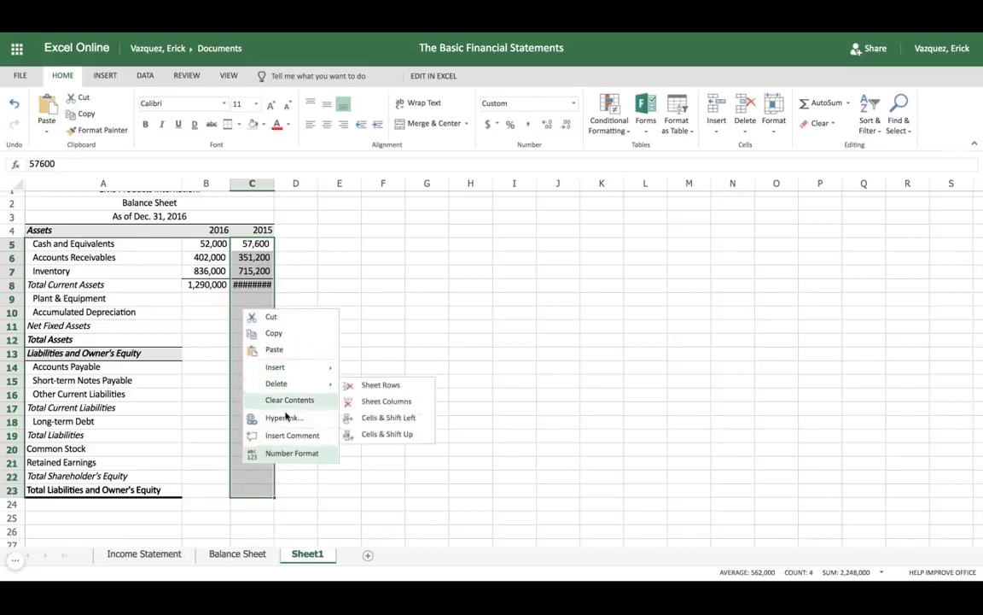
pyautogui.click(292, 454)
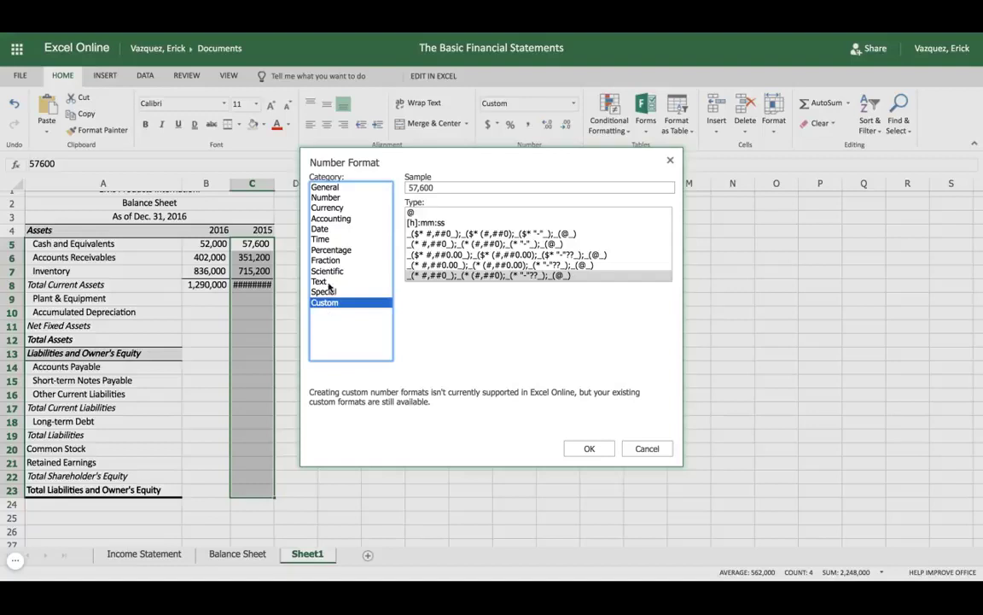
pyautogui.click(327, 197)
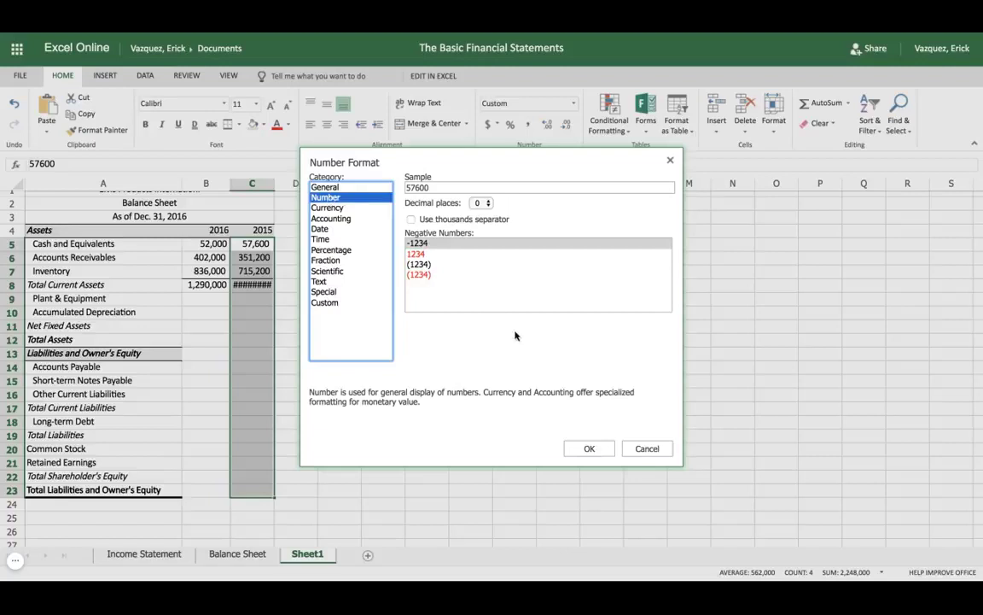
pyautogui.click(590, 449)
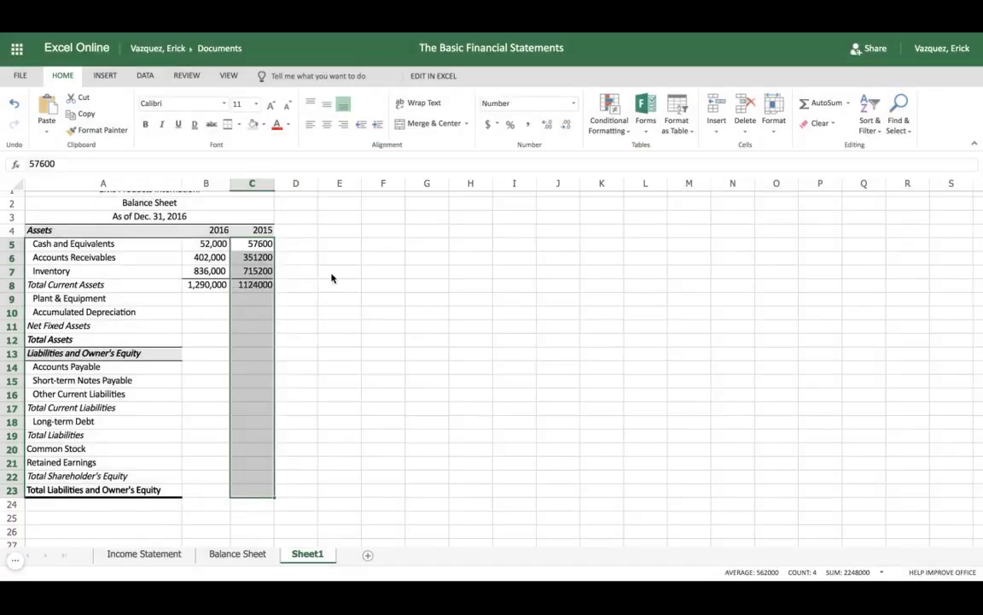
pyautogui.click(527, 124)
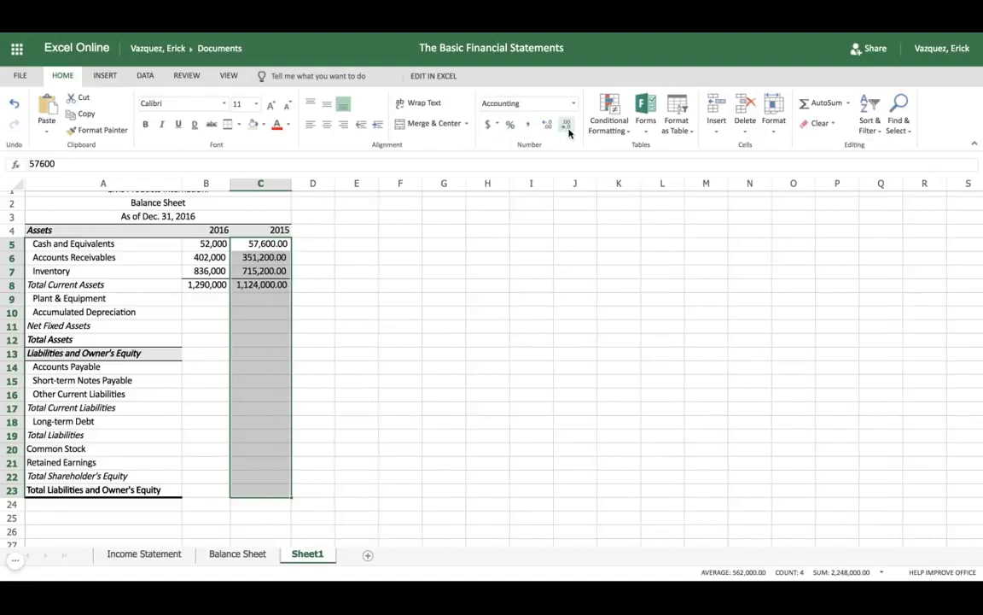
pyautogui.click(567, 125)
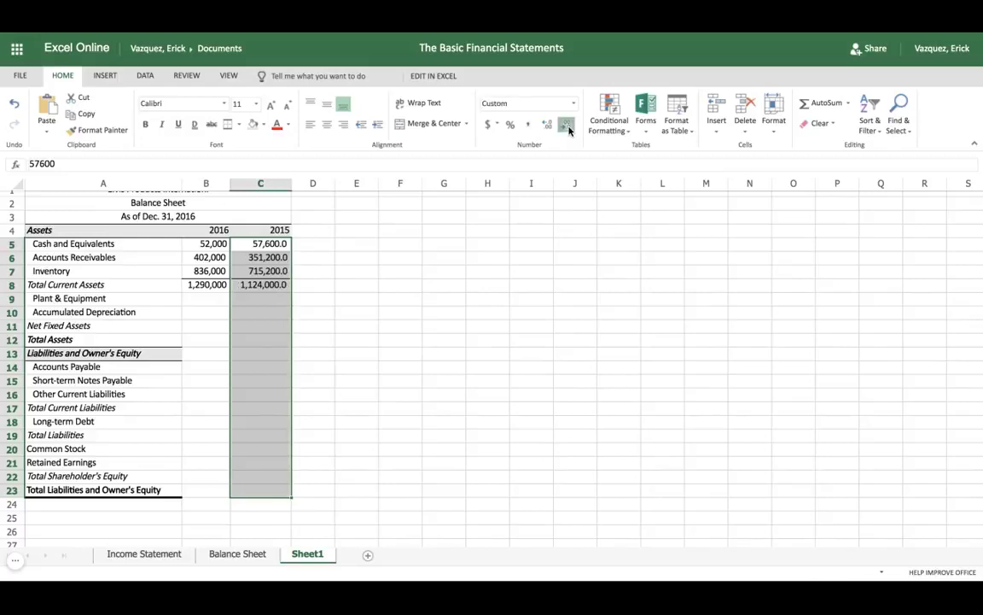
pyautogui.click(567, 126)
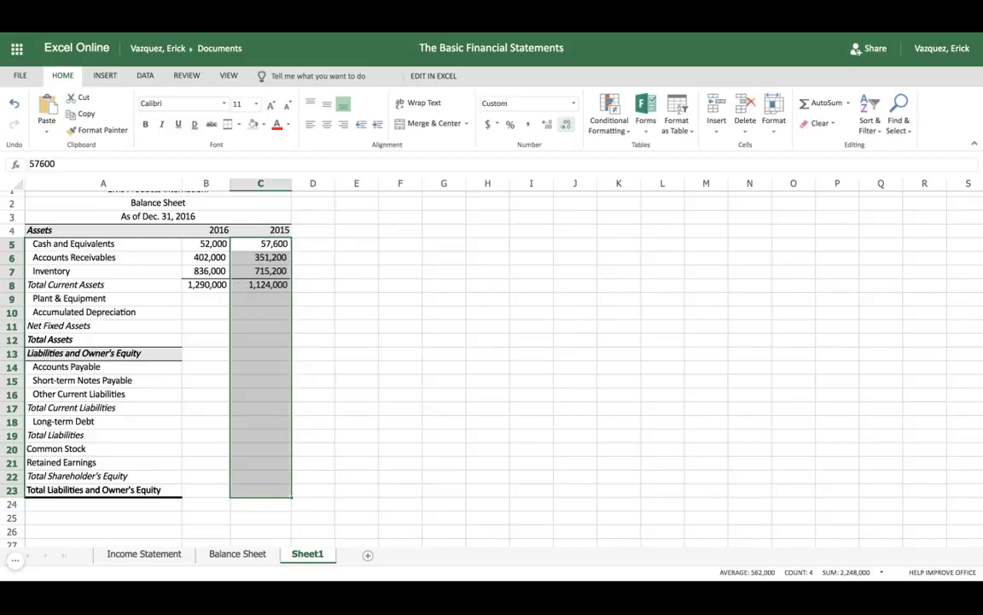
pyautogui.click(217, 286)
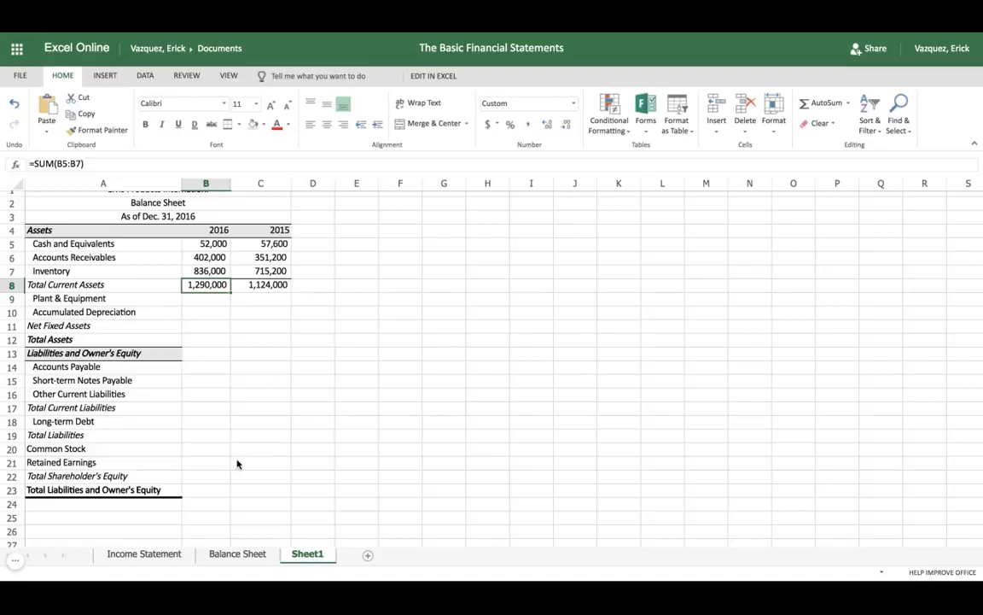
# Copy the Plant & Equipment and Accumulated Depreciation amounts in B9:C10 of Balance Sheet into Sheet1 starting at B9.
pyautogui.click(231, 555)
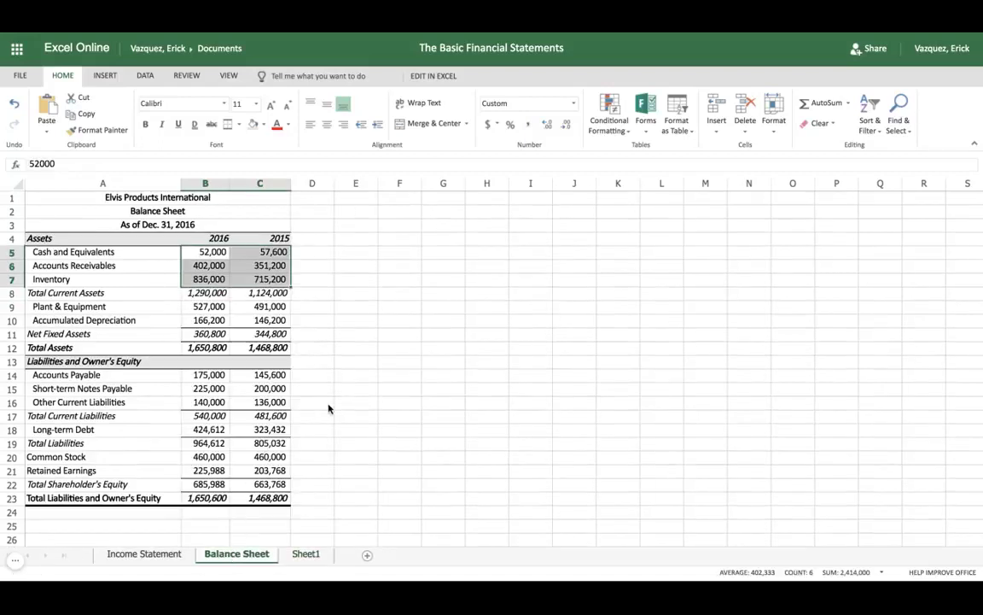
pyautogui.click(205, 309)
pyautogui.hotkey('shift', 'Right')
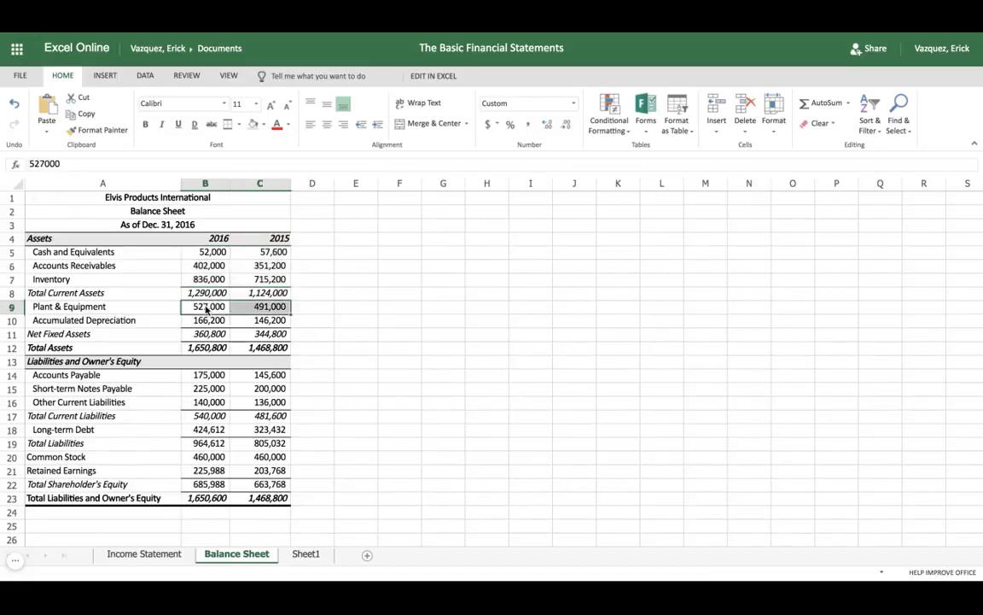
pyautogui.hotkey('shift', 'Down')
pyautogui.hotkey('ctrl', 'c')
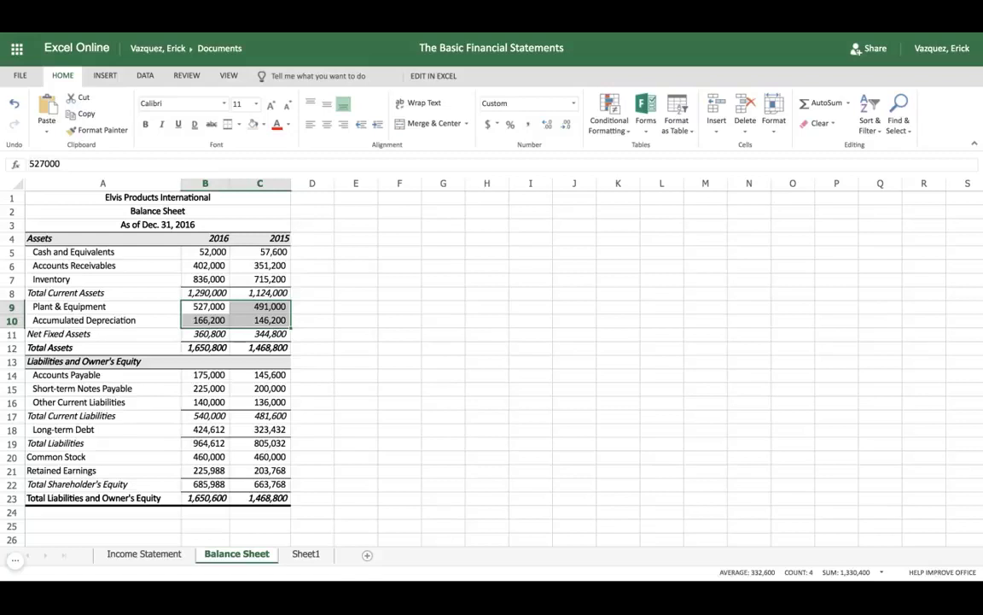
pyautogui.click(304, 554)
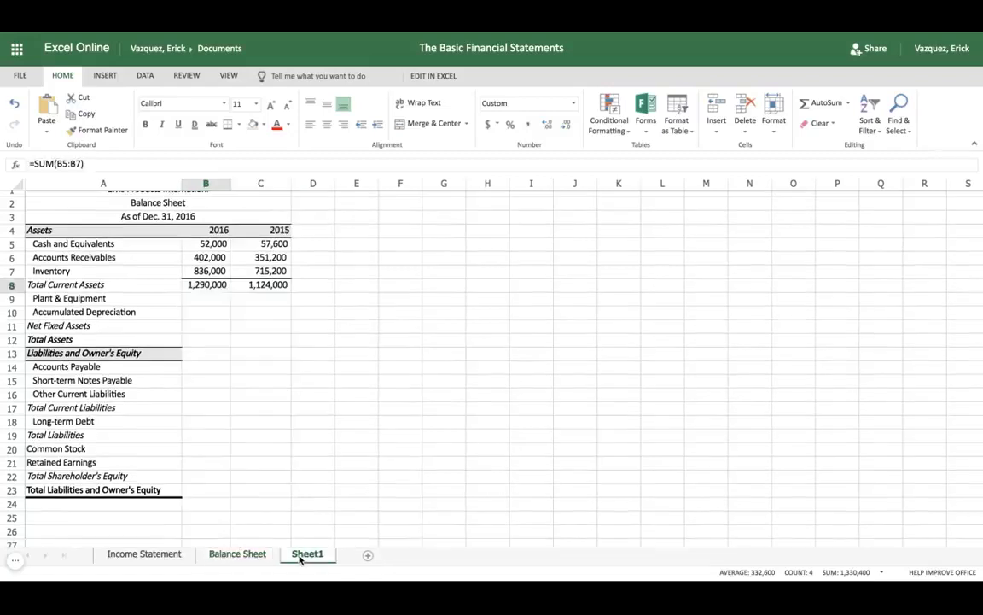
pyautogui.click(202, 303)
pyautogui.hotkey('ctrl', 'v')
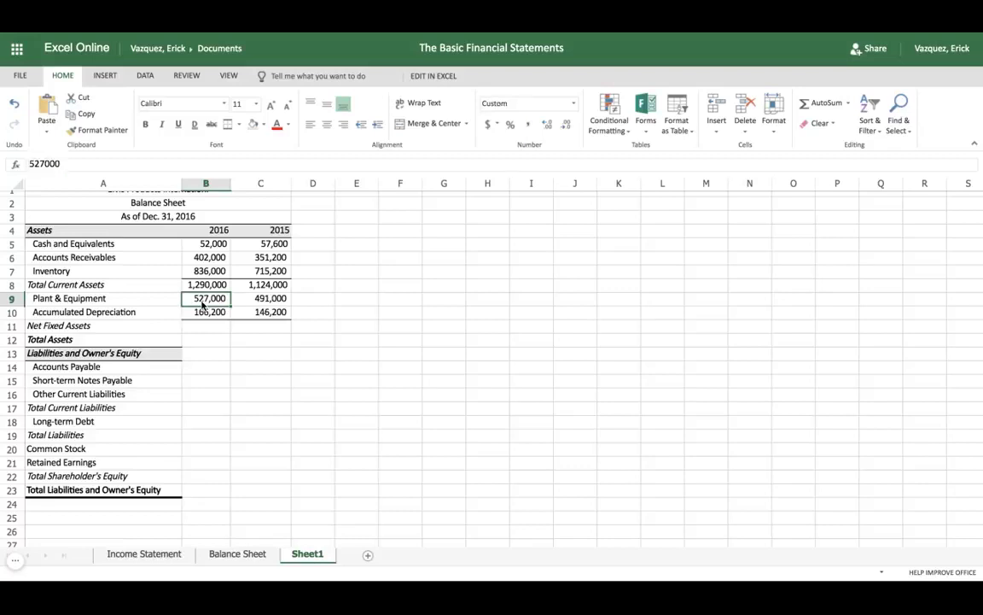
# Review the 2016 fixed asset amounts on Sheet1 and examine the Net Fixed Assets formula in B11 of Balance Sheet.
pyautogui.click(240, 329)
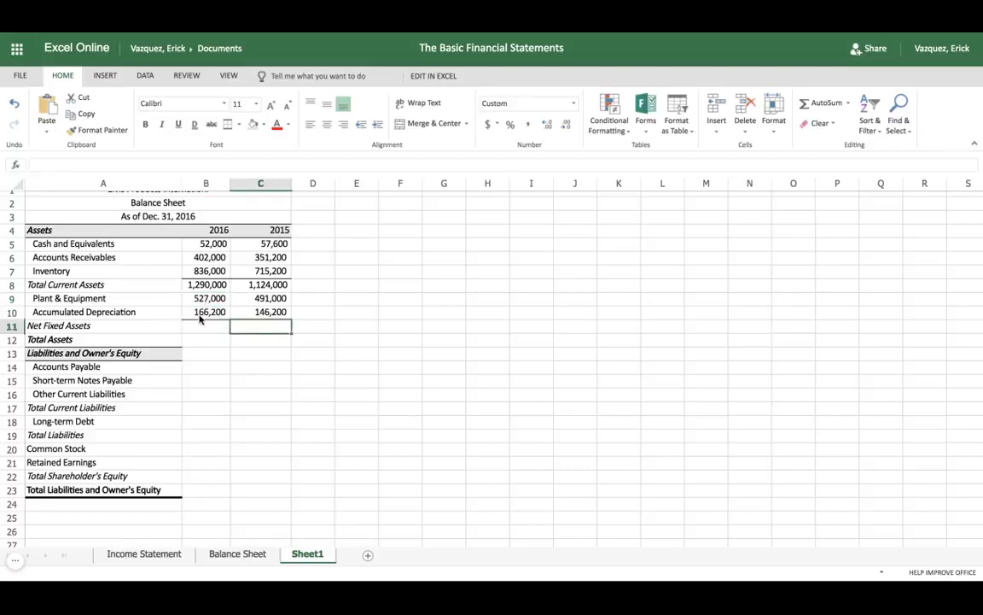
pyautogui.click(203, 329)
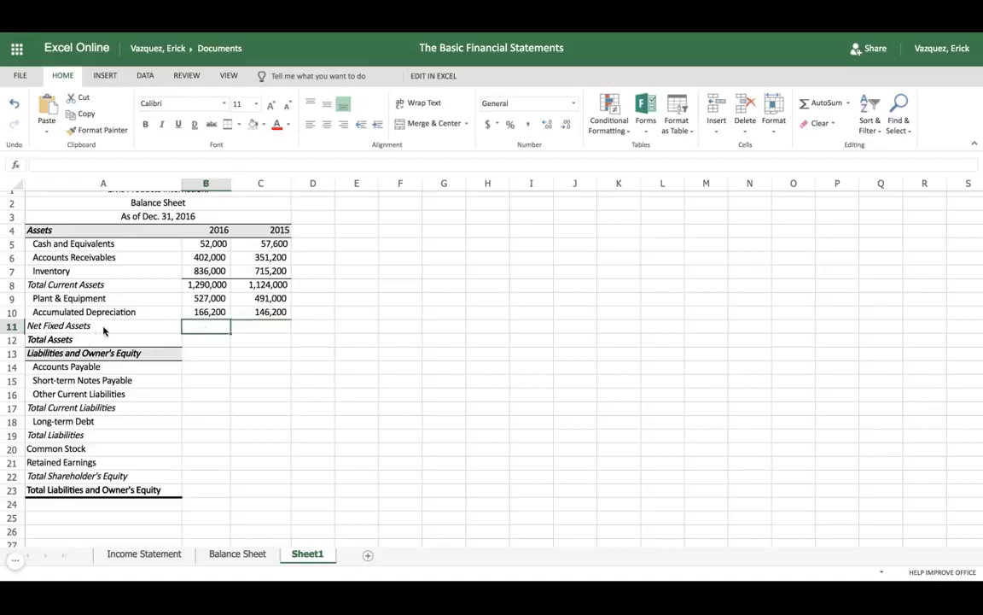
pyautogui.click(212, 299)
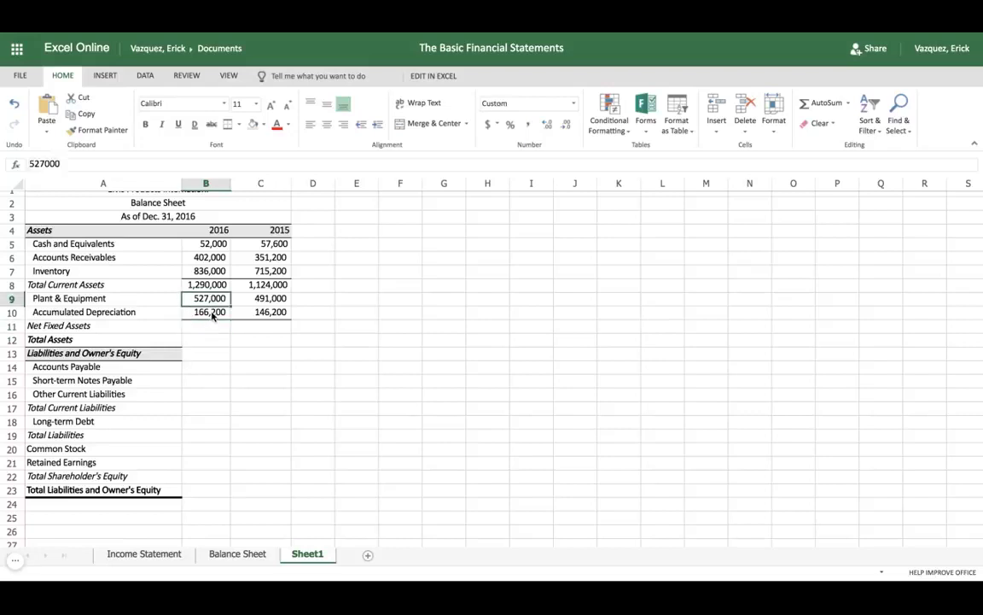
pyautogui.click(214, 314)
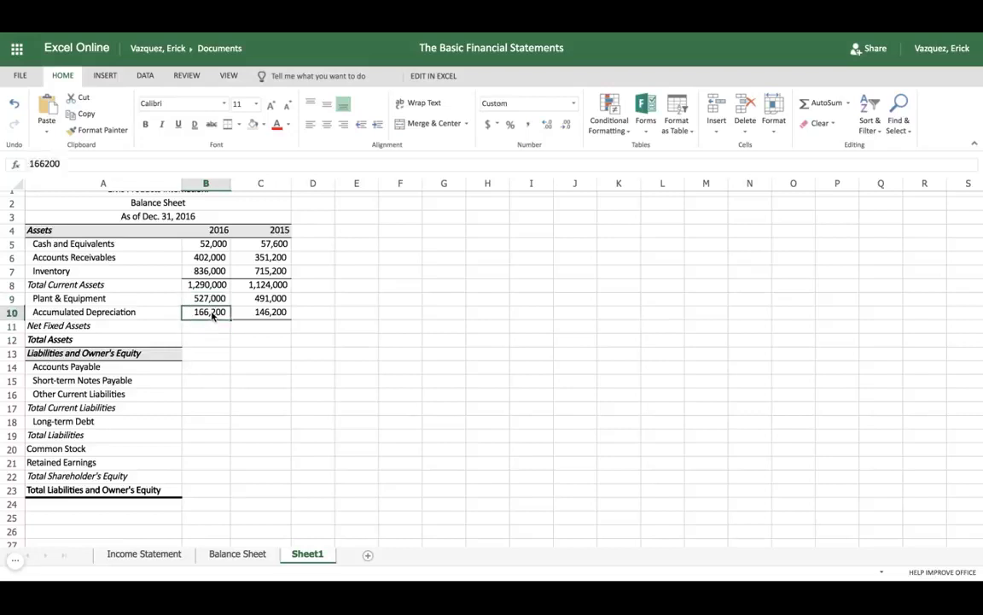
pyautogui.click(238, 554)
pyautogui.click(395, 378)
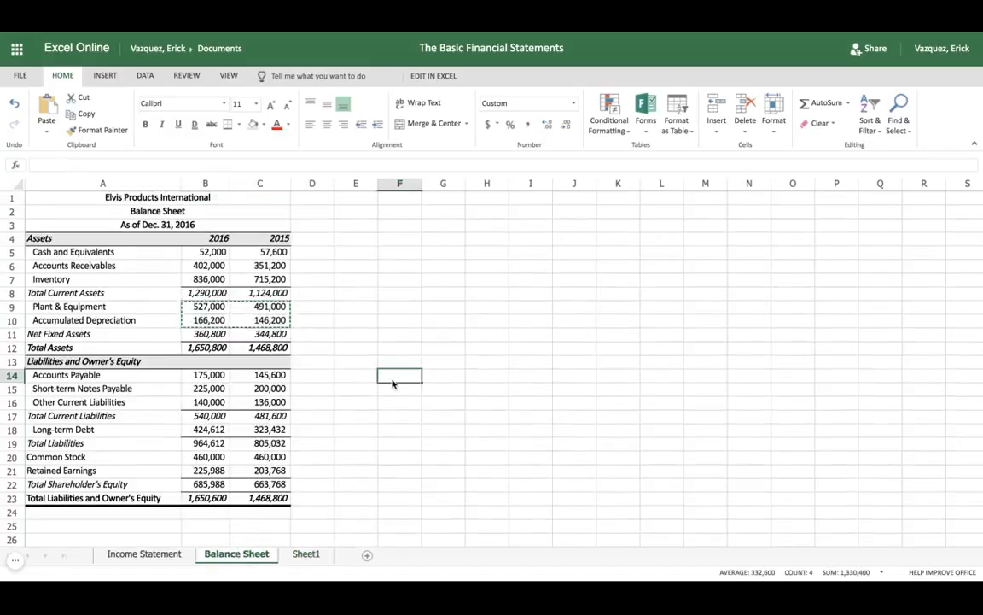
pyautogui.click(212, 334)
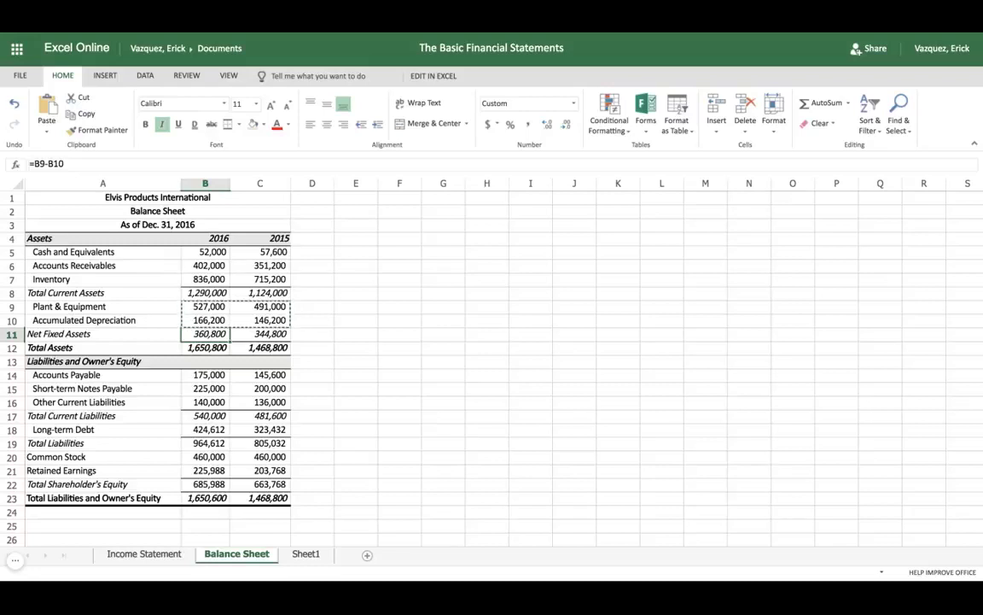
# Calculate Net Fixed Assets in Sheet1 cell B11 with the formula =B9-B10 and copy it across to C11.
pyautogui.click(305, 553)
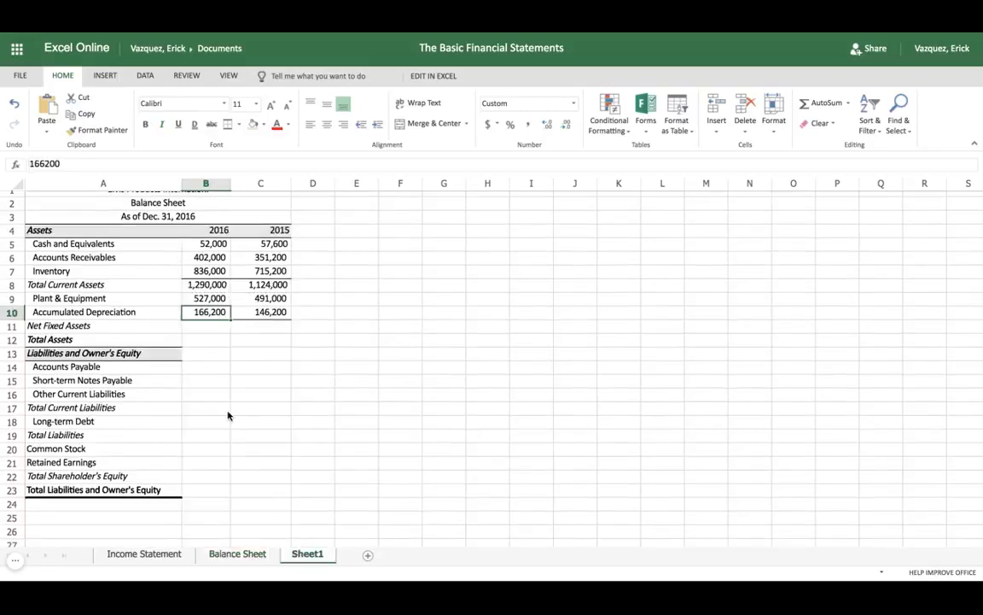
pyautogui.click(202, 326)
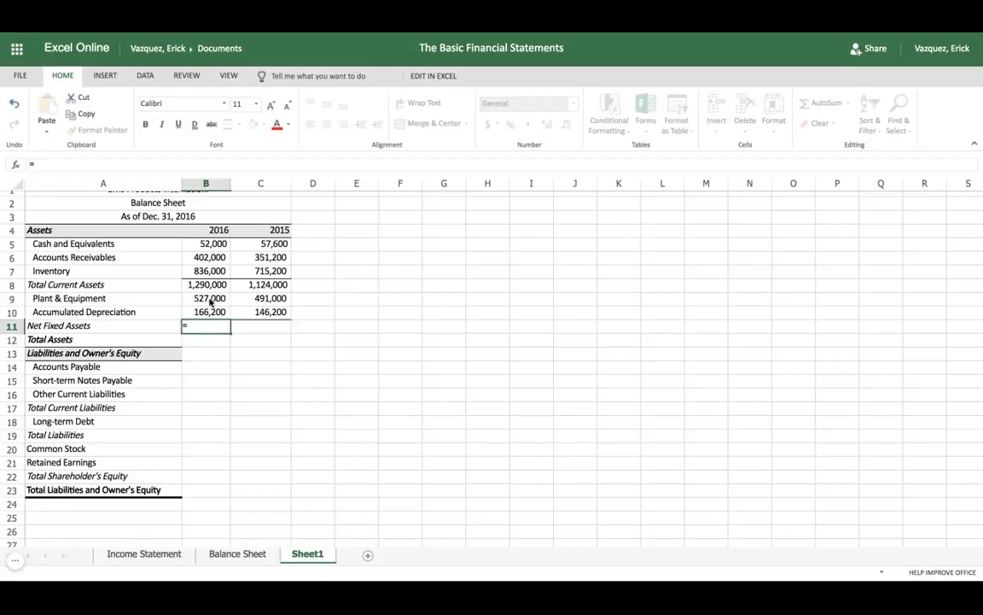
pyautogui.click(209, 300)
pyautogui.write('-')
pyautogui.click(209, 312)
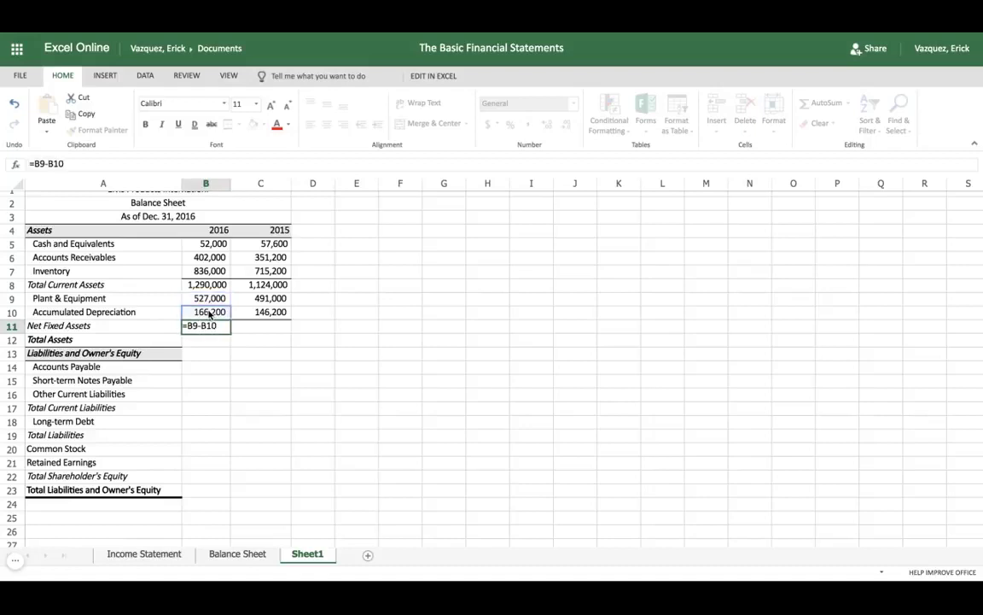
pyautogui.press('Tab')
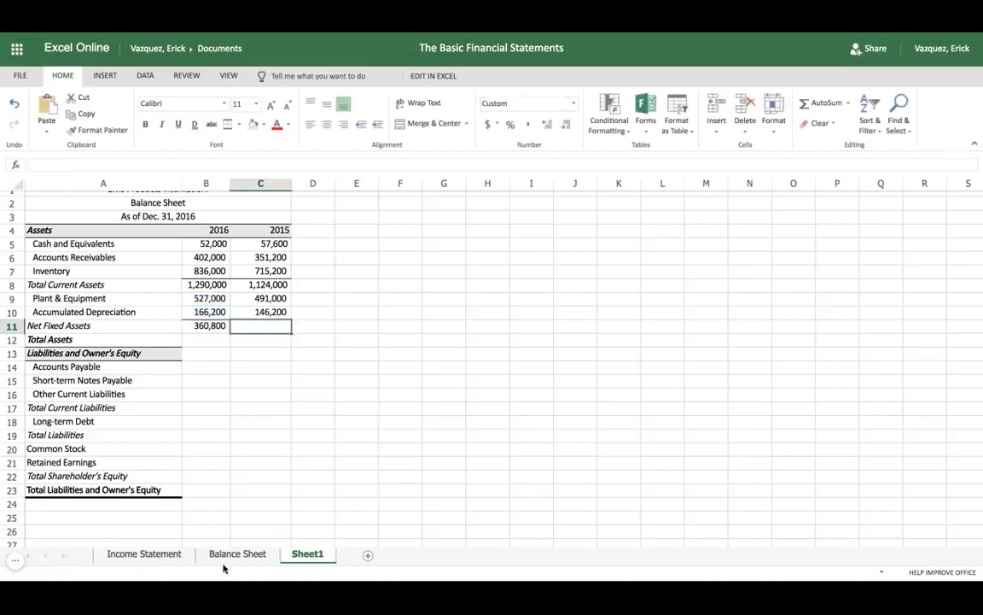
pyautogui.click(205, 326)
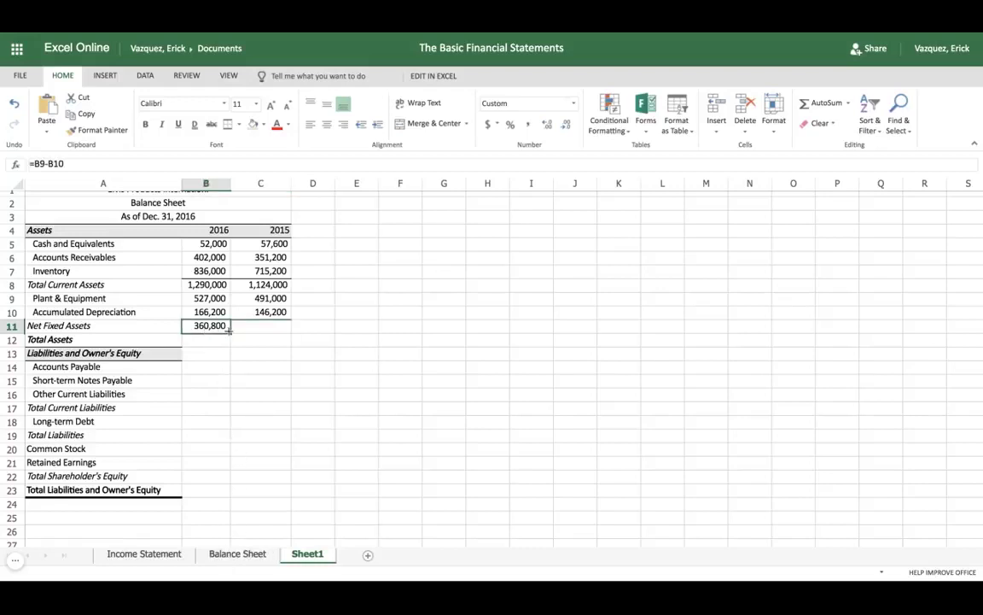
pyautogui.moveTo(229, 331); pyautogui.dragTo(256, 331)
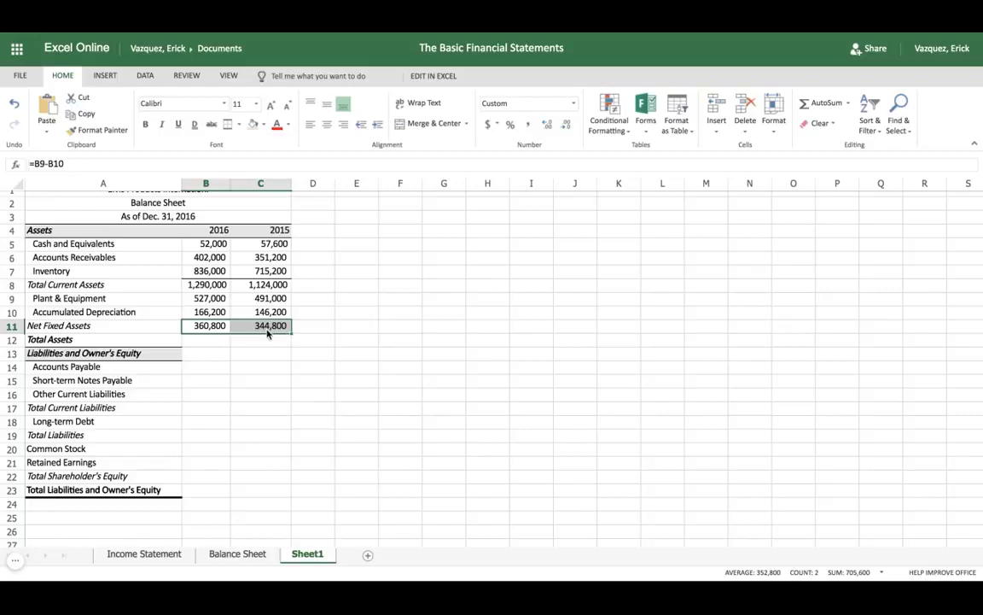
# Calculate the 2016 Total Assets in cell B12 with the formula =B8+B11.
pyautogui.click(213, 344)
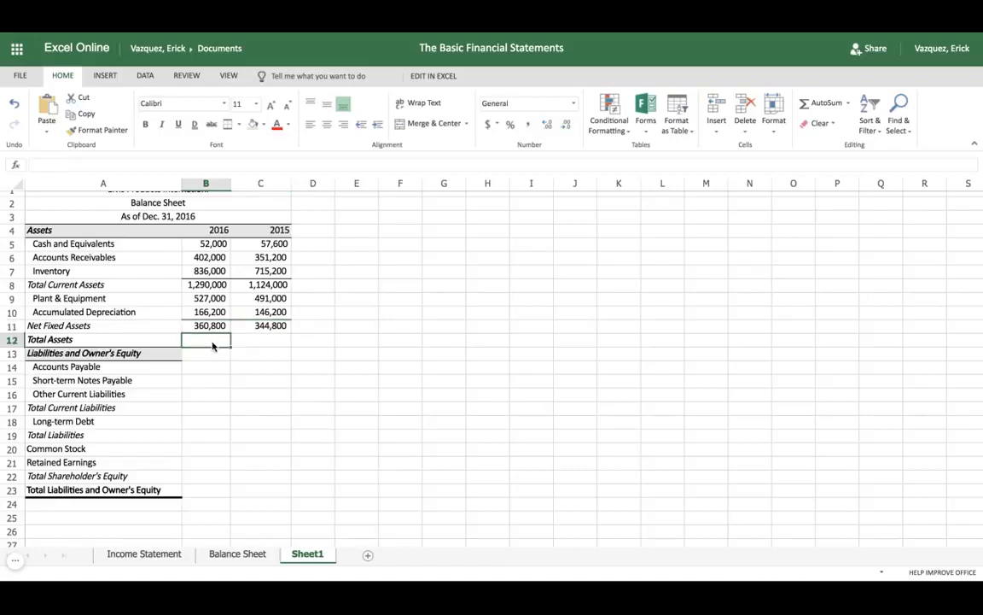
pyautogui.write('=')
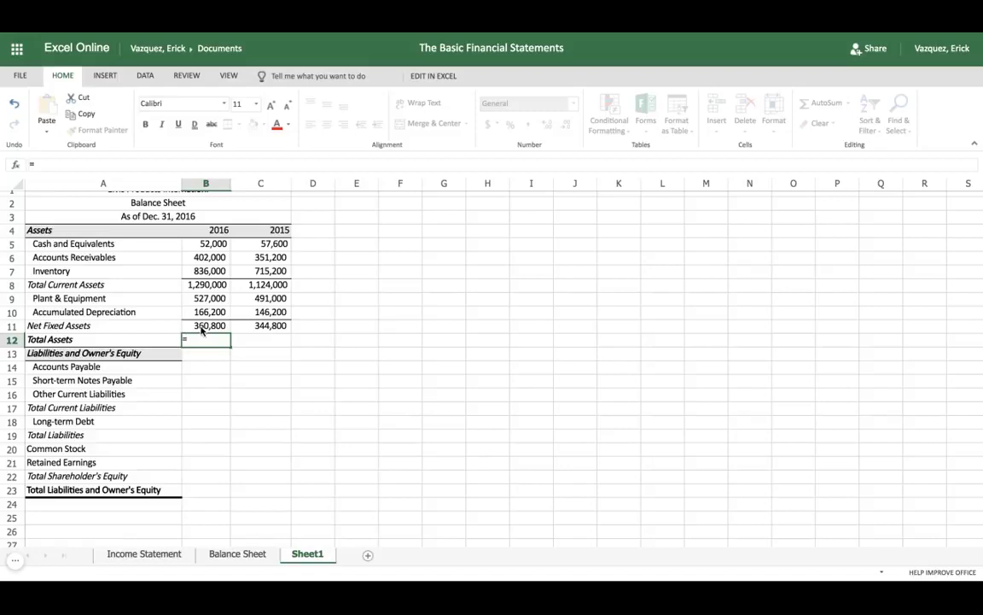
pyautogui.click(209, 289)
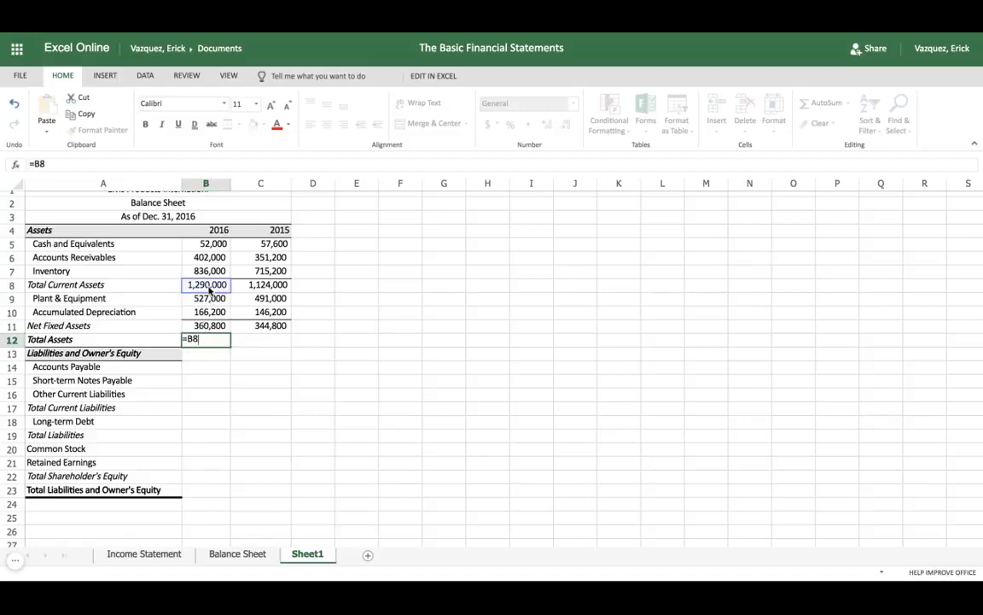
pyautogui.write('+')
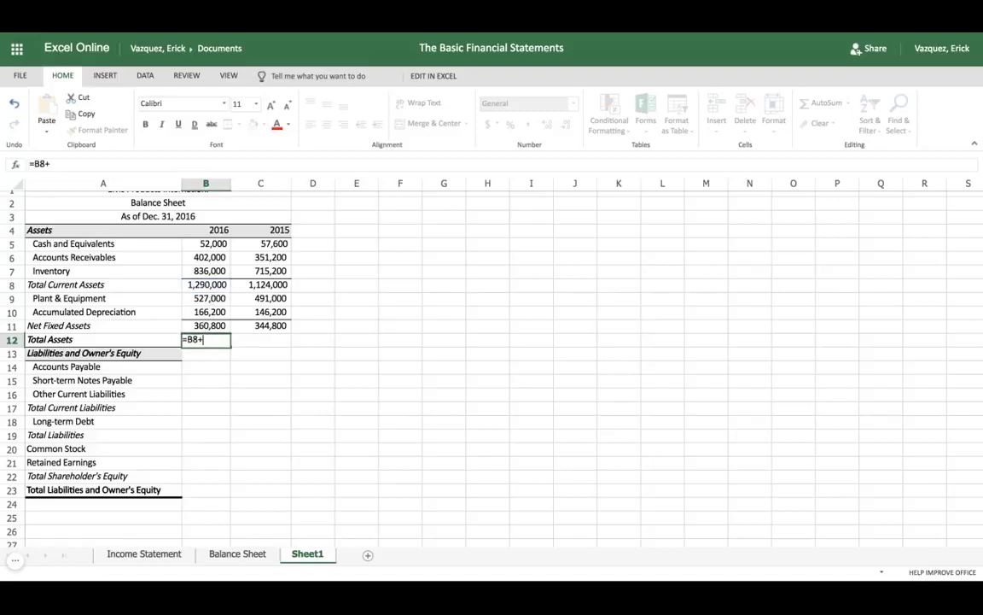
pyautogui.click(209, 325)
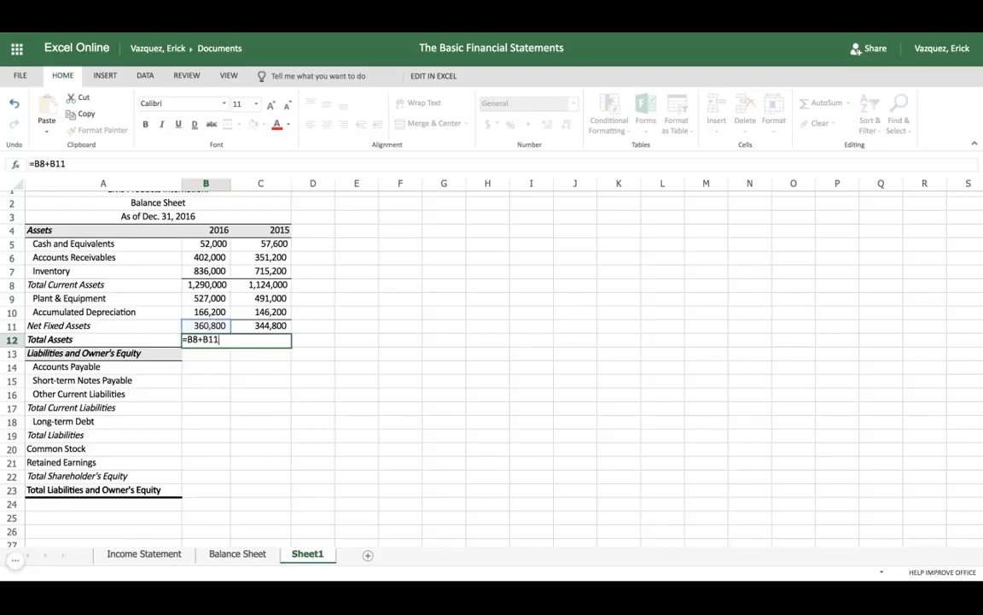
pyautogui.press('Tab')
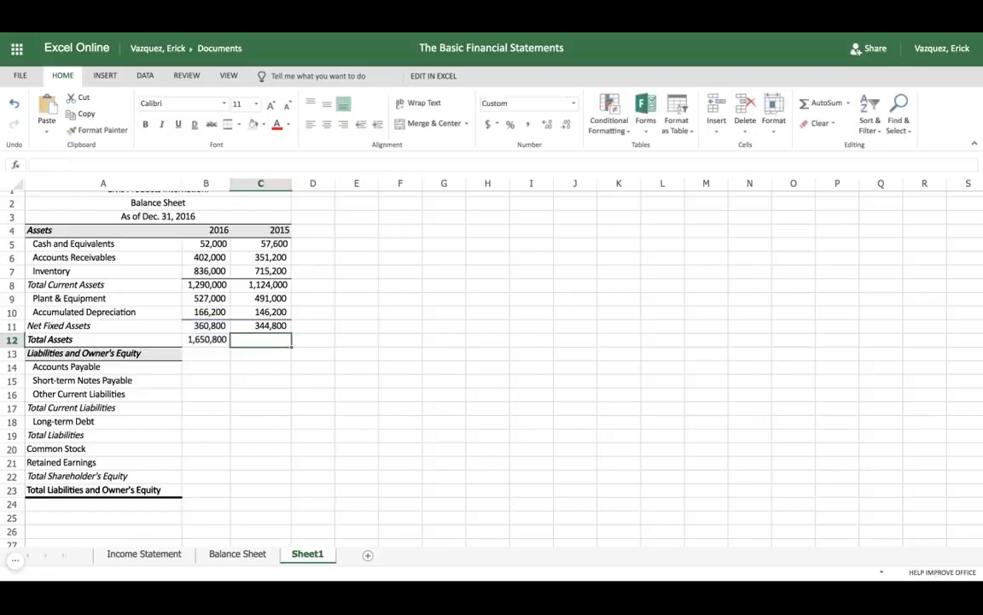
# Copy the Total Assets formula from B12 across to C12.
pyautogui.click(212, 342)
pyautogui.moveTo(229, 345); pyautogui.dragTo(287, 345)
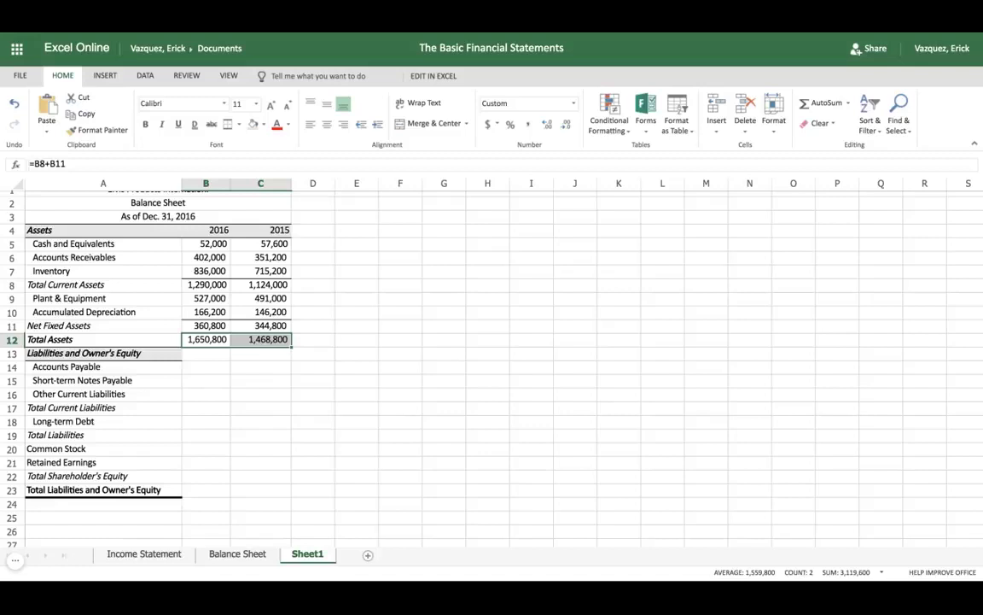
# Copy the three current liability amounts in B14:C16 of Balance Sheet into Sheet1 starting at B14.
pyautogui.click(233, 554)
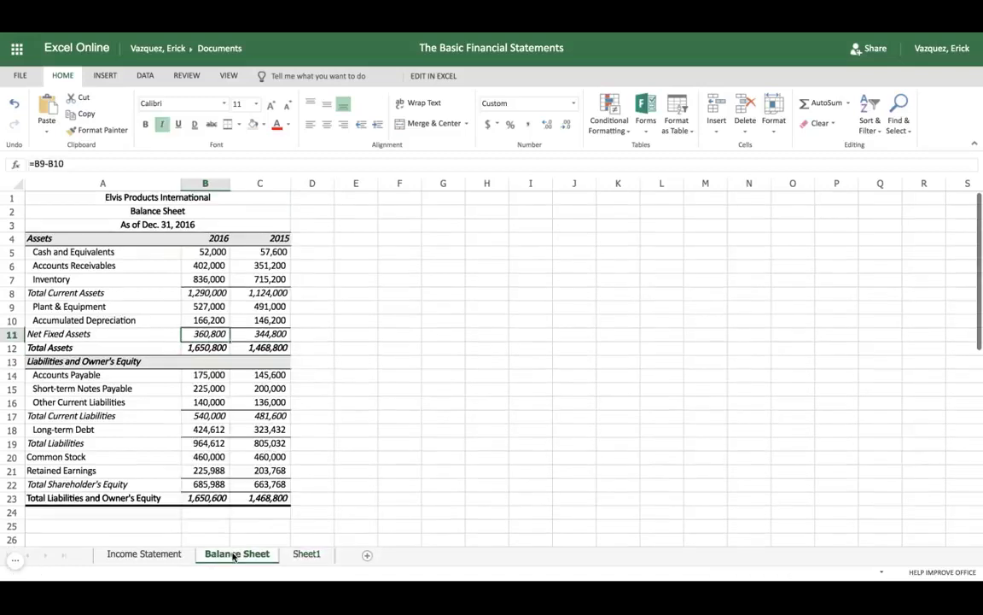
pyautogui.click(209, 375)
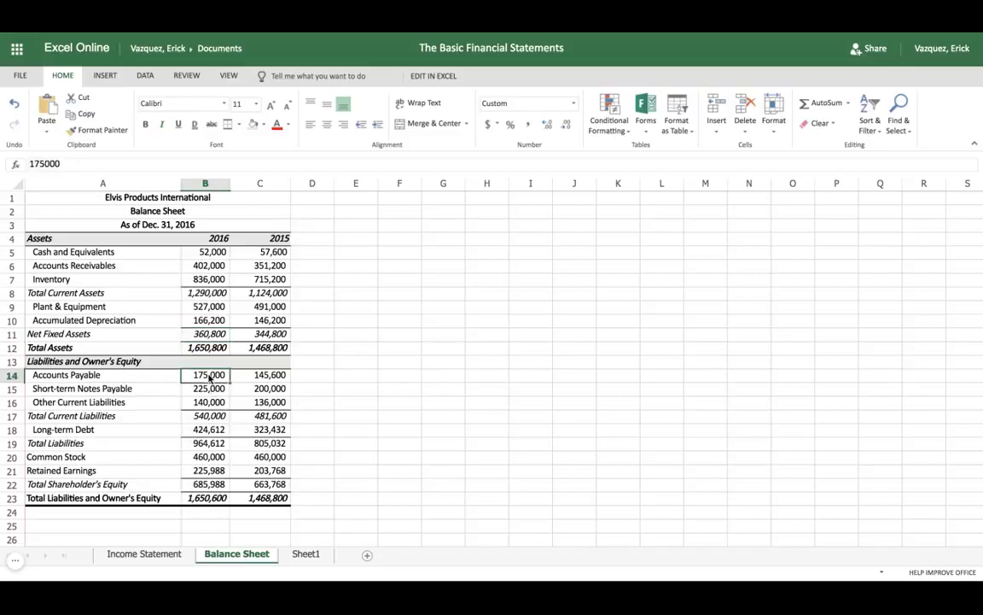
pyautogui.moveTo(209, 377); pyautogui.dragTo(260, 402)
pyautogui.hotkey('ctrl', 'c')
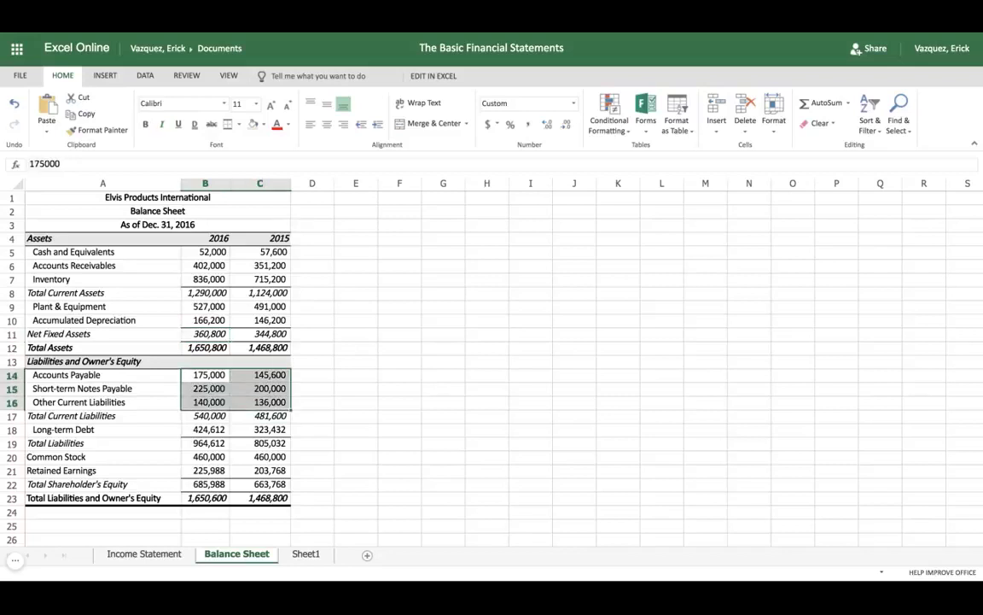
pyautogui.click(307, 555)
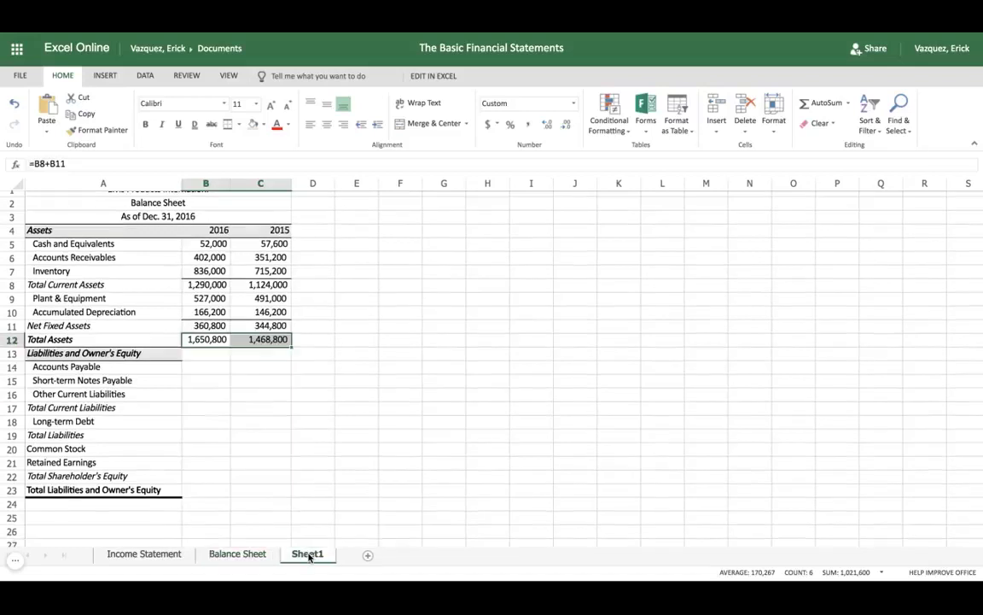
pyautogui.click(194, 368)
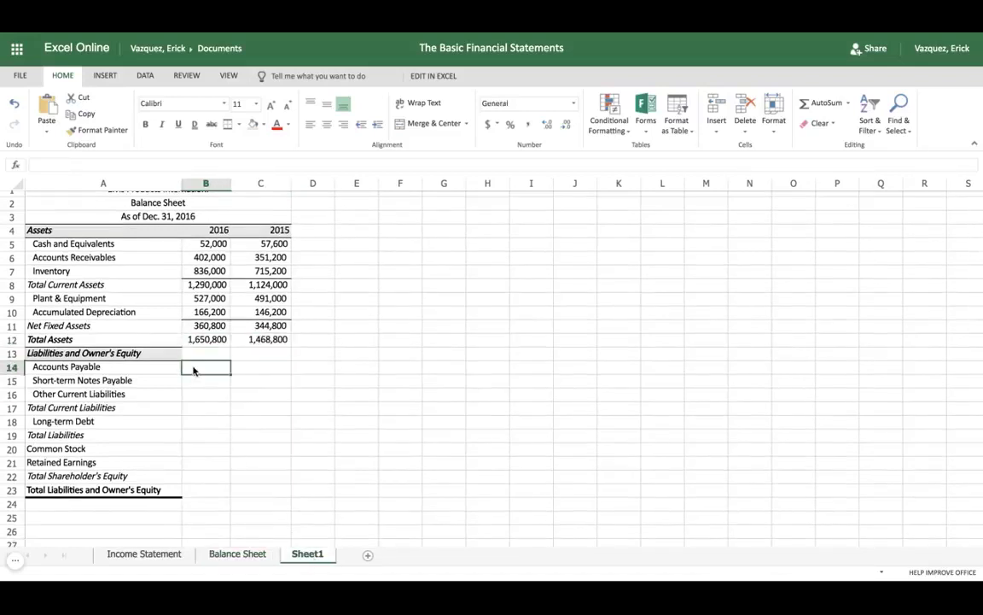
pyautogui.hotkey('ctrl', 'v')
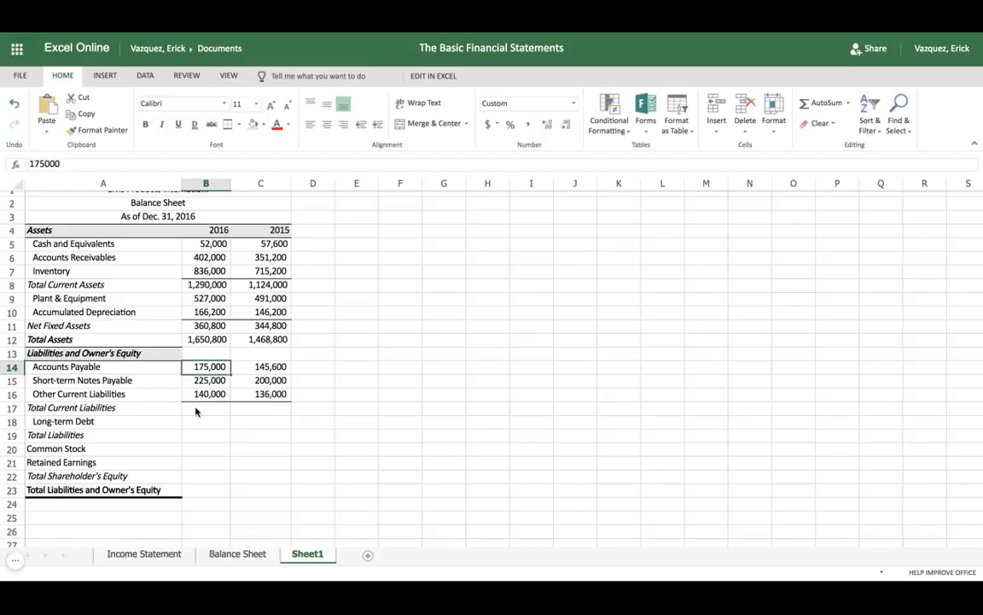
# Calculate Total Current Liabilities in Sheet1 cell B17 with the formula =SUM(B14:B16) and copy it across to C17.
pyautogui.click(196, 410)
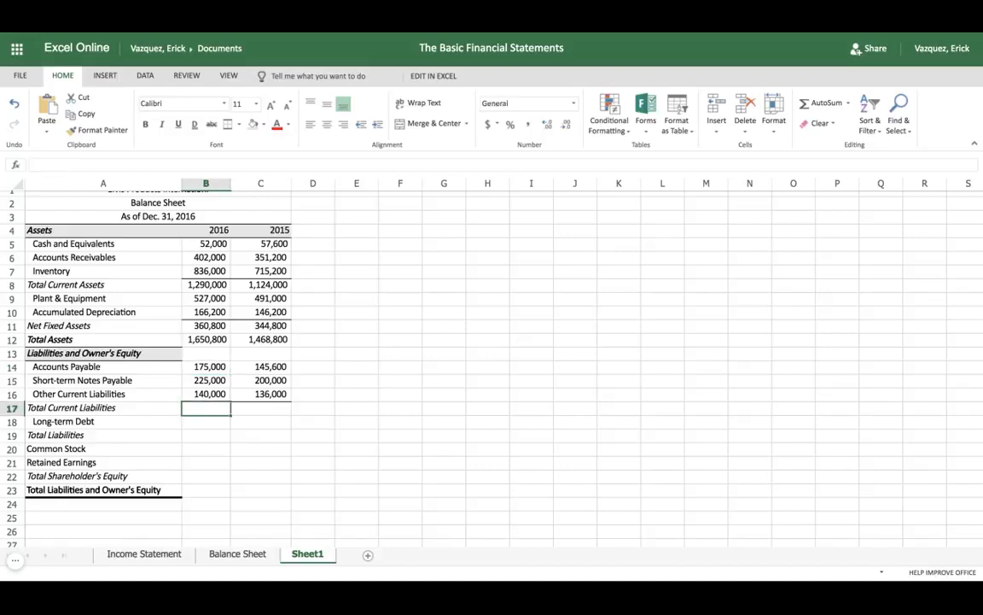
pyautogui.write('=')
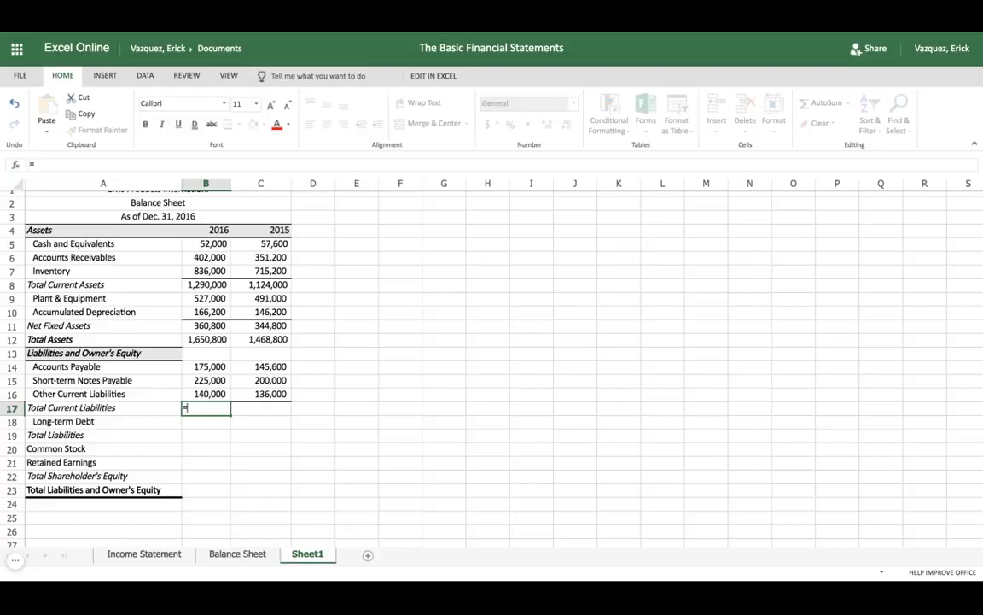
pyautogui.write('sum')
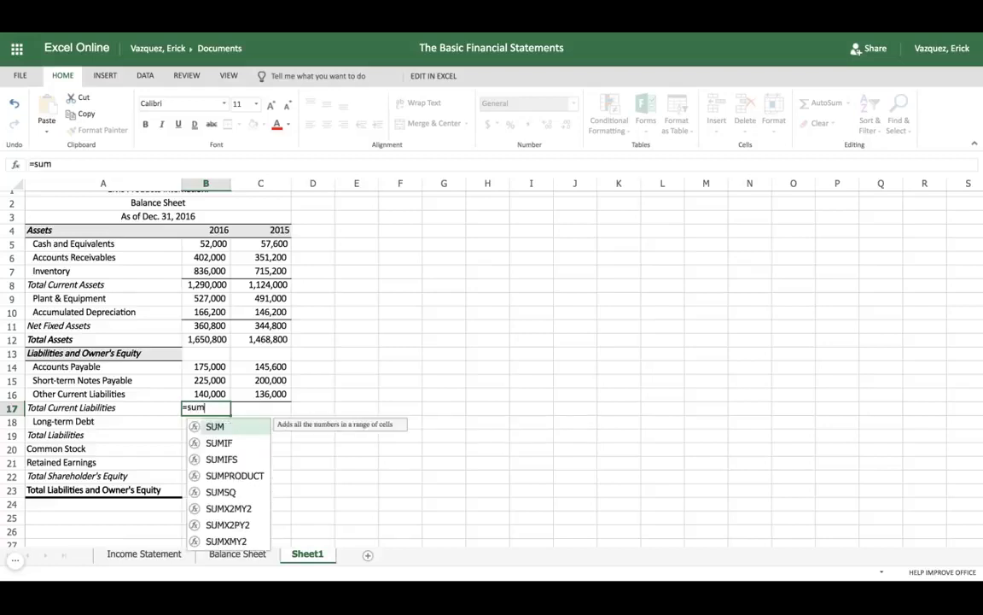
pyautogui.press('Tab')
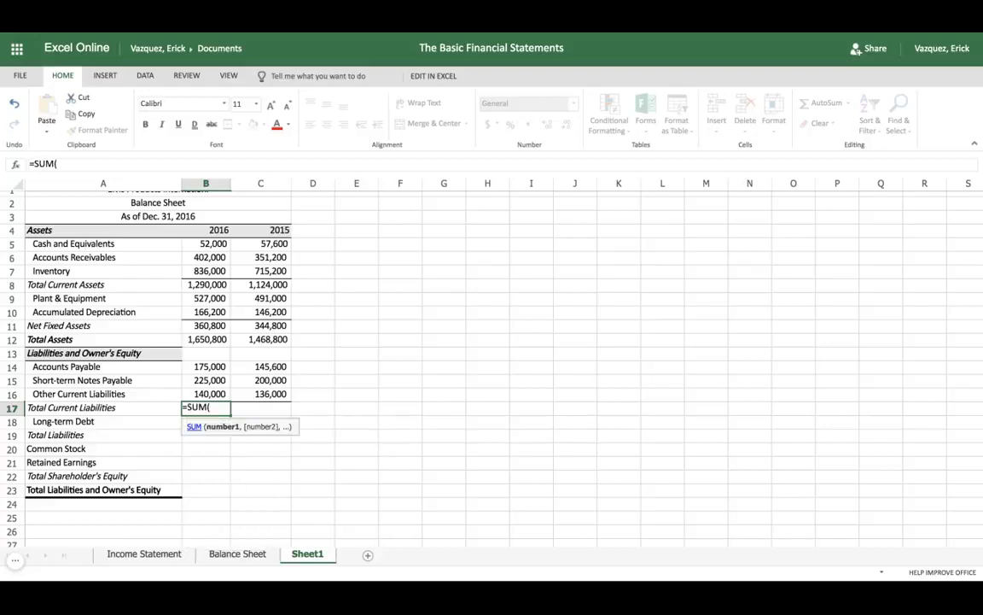
pyautogui.click(206, 367)
pyautogui.hotkey('shift', 'Down')
pyautogui.hotkey('shift', 'Down')
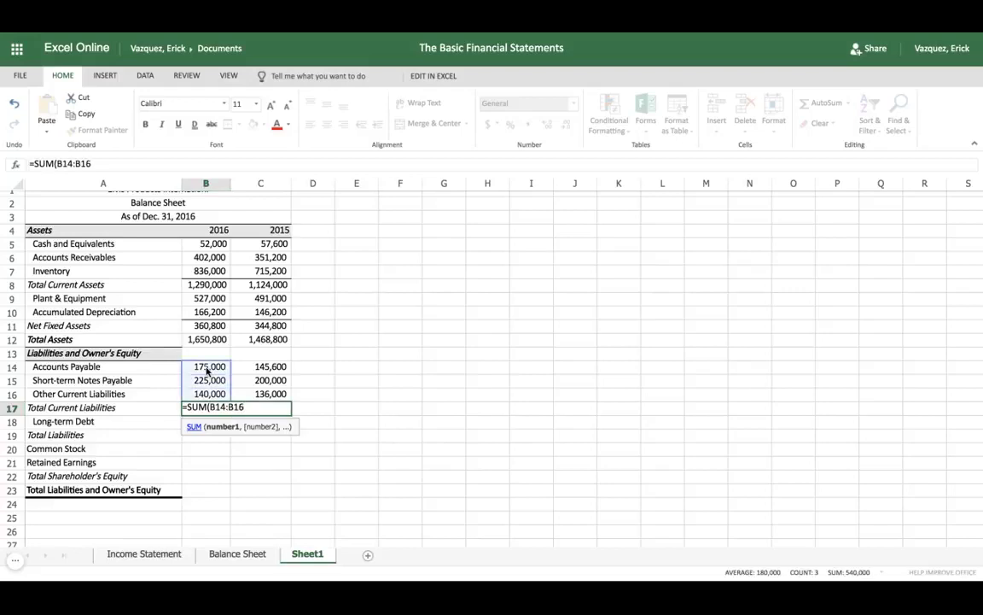
pyautogui.write(')')
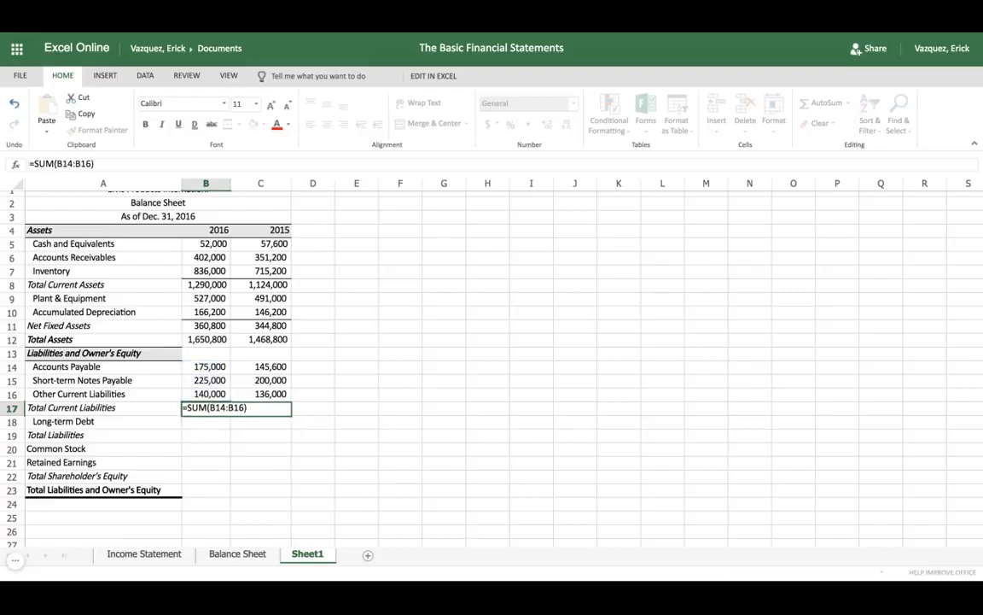
pyautogui.press('Tab')
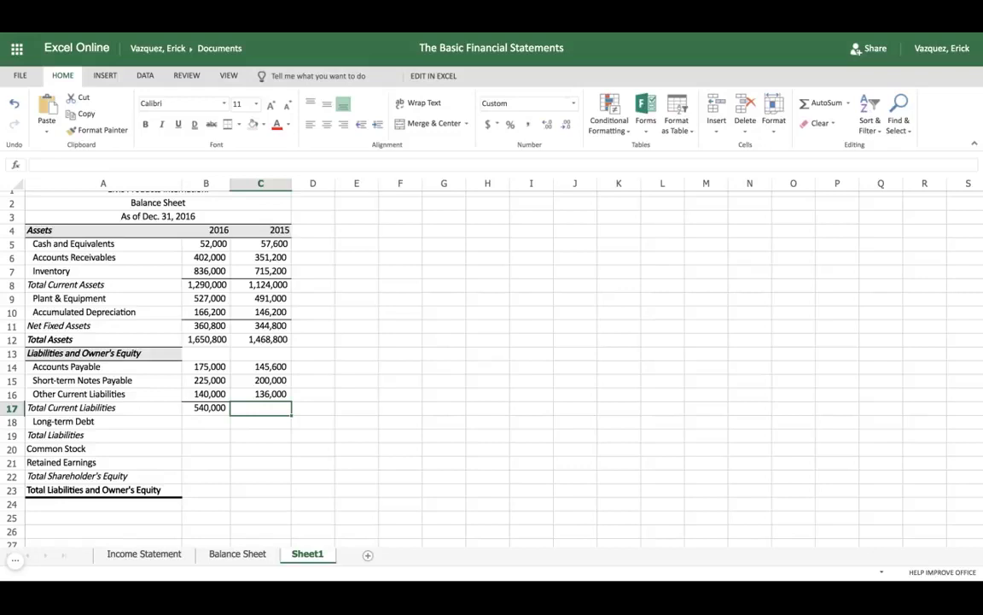
pyautogui.click(219, 408)
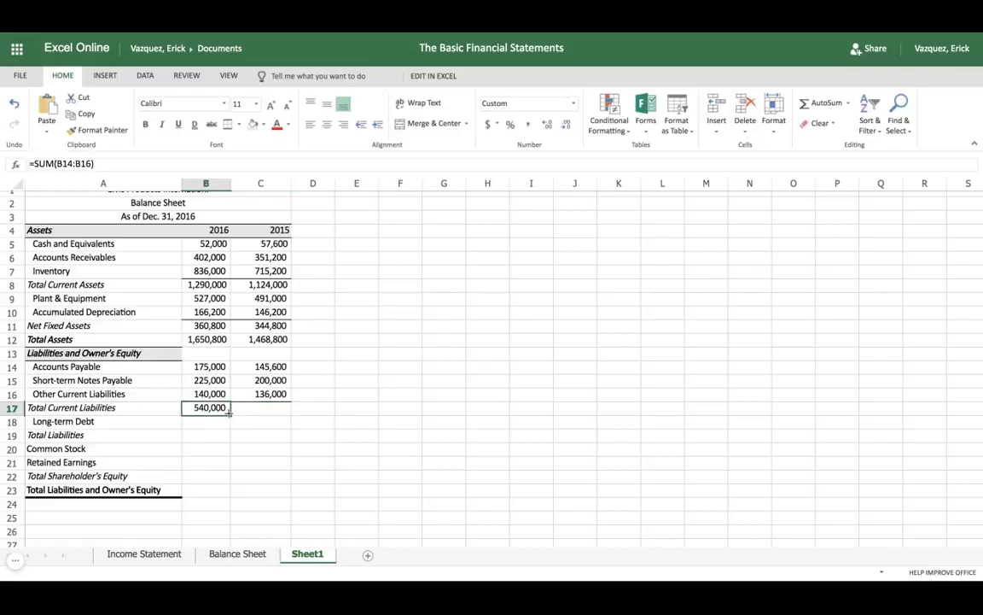
pyautogui.moveTo(229, 412); pyautogui.dragTo(285, 411)
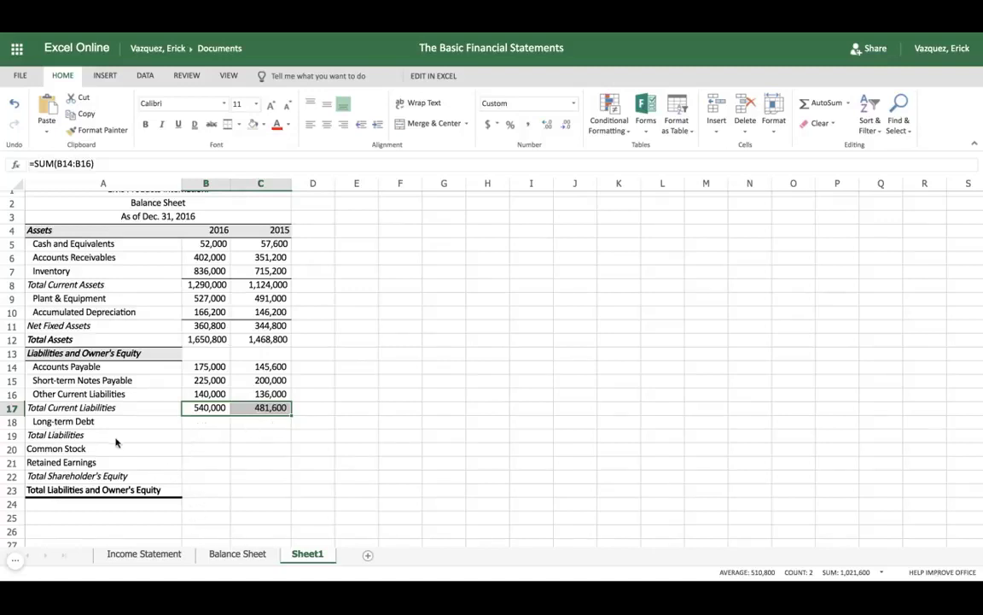
# Copy the Long-term Debt amounts in B18:C18 of Balance Sheet into Sheet1 starting at B18.
pyautogui.click(216, 554)
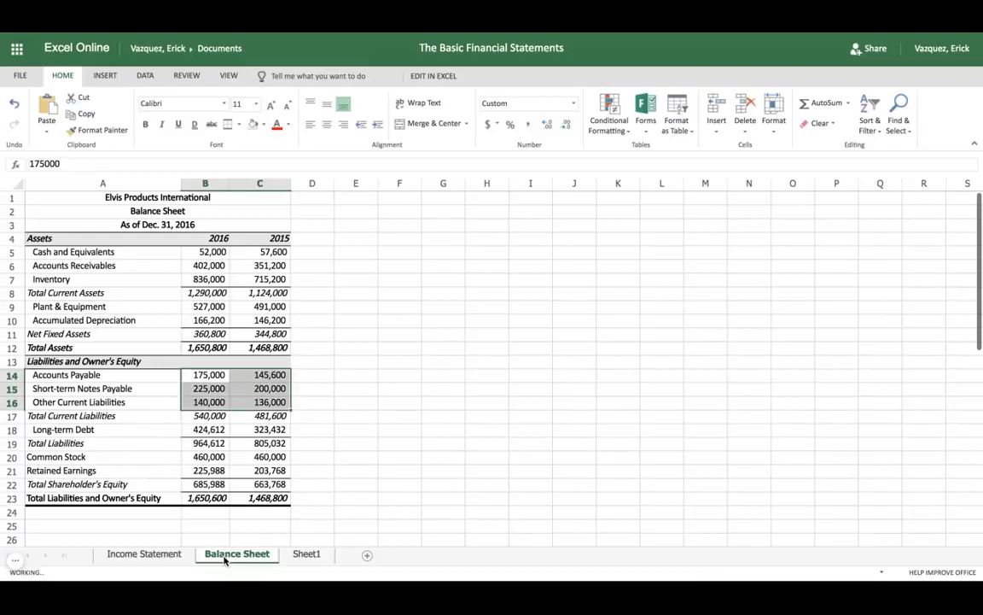
pyautogui.click(205, 431)
pyautogui.hotkey('shift', 'Right')
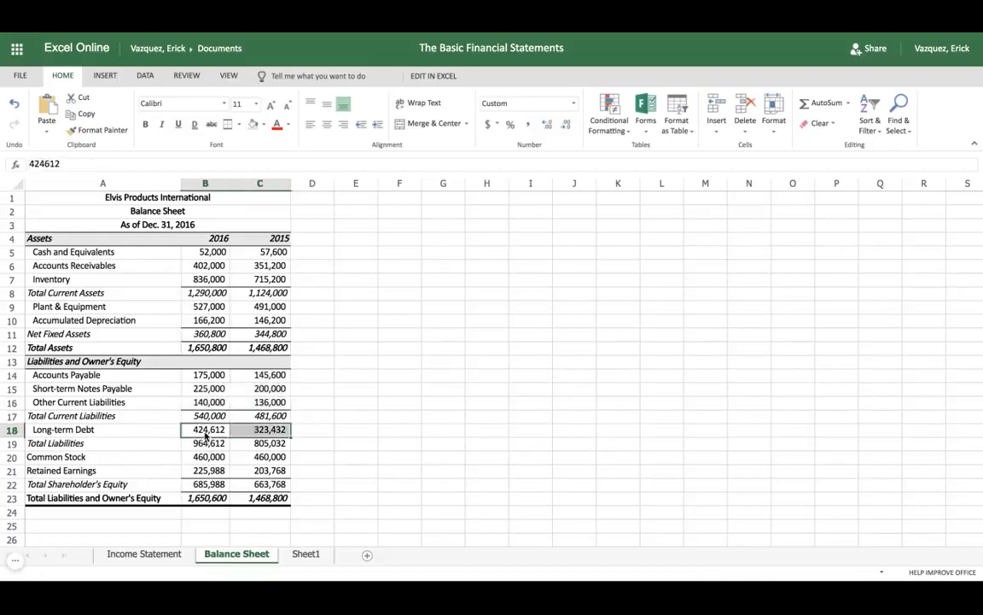
pyautogui.hotkey('ctrl', 'c')
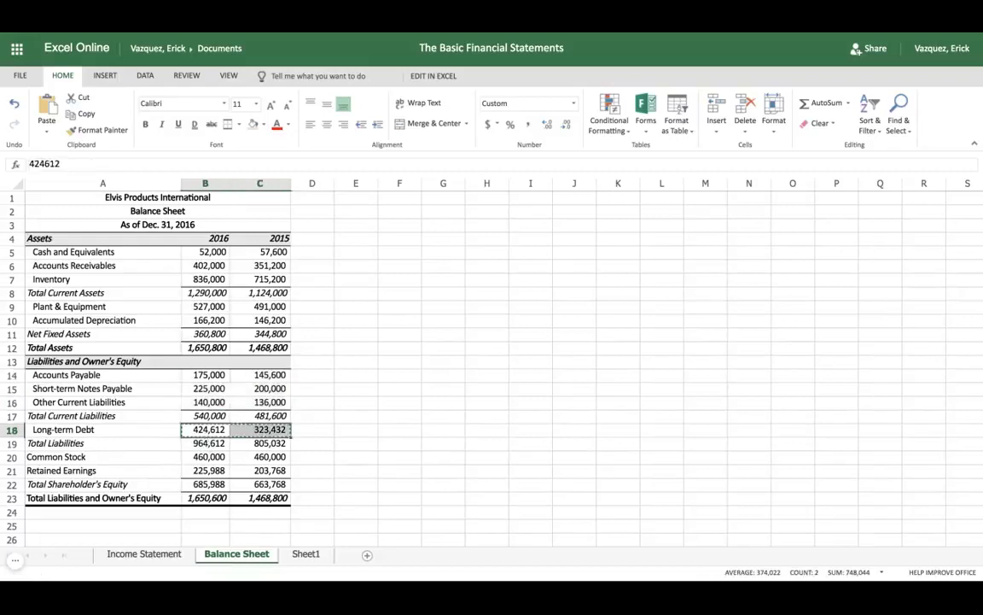
pyautogui.click(303, 556)
pyautogui.click(192, 430)
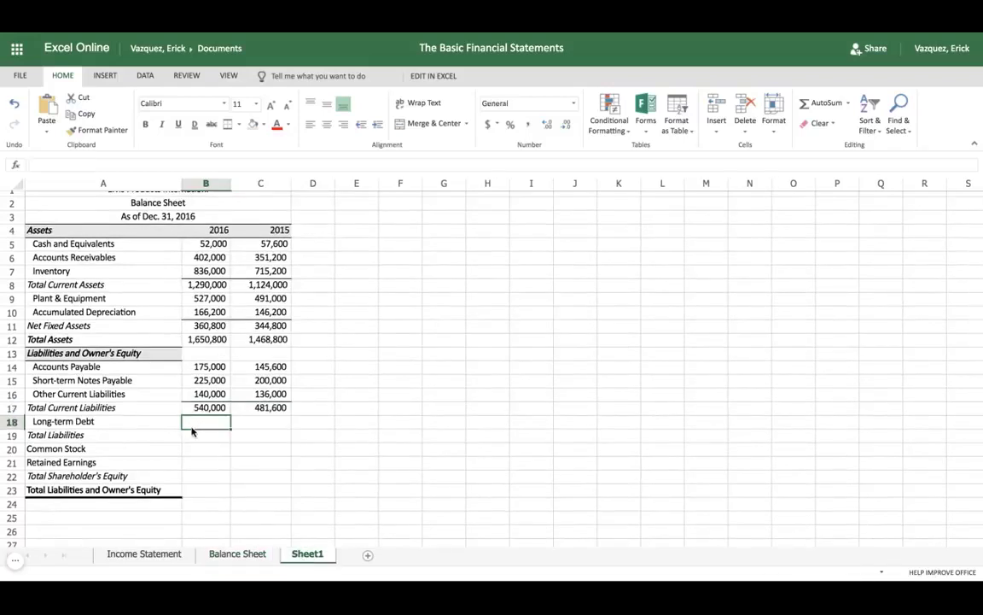
pyautogui.hotkey('ctrl', 'v')
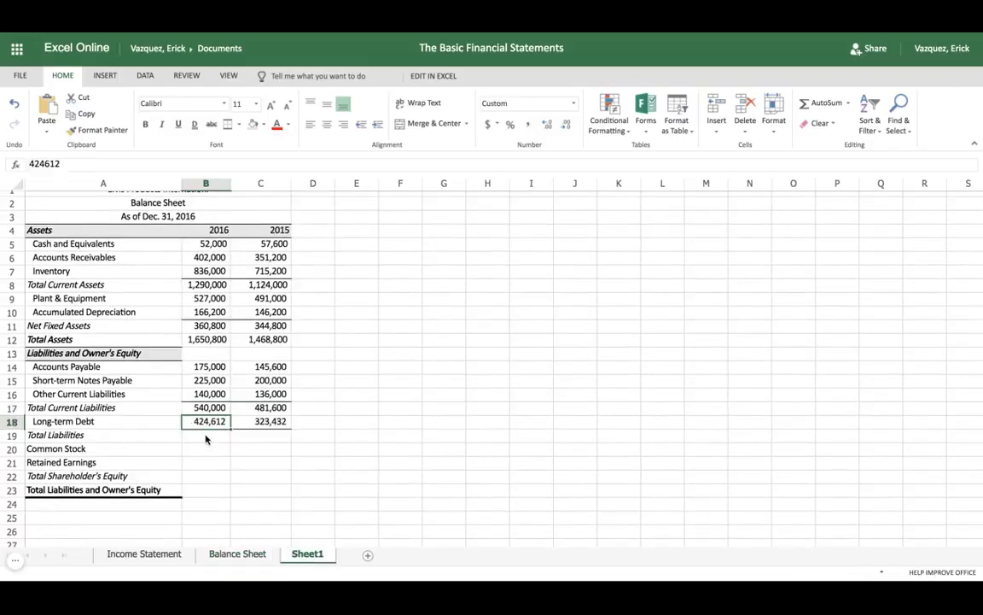
# Calculate Total Liabilities in Sheet1 cell B19 with the formula =B17+B18 and copy it across to C19.
pyautogui.click(205, 438)
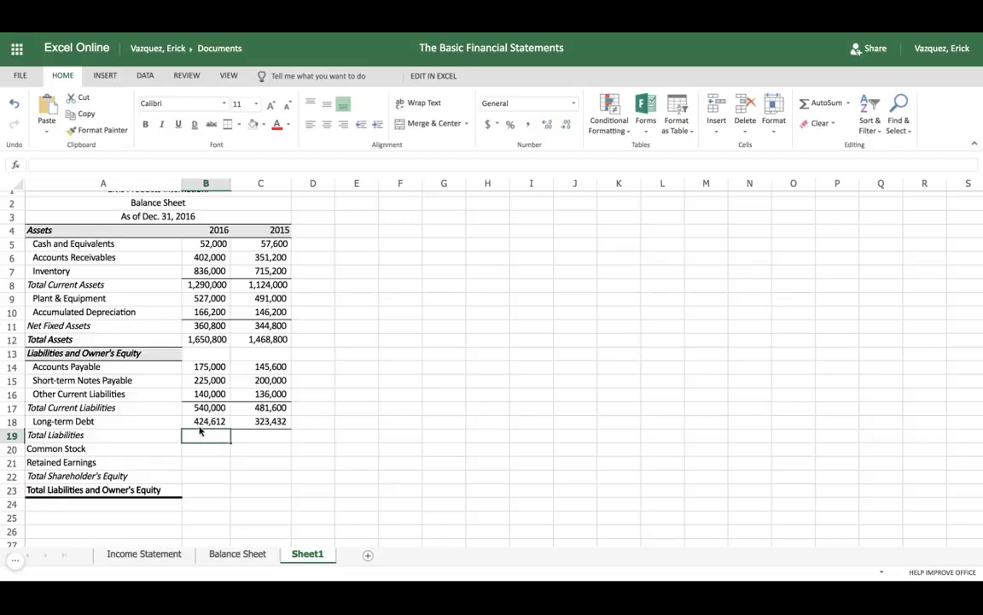
pyautogui.write('=')
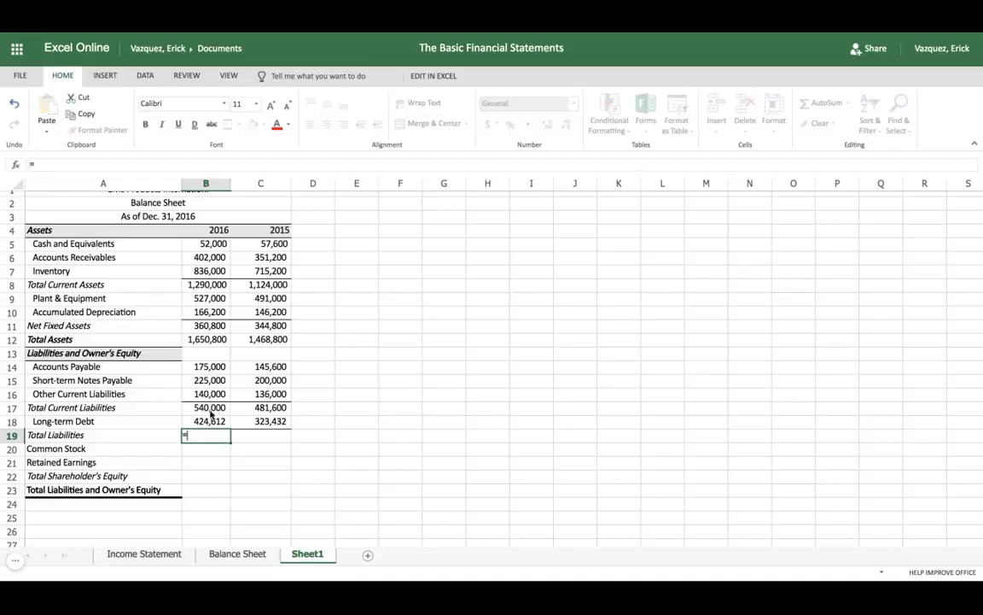
pyautogui.click(210, 408)
pyautogui.write('+')
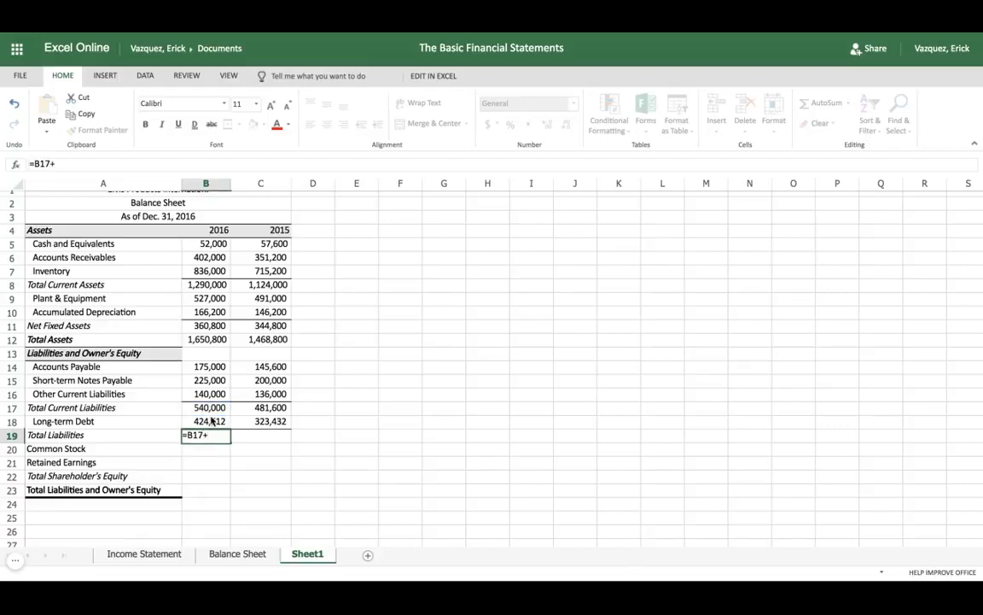
pyautogui.click(209, 422)
pyautogui.press('Tab')
pyautogui.click(217, 437)
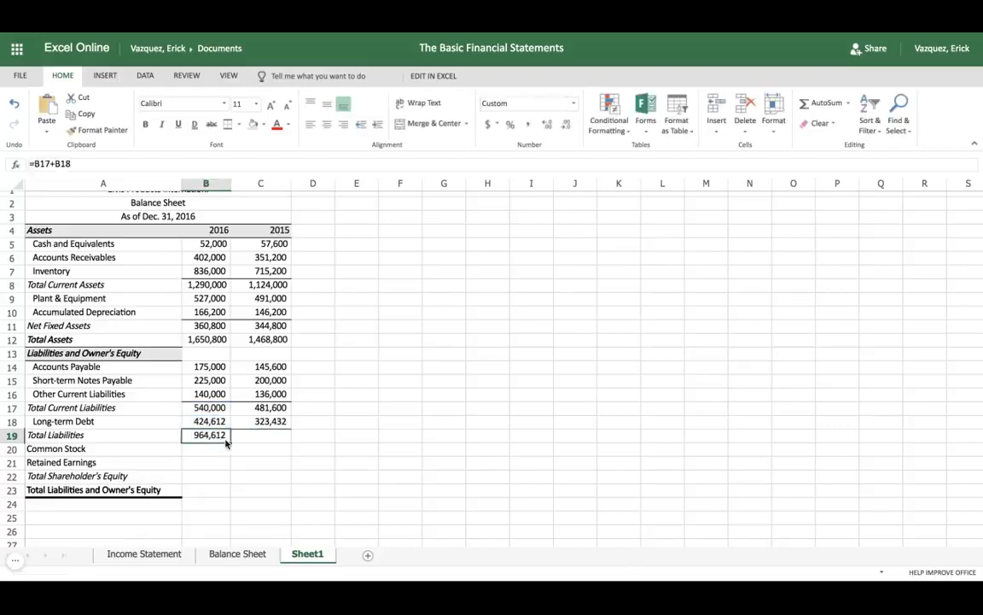
pyautogui.moveTo(229, 441); pyautogui.dragTo(282, 438)
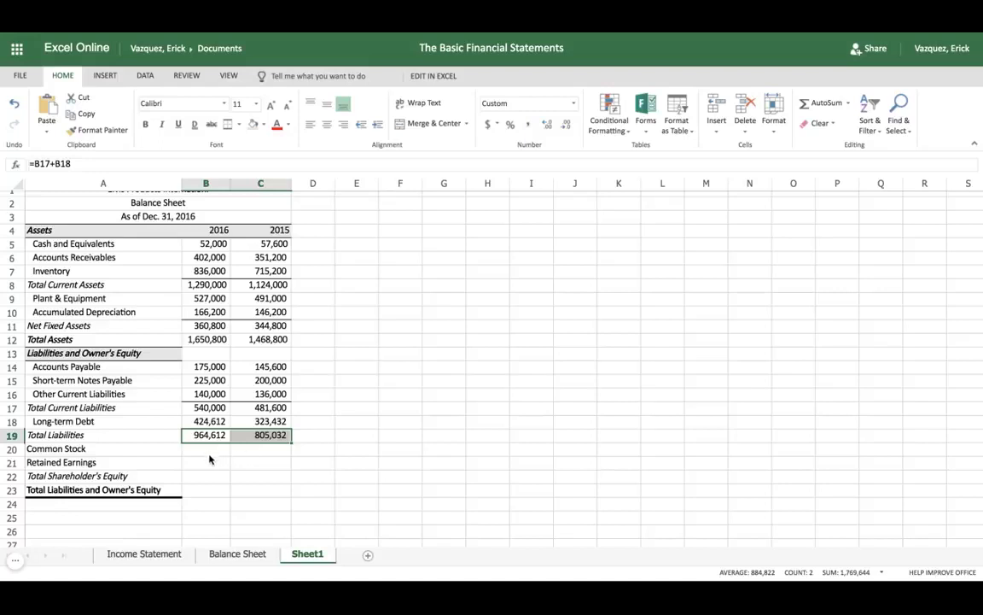
# Copy the Common Stock amounts in B20:C20 of Balance Sheet into Sheet1 starting at B20.
pyautogui.click(240, 554)
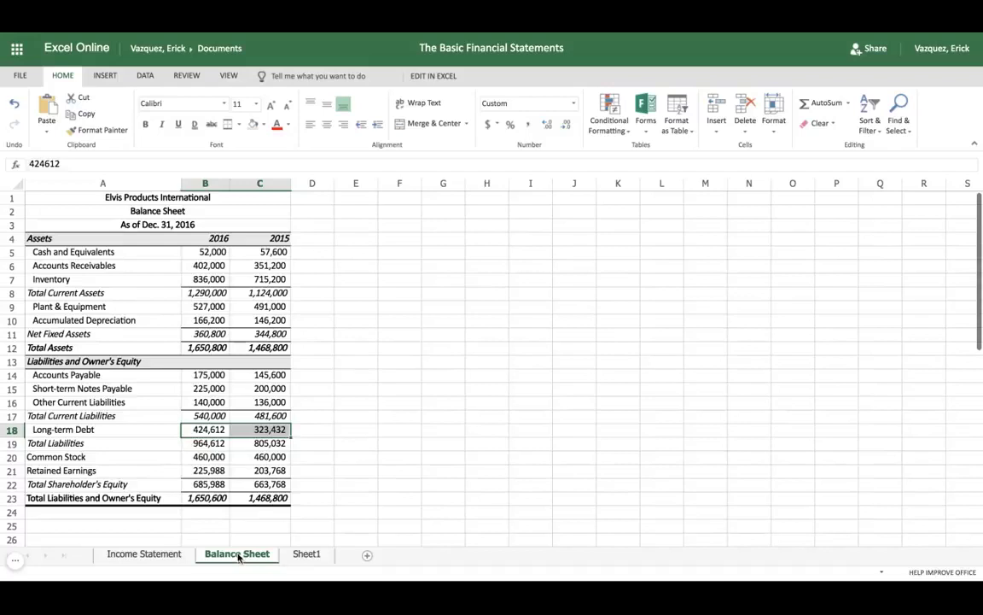
pyautogui.click(214, 461)
pyautogui.hotkey('shift', 'Right')
pyautogui.hotkey('ctrl', 'c')
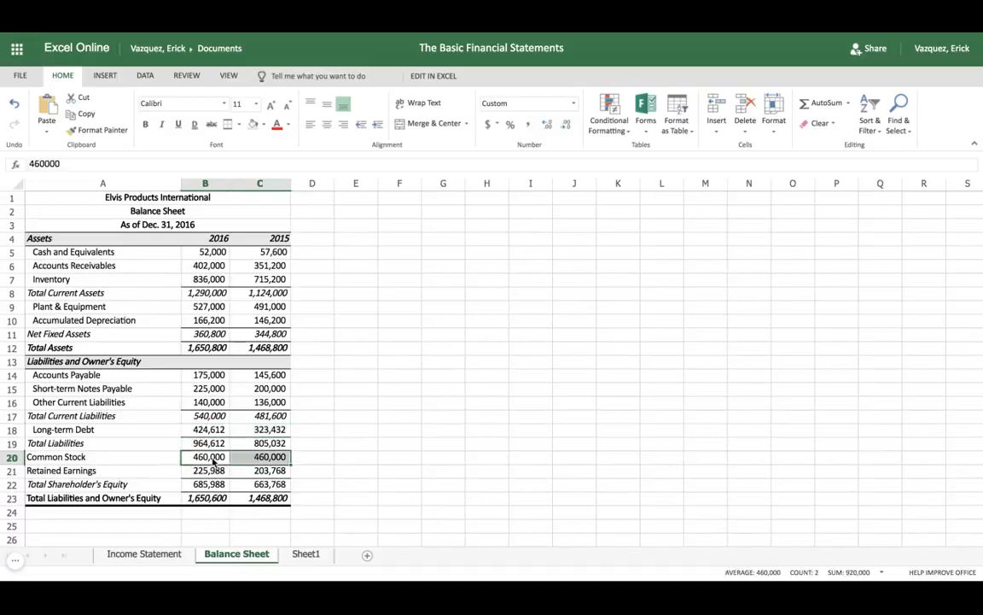
pyautogui.click(304, 553)
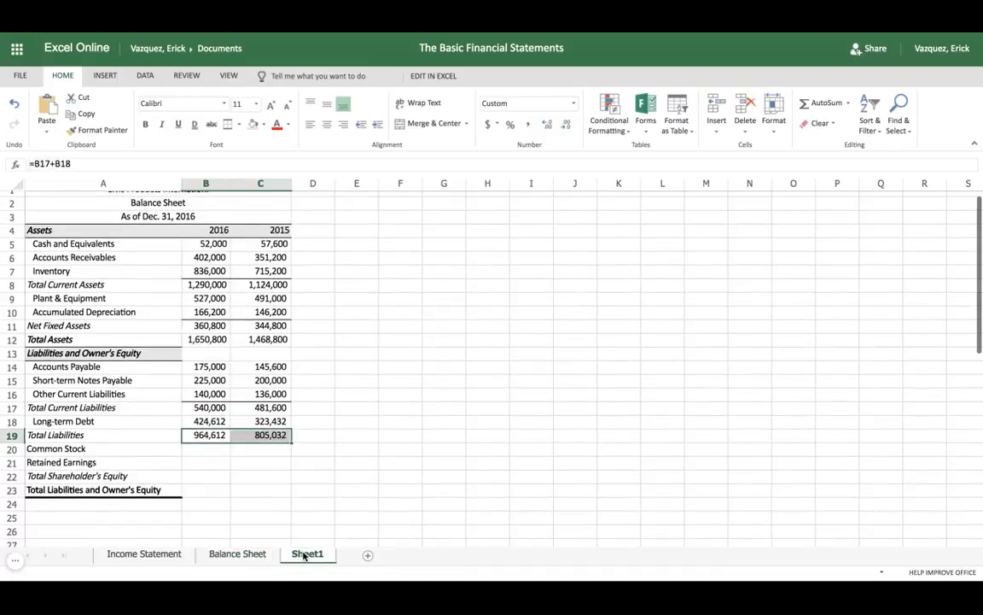
pyautogui.click(219, 451)
pyautogui.hotkey('ctrl', 'v')
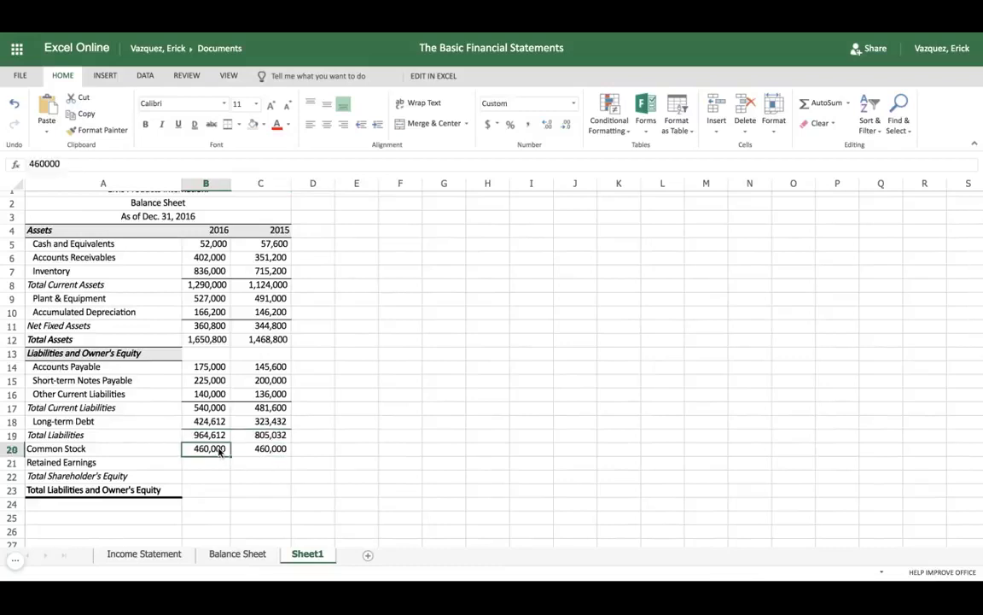
# Copy the Retained Earnings amounts in B21:C21 of Balance Sheet into Sheet1 starting at B21.
pyautogui.click(231, 553)
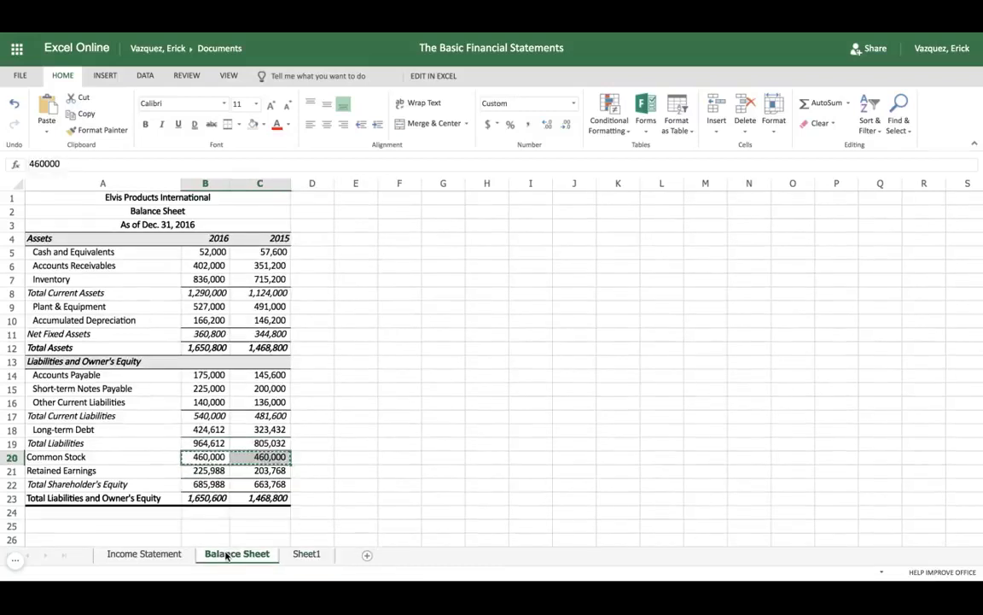
pyautogui.click(200, 473)
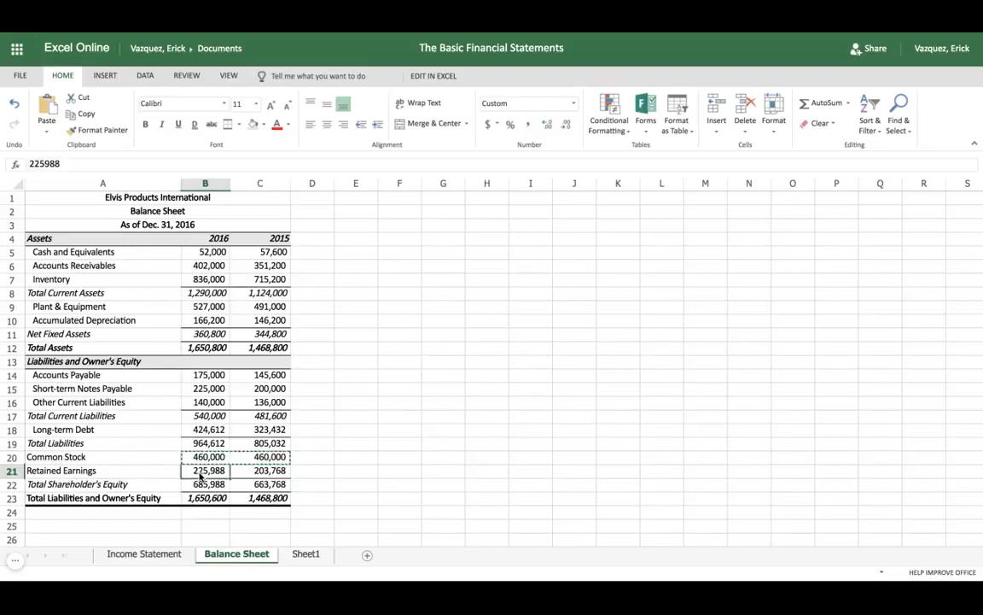
pyautogui.hotkey('shift', 'Right')
pyautogui.hotkey('ctrl', 'c')
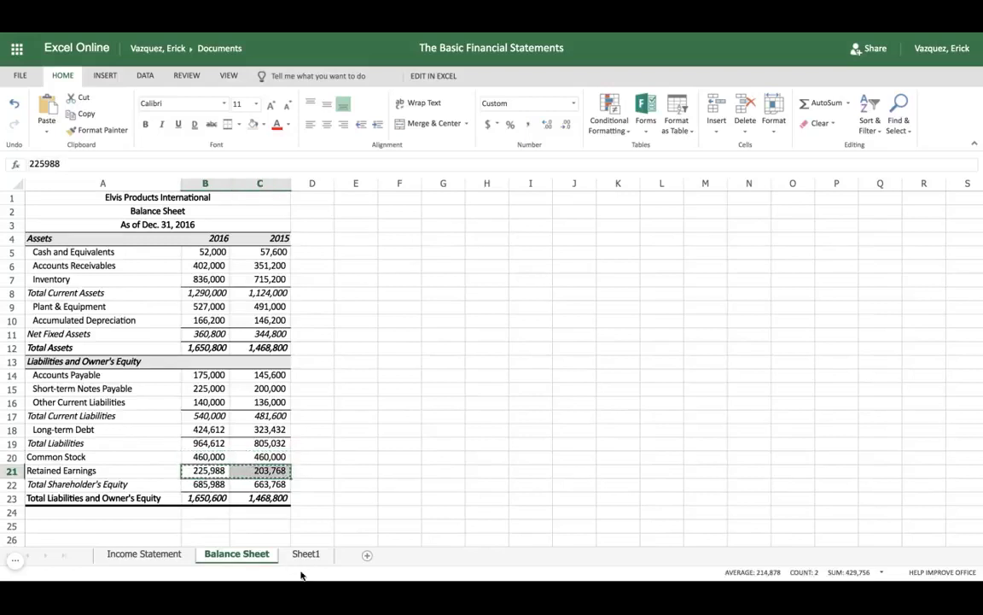
pyautogui.click(305, 553)
pyautogui.click(219, 465)
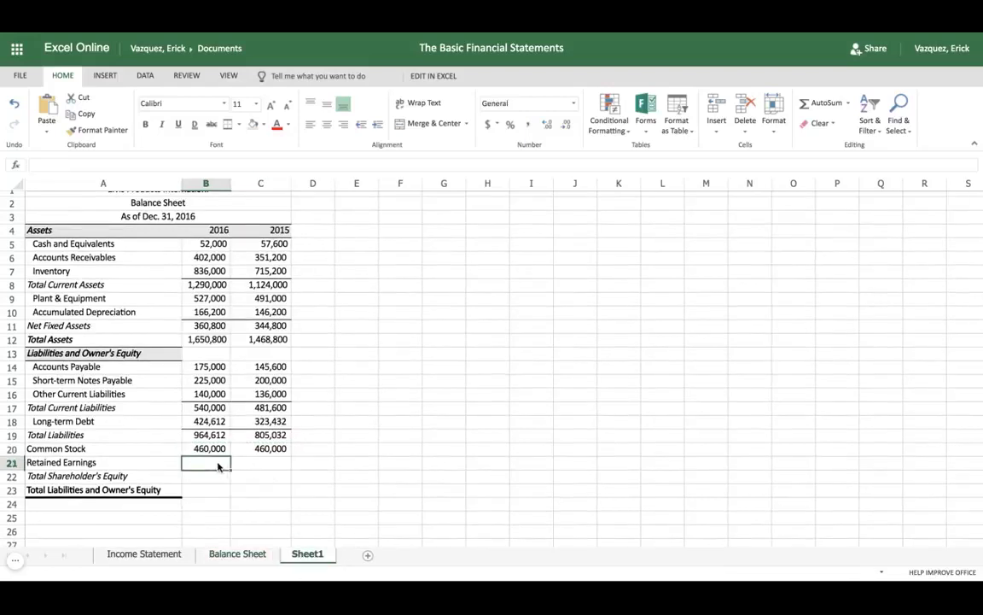
pyautogui.hotkey('ctrl', 'v')
pyautogui.click(203, 480)
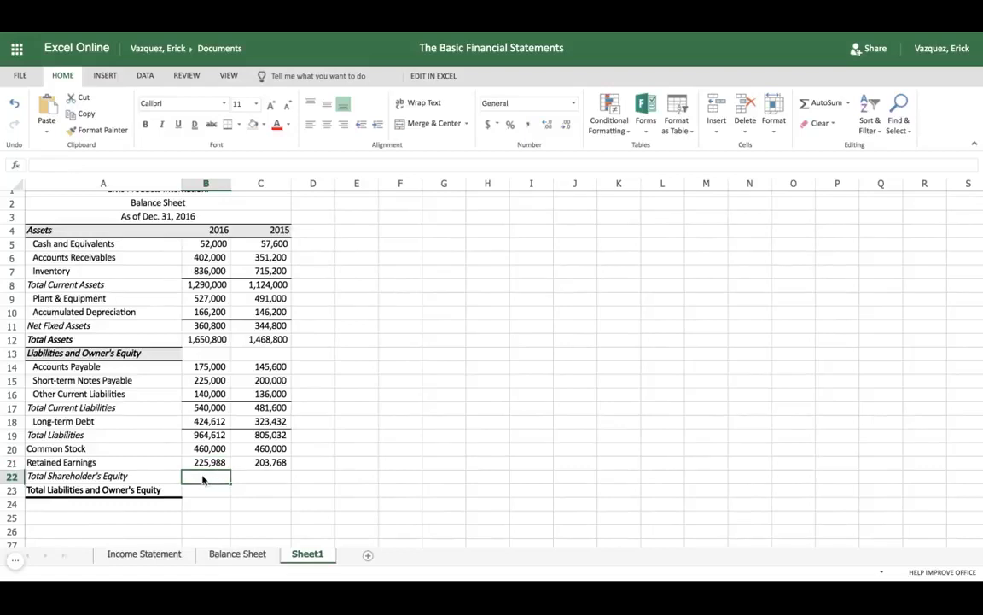
# Calculate Total Shareholder's Equity in Sheet1 cell B22 with the formula =B20+B21 and copy it across to C22.
pyautogui.write('=')
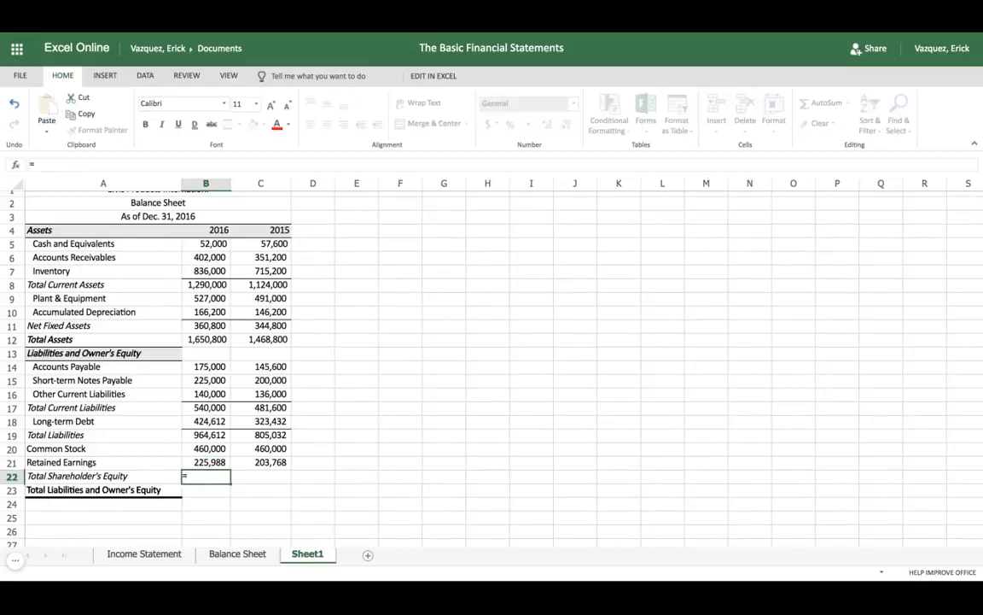
pyautogui.click(213, 449)
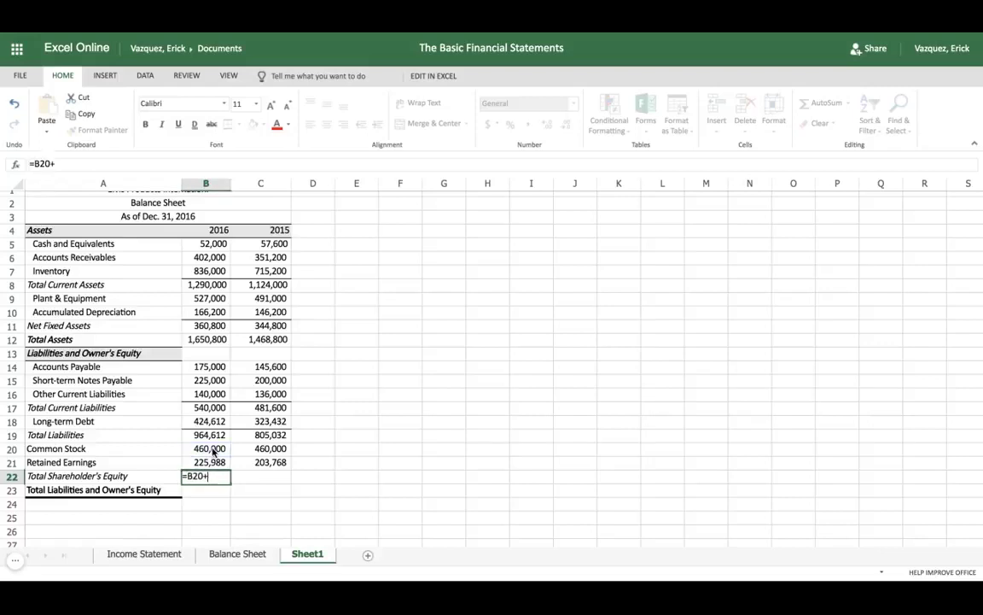
pyautogui.write('+')
pyautogui.click(214, 463)
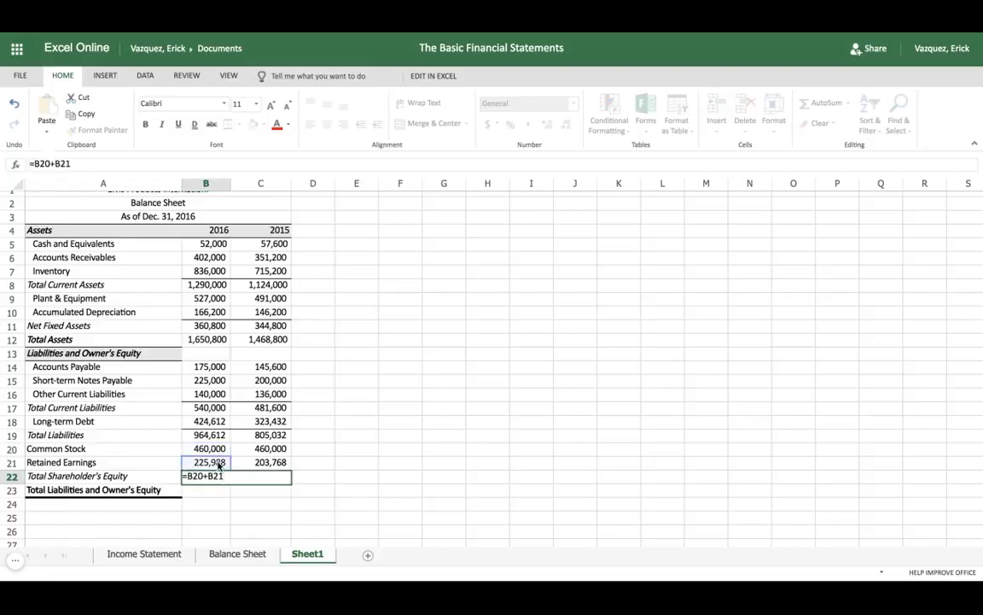
pyautogui.press('Tab')
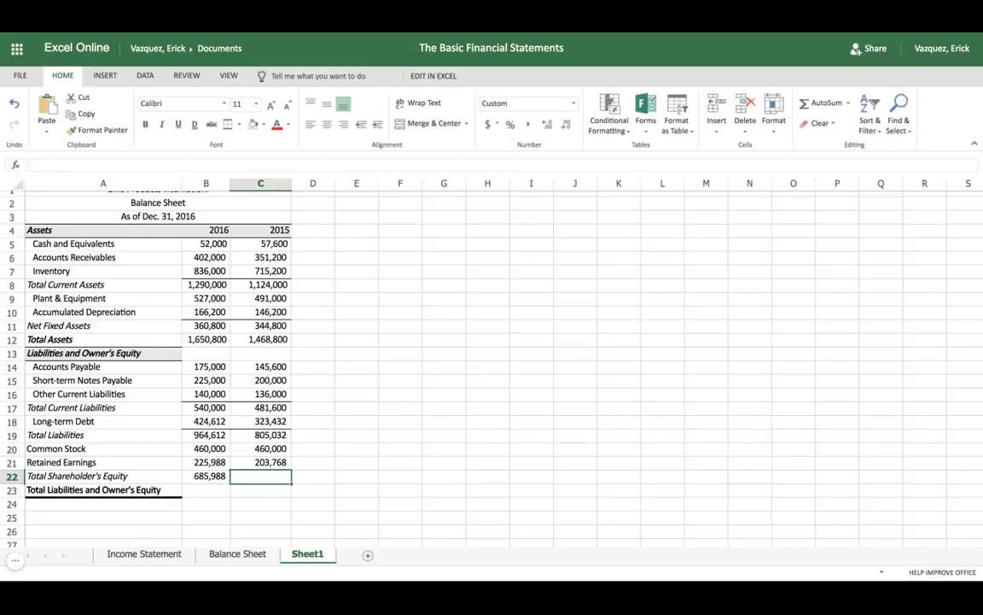
pyautogui.click(219, 480)
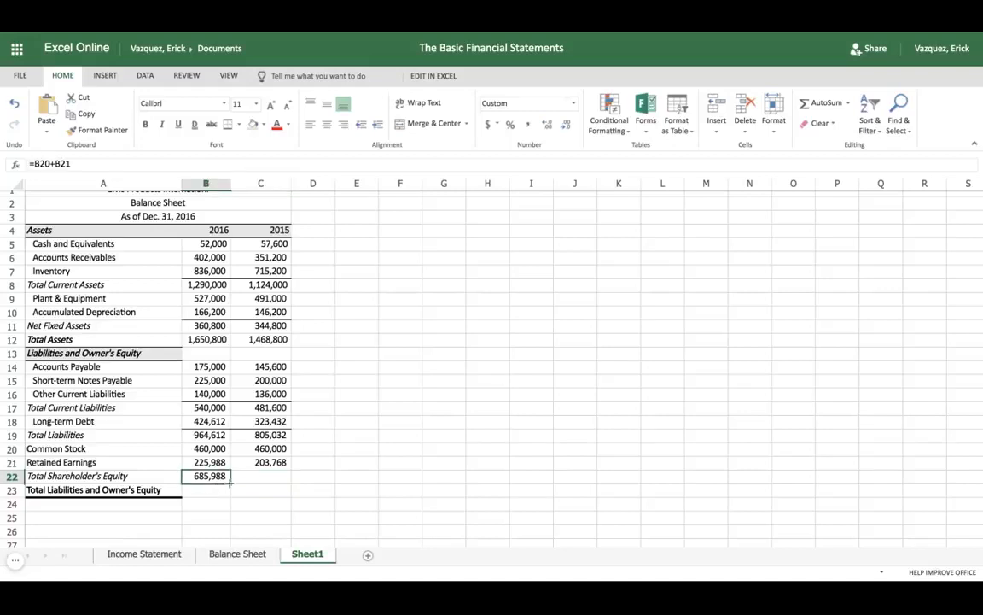
pyautogui.moveTo(229, 483); pyautogui.dragTo(281, 480)
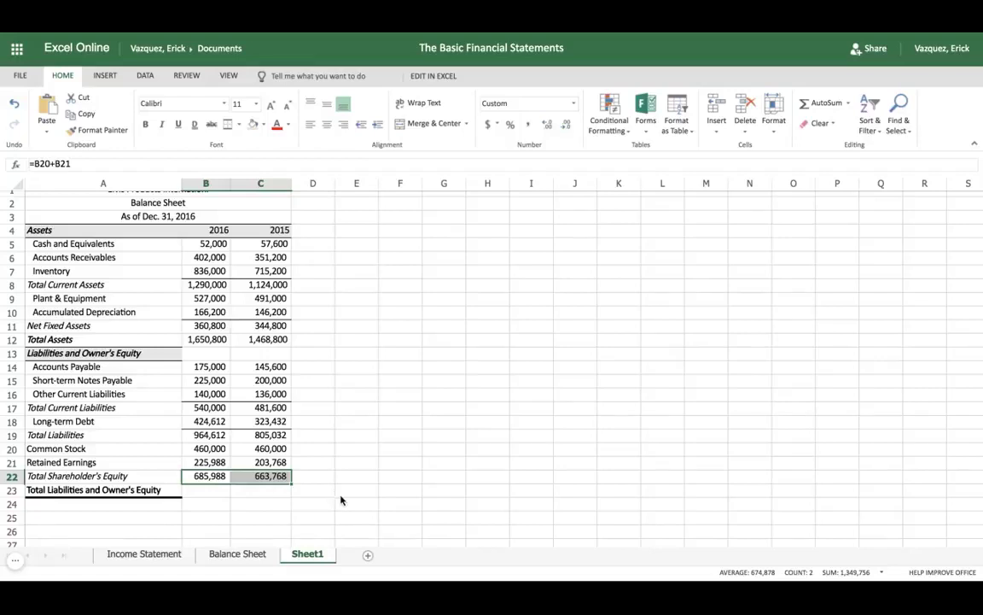
# Calculate Total Liabilities and Owner's Equity in cell B23 with the formula =B19+B22 and copy it across to C23.
pyautogui.click(207, 494)
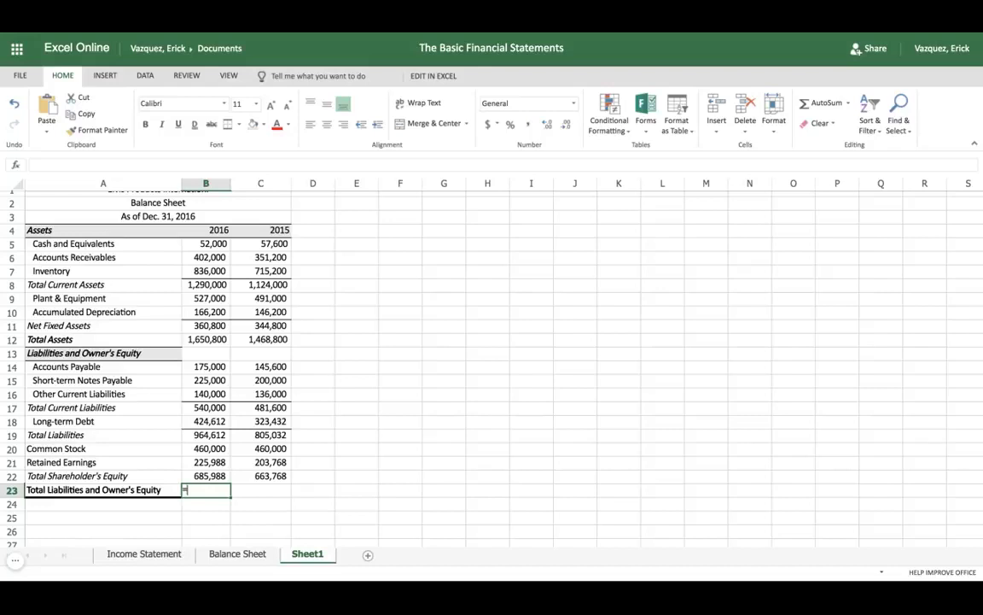
pyautogui.write('=')
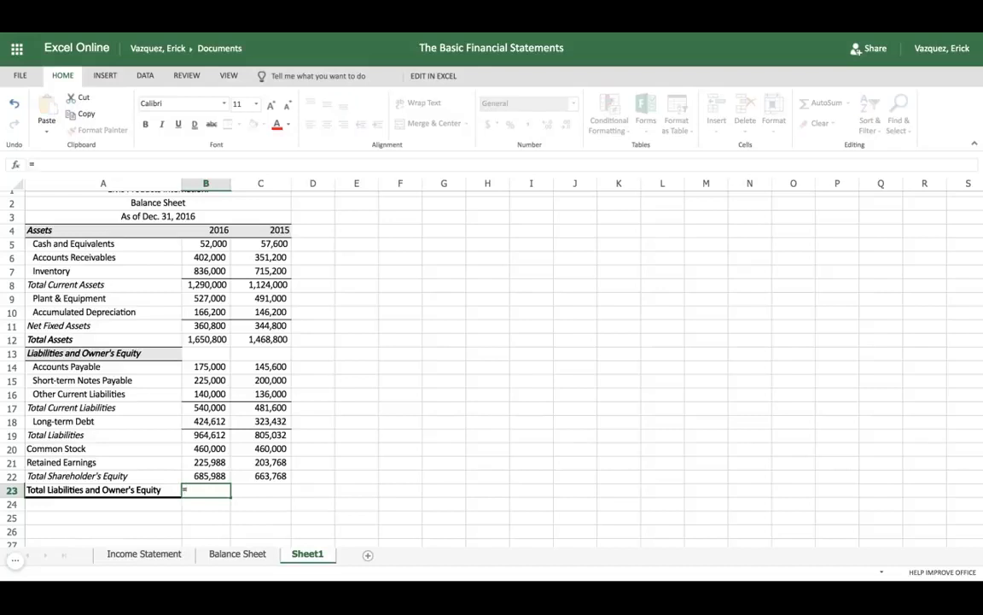
pyautogui.click(202, 437)
pyautogui.write('+')
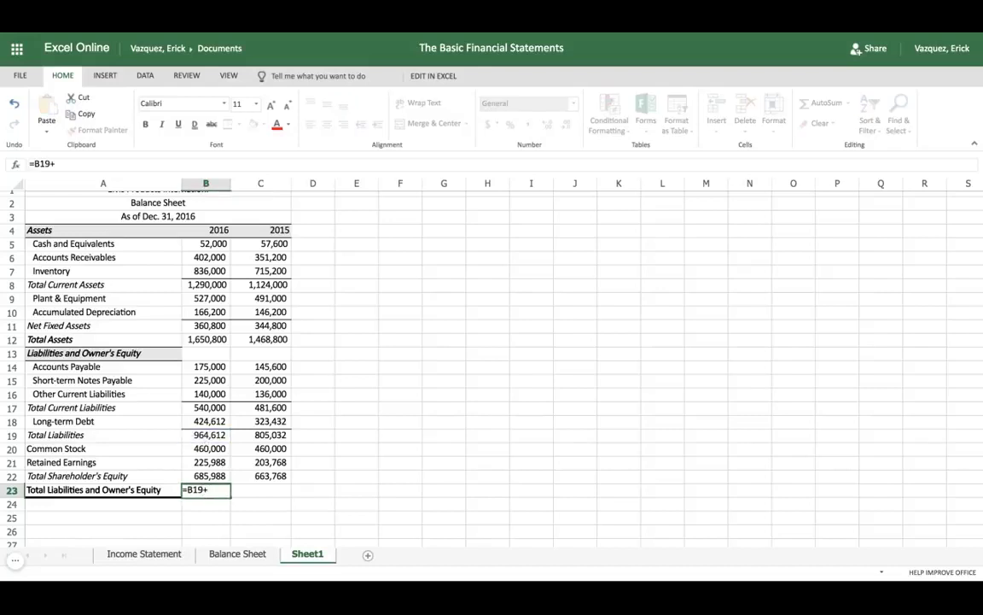
pyautogui.click(205, 480)
pyautogui.press('Tab')
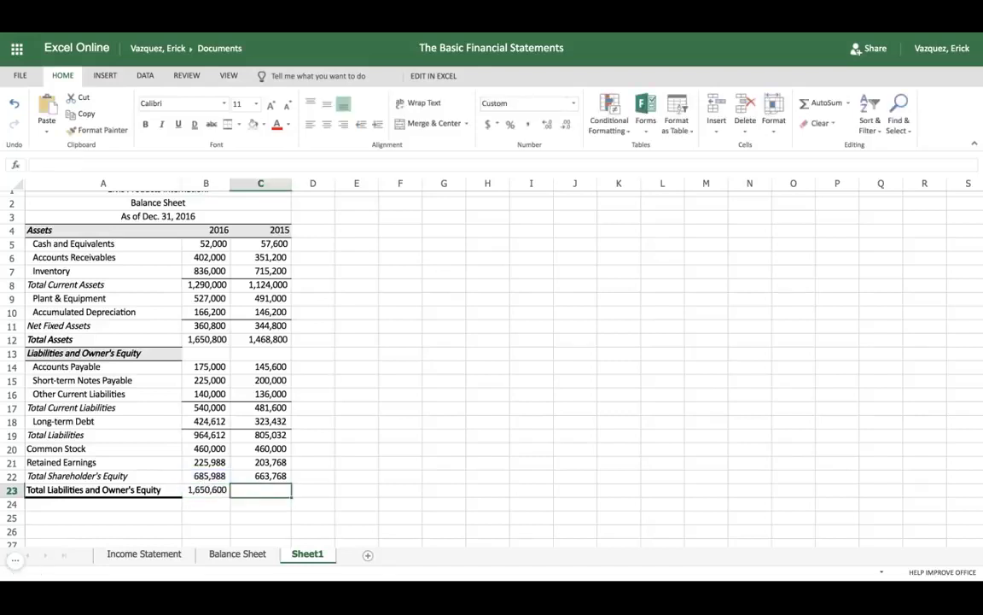
pyautogui.click(216, 494)
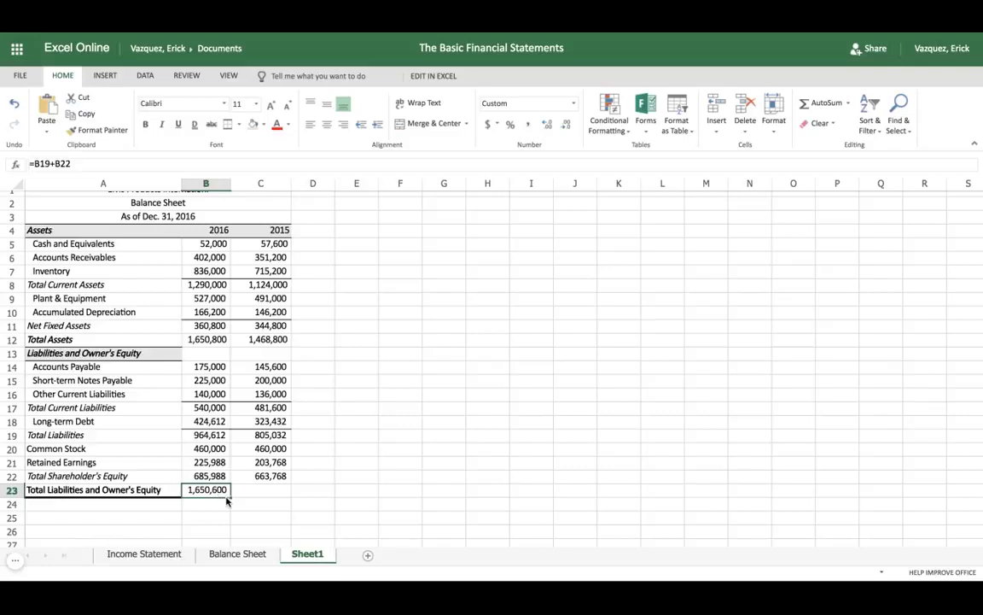
pyautogui.moveTo(229, 495); pyautogui.dragTo(230, 496)
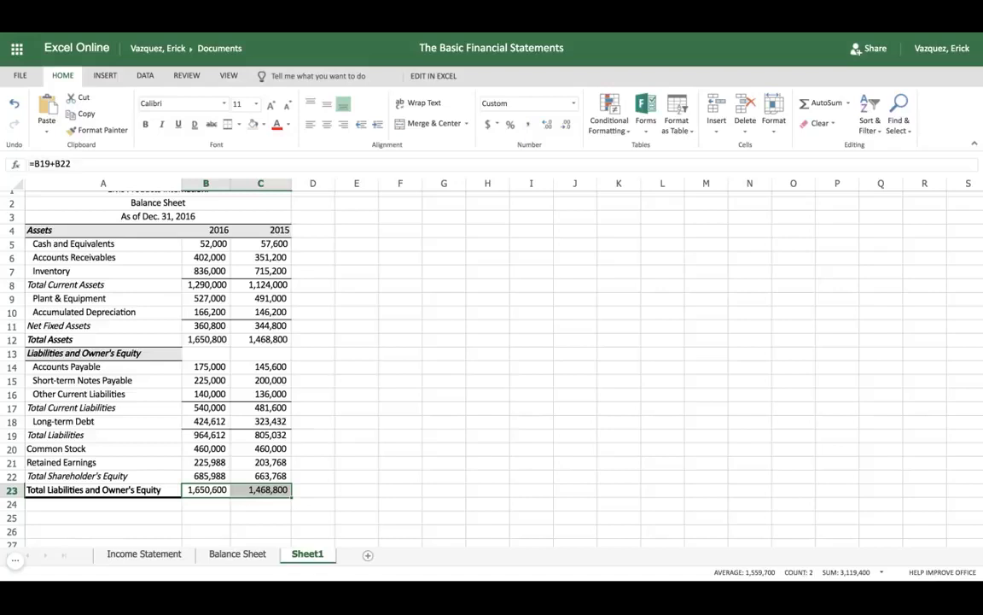
# Correct the 2016 Accounts Payable amount in B14 to 175200 and compare Total Liabilities and Owner's Equity with Total Assets for both years.
pyautogui.click(212, 492)
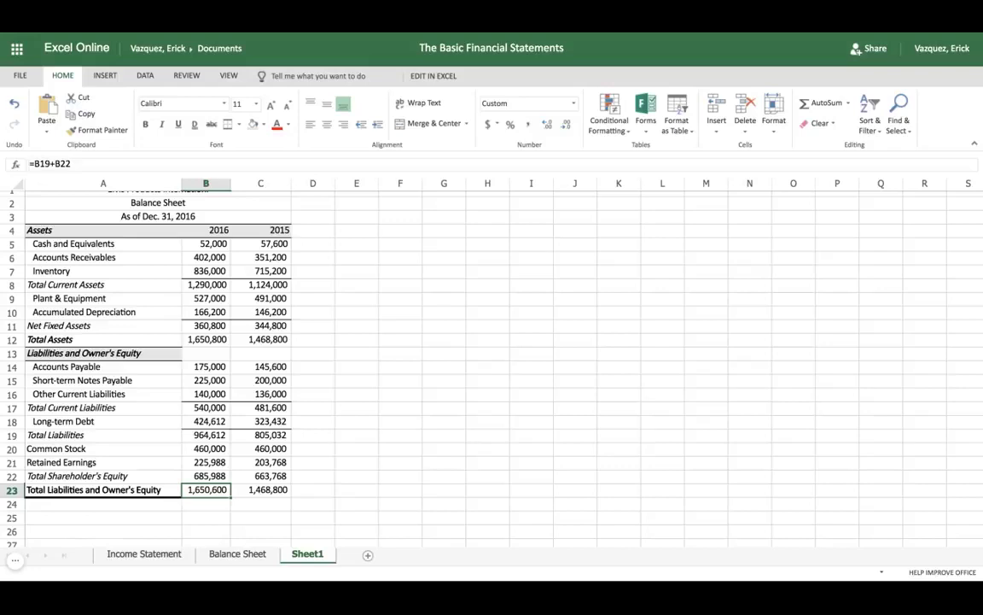
pyautogui.click(209, 340)
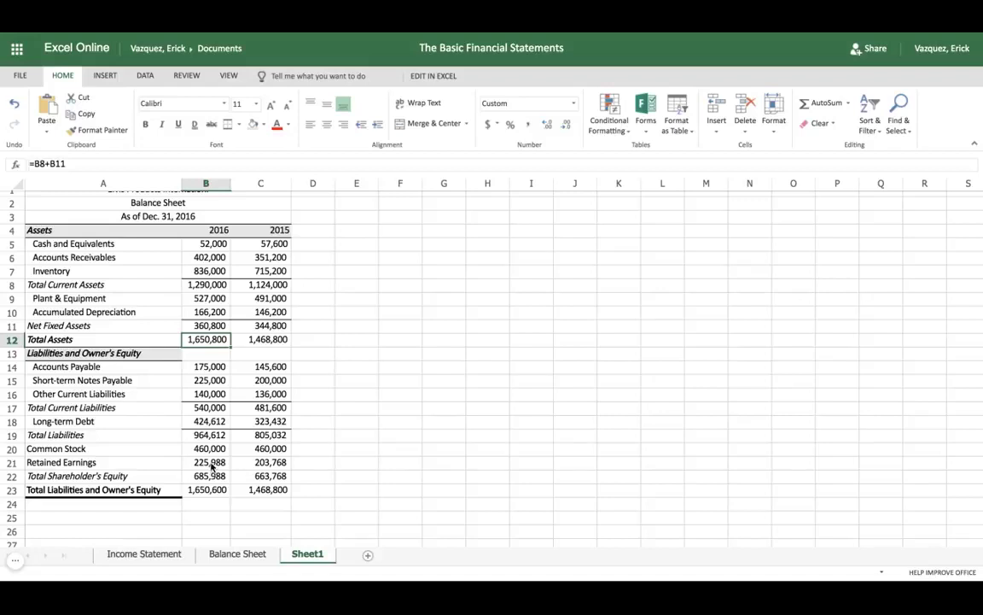
pyautogui.click(207, 437)
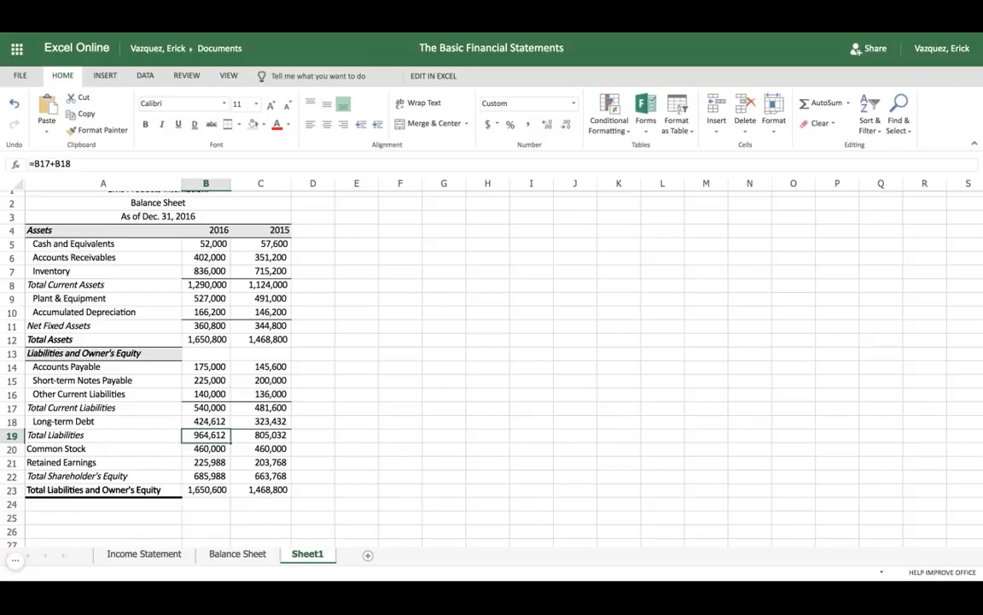
pyautogui.click(211, 410)
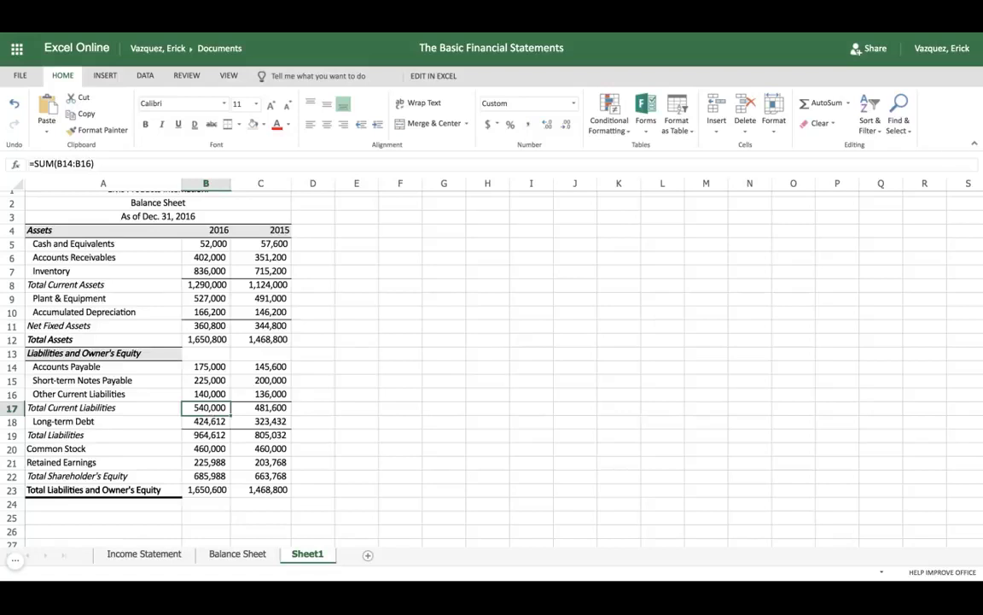
pyautogui.click(199, 365)
pyautogui.click(44, 163)
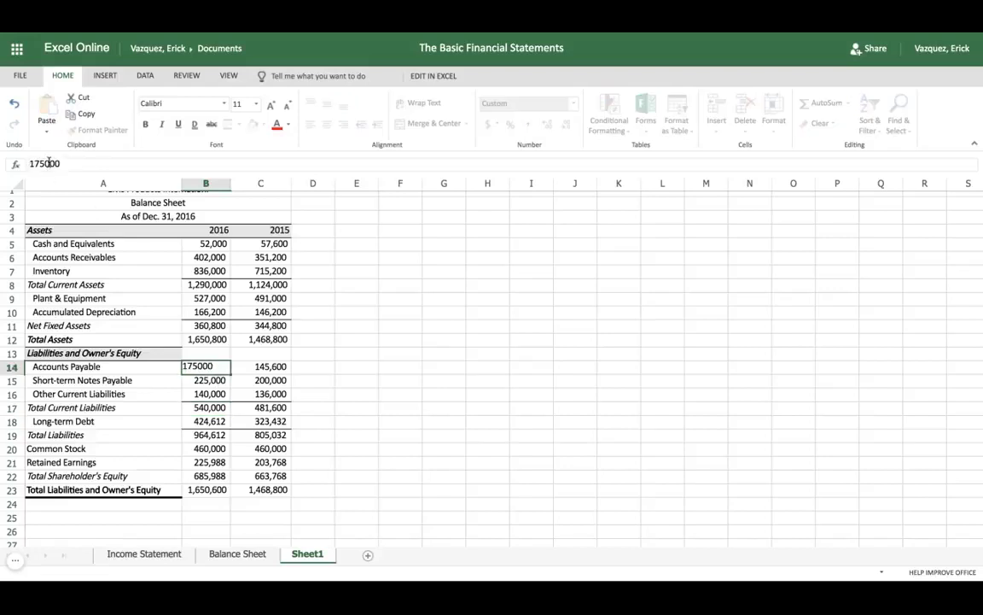
pyautogui.press('Delete')
pyautogui.write('2')
pyautogui.press('Tab')
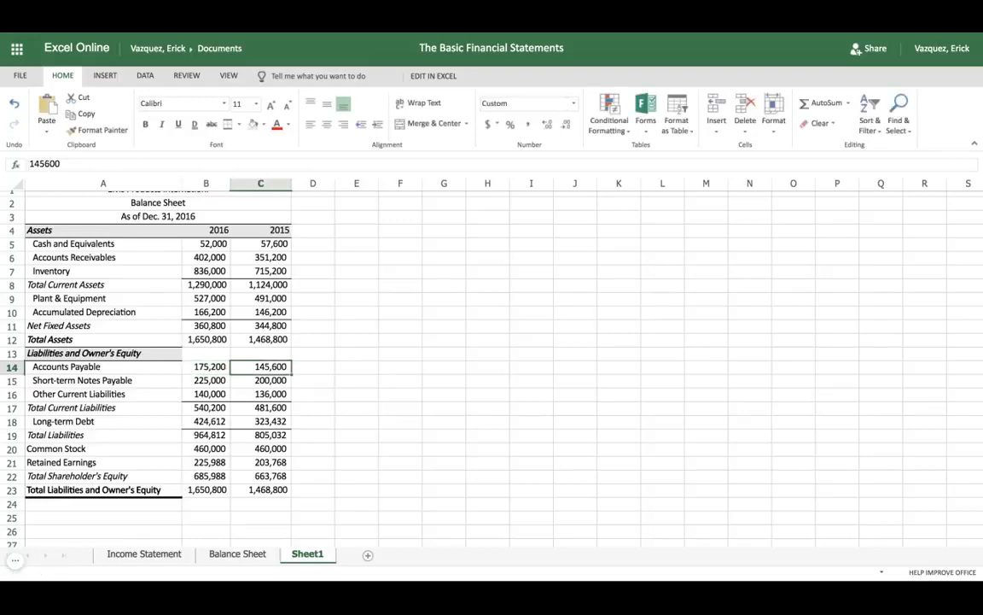
pyautogui.click(207, 490)
pyautogui.hotkey('shift', 'Right')
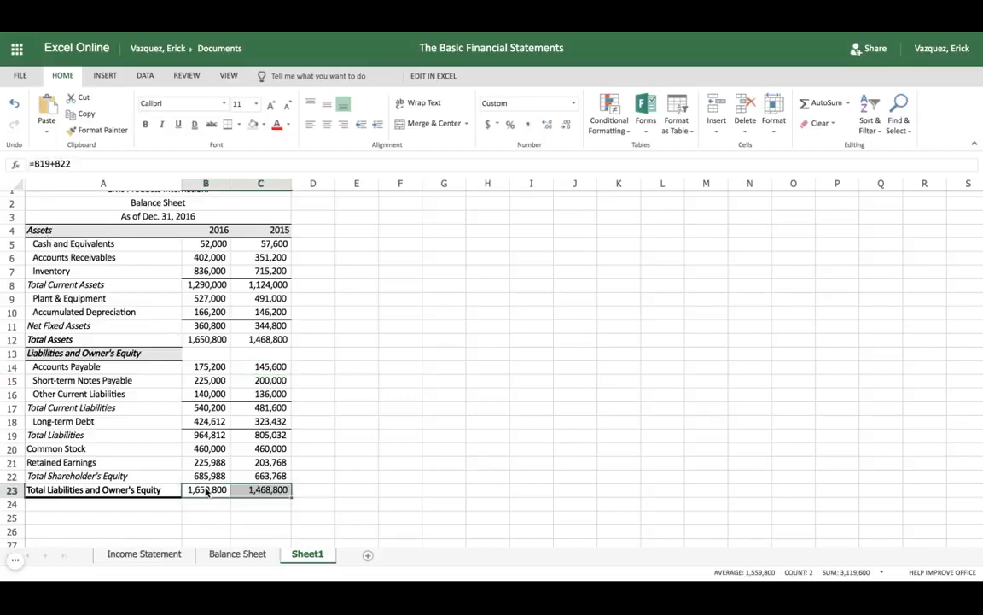
pyautogui.click(205, 340)
pyautogui.hotkey('shift', 'Right')
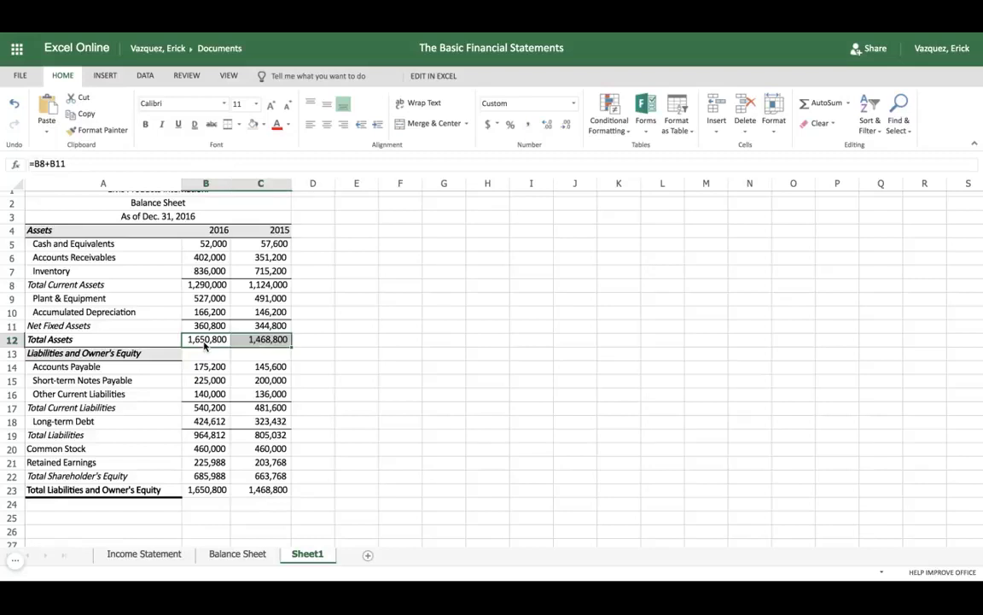
# Fill B13:C13 beside the Liabilities and Owner's Equity heading with the heading's grey and extend the heading's borders across them.
pyautogui.click(202, 353)
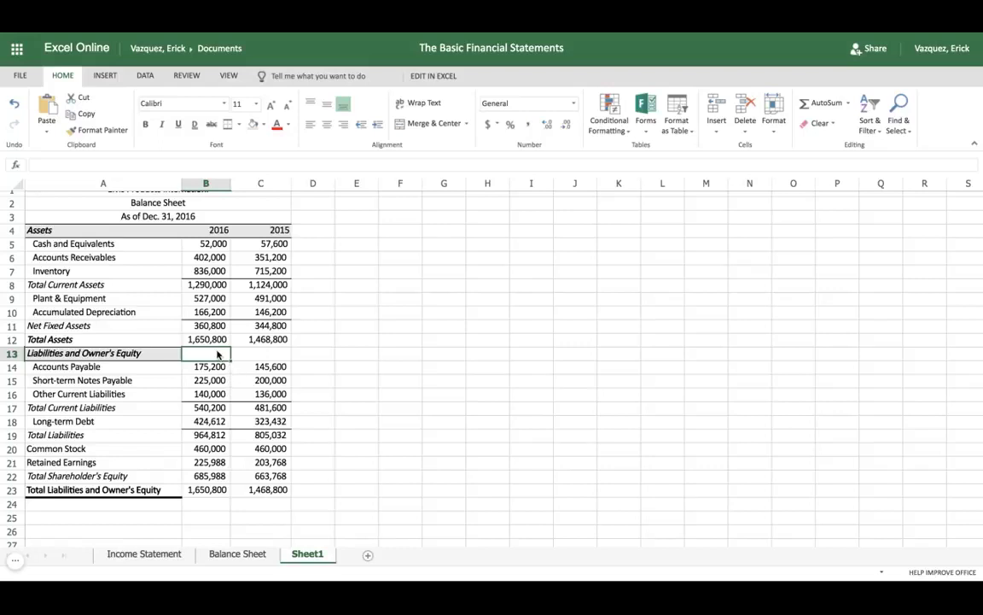
pyautogui.hotkey('shift', 'Right')
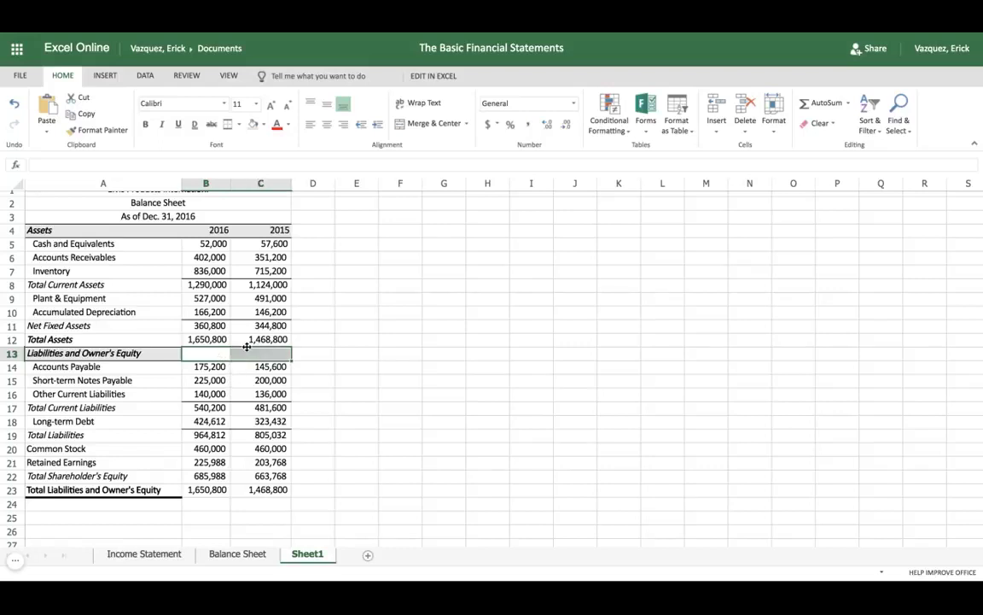
pyautogui.click(254, 126)
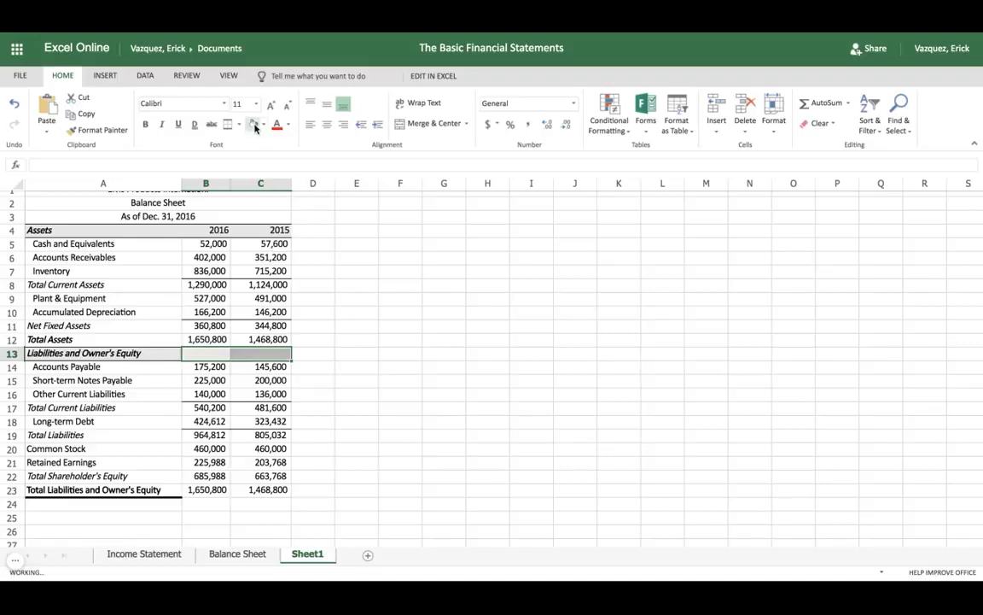
pyautogui.click(336, 381)
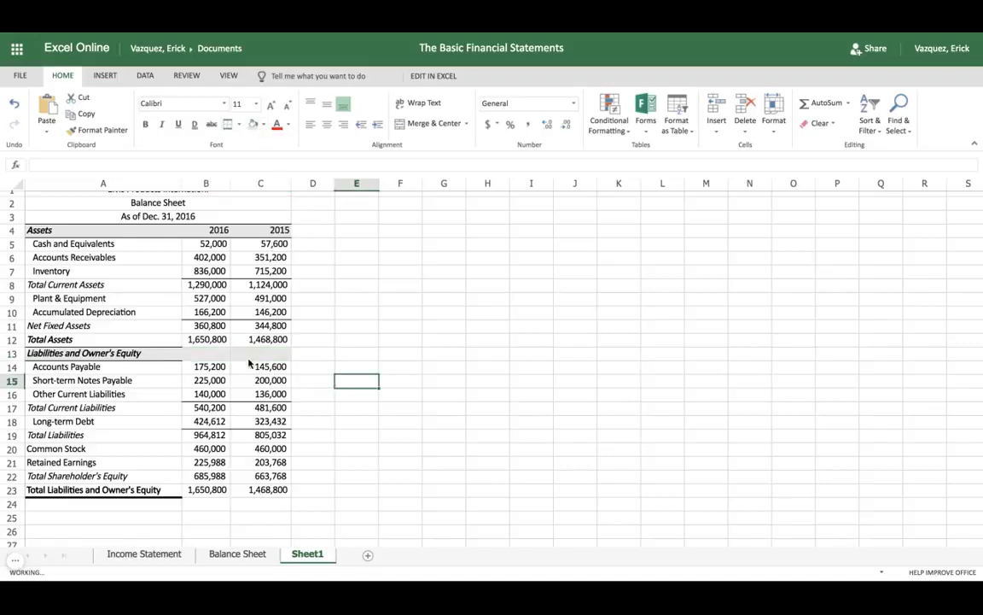
pyautogui.hotkey('ctrl', 'z')
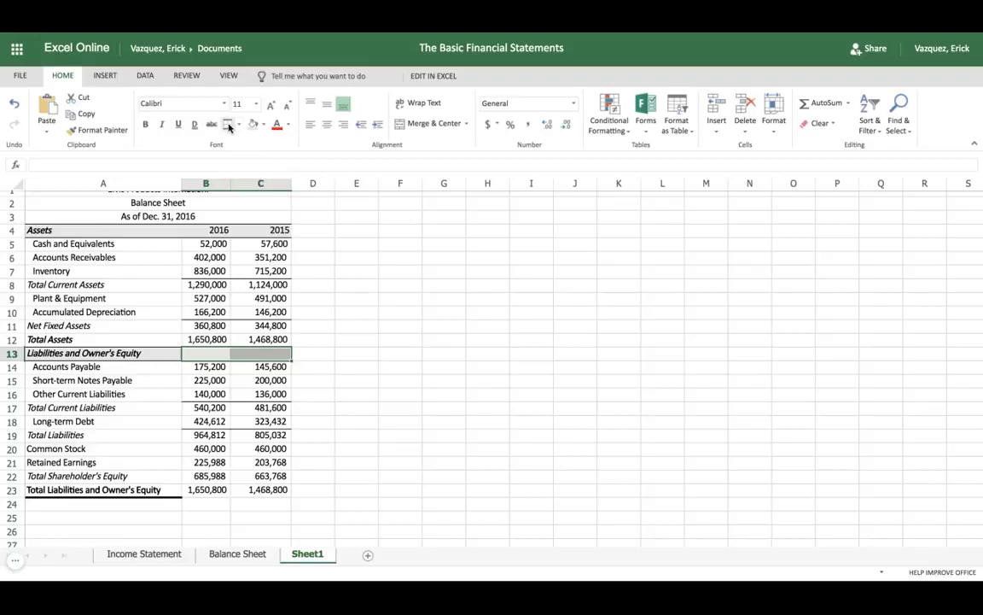
pyautogui.click(312, 298)
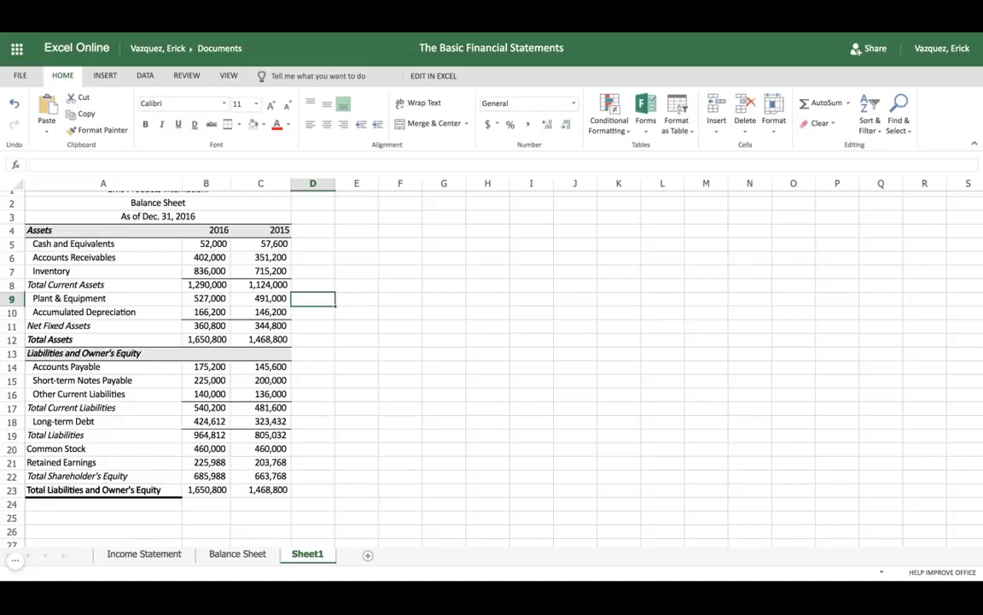
# Apply a Thick Bottom Border to B23:C23 and a Top and Bottom Border to the Total Shareholder's Equity amounts in B22:C22.
pyautogui.click(206, 491)
pyautogui.hotkey('shift', 'Right')
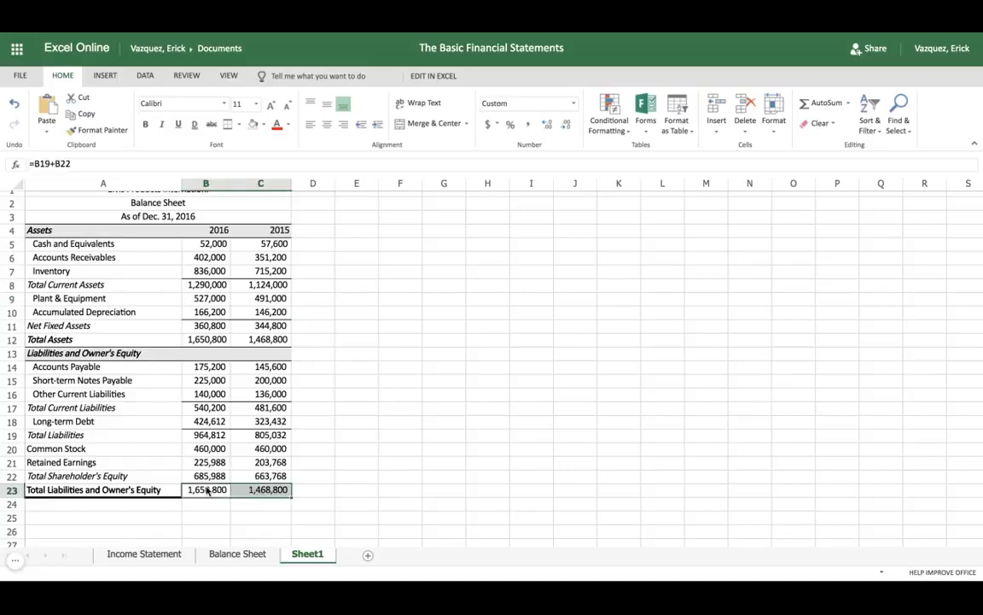
pyautogui.click(232, 125)
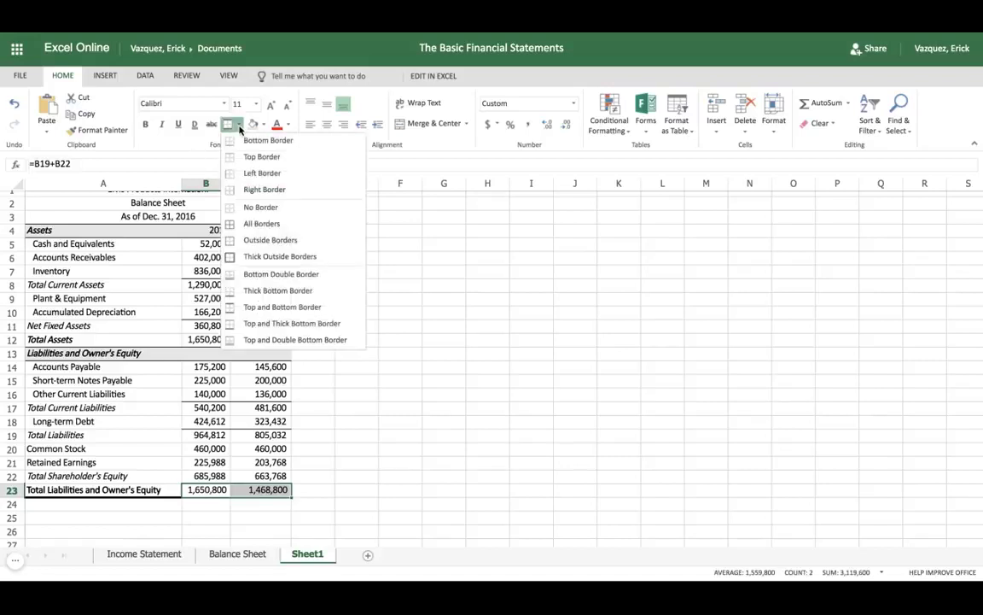
pyautogui.click(258, 291)
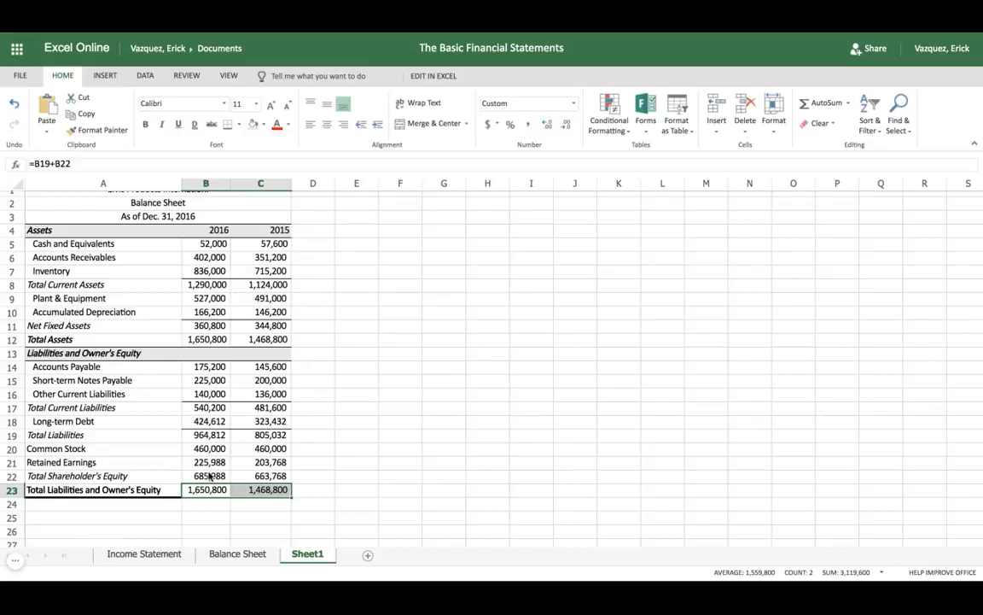
pyautogui.moveTo(207, 478); pyautogui.dragTo(260, 476)
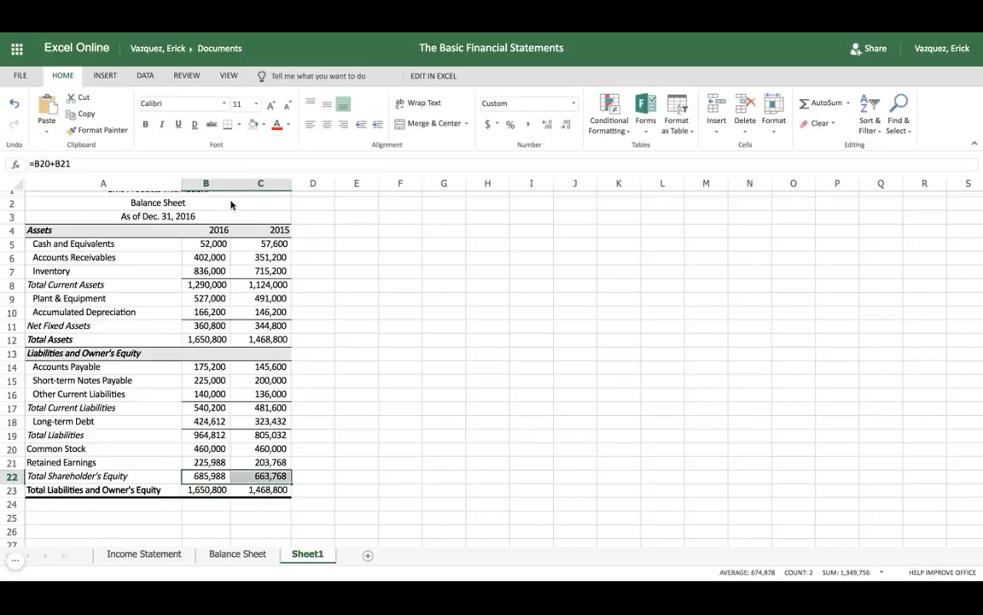
pyautogui.click(239, 125)
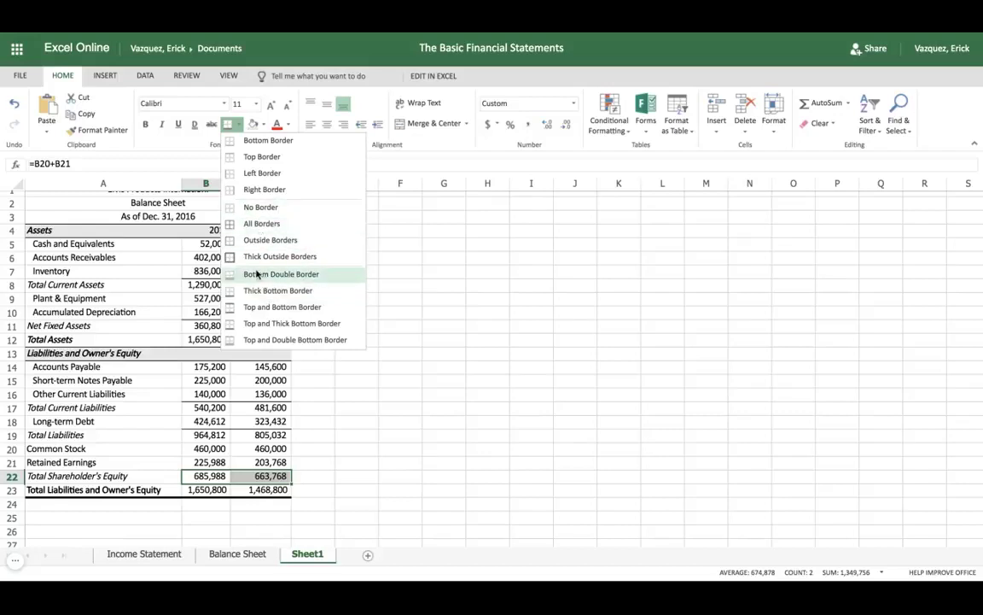
pyautogui.click(260, 307)
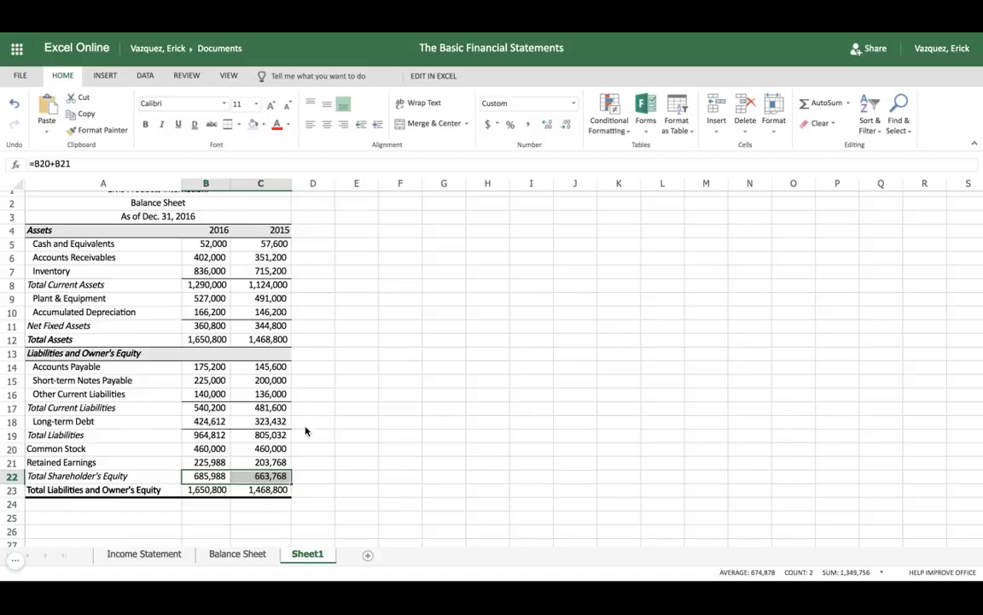
# Apply the Top and Bottom Border to the Net Fixed Assets amounts in B11:C11.
pyautogui.click(223, 409)
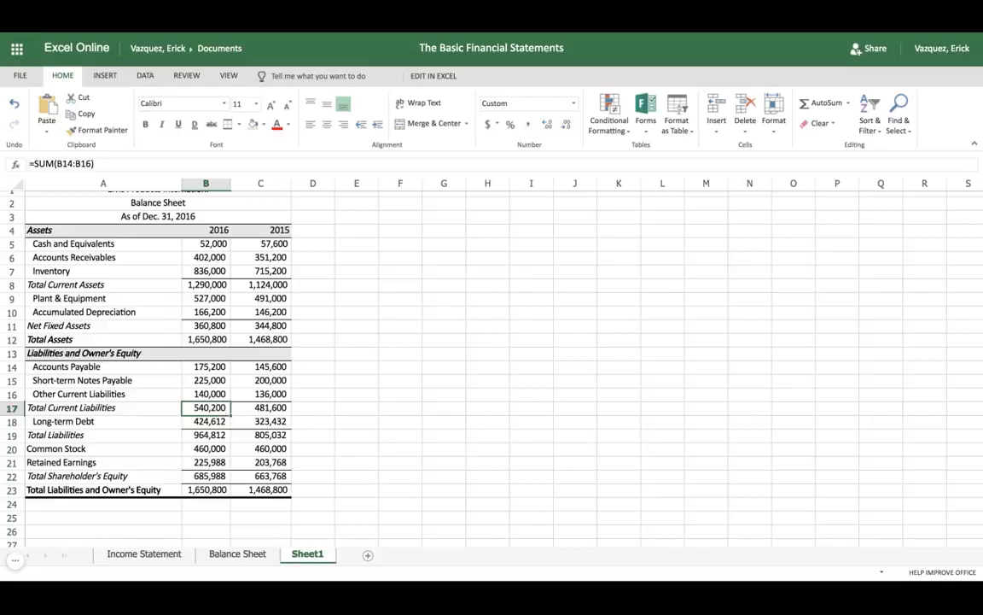
pyautogui.click(212, 327)
pyautogui.hotkey('shift', 'Right')
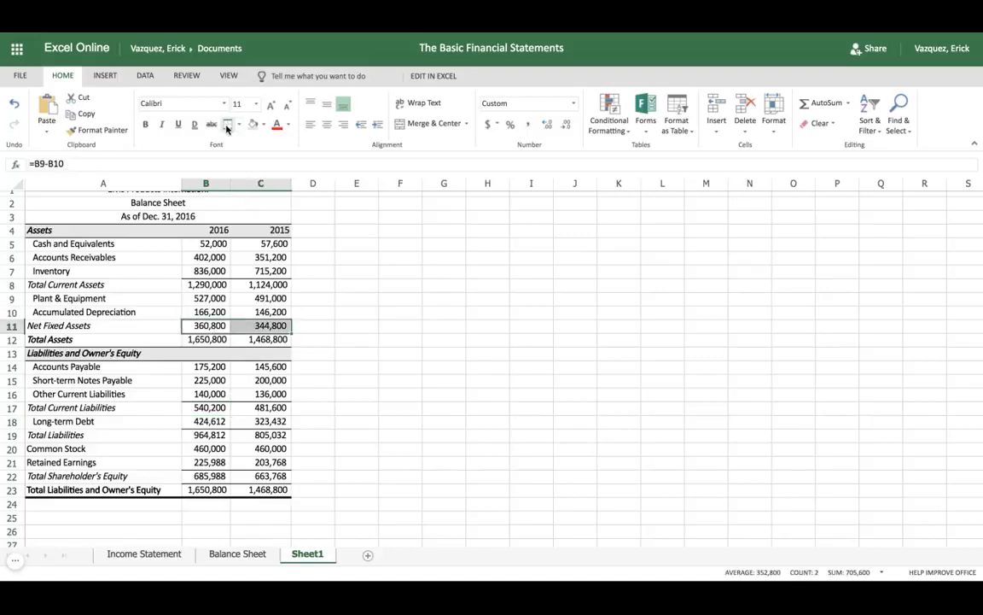
pyautogui.click(275, 341)
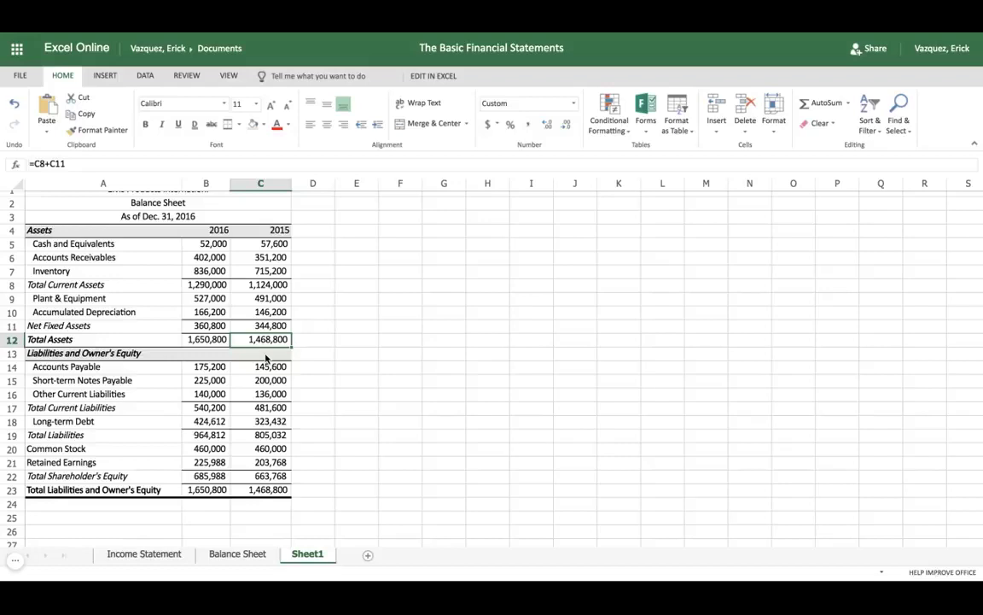
# Bold the Total Assets amounts in B12:C12 and the Total Liabilities and Owner's Equity amounts in B23:C23.
pyautogui.click(206, 340)
pyautogui.hotkey('shift', 'Right')
pyautogui.hotkey('ctrl', 'b')
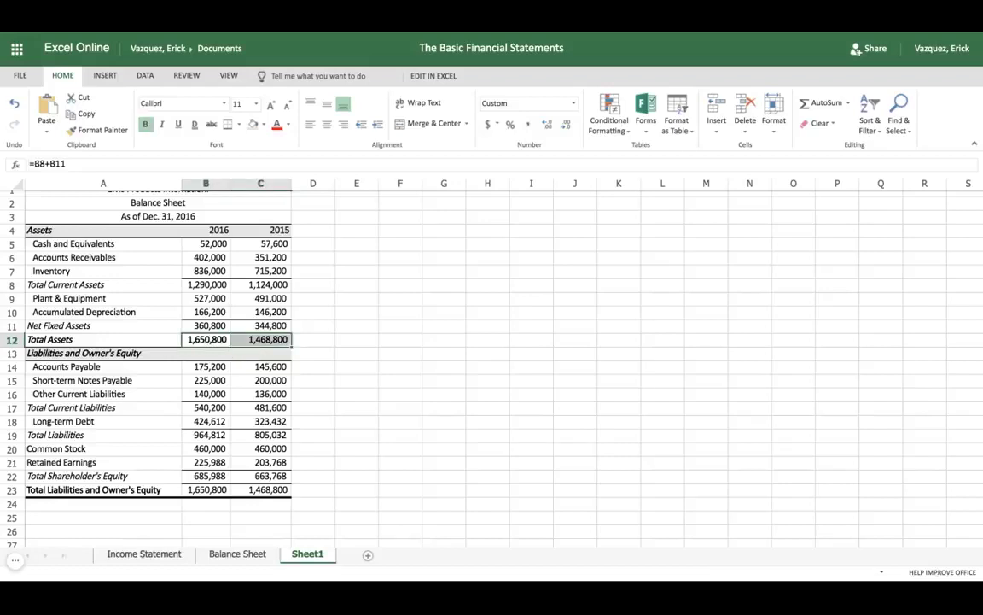
pyautogui.click(210, 493)
pyautogui.hotkey('shift', 'Right')
pyautogui.hotkey('ctrl', 'b')
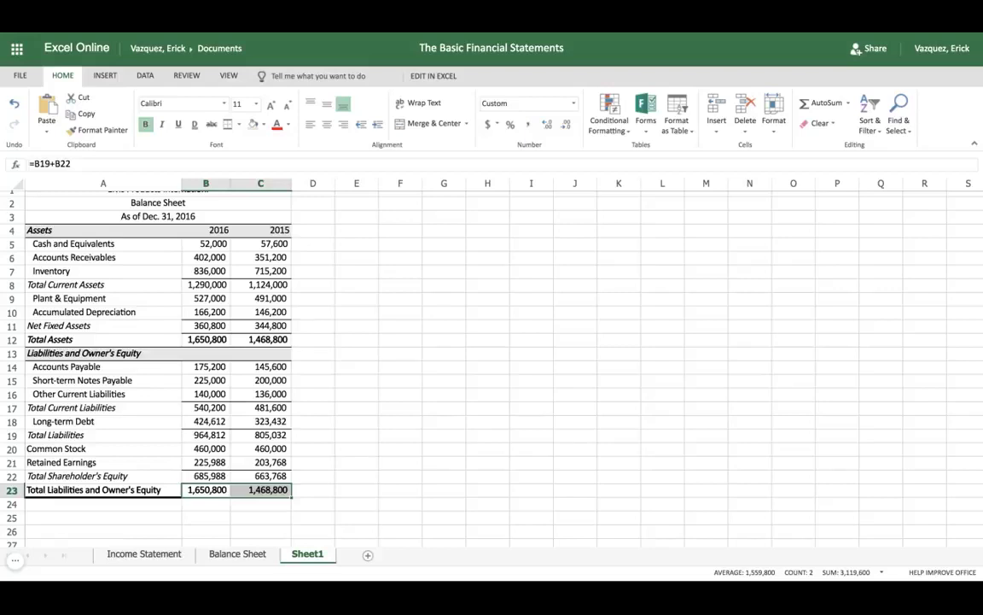
pyautogui.scroll(1, 199, 420)
pyautogui.click(342, 430)
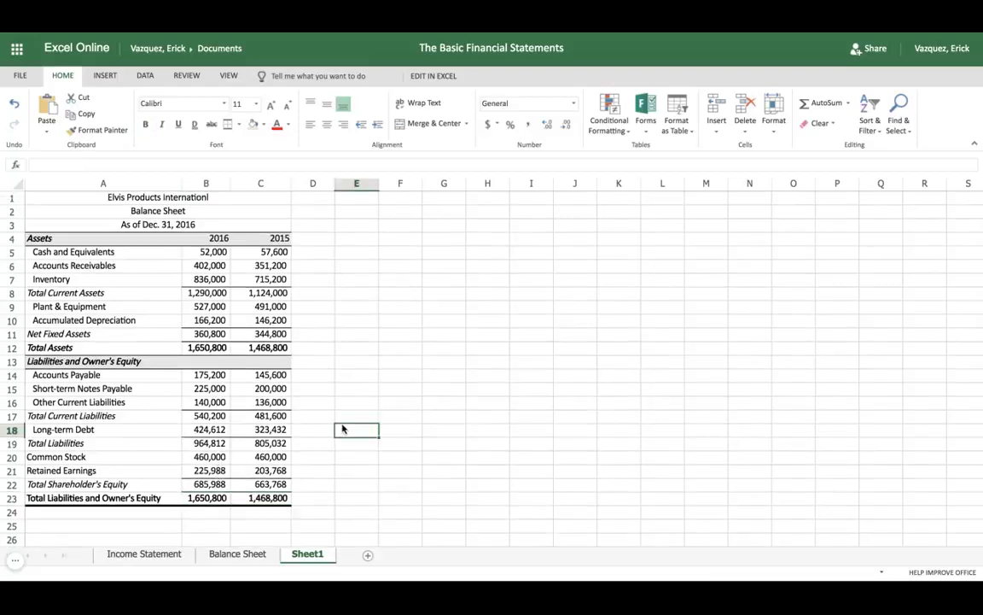
# Compare Sheet1's formatting with Balance Sheet and bold the three merged title rows, A1 to A3, on Sheet1.
pyautogui.click(239, 554)
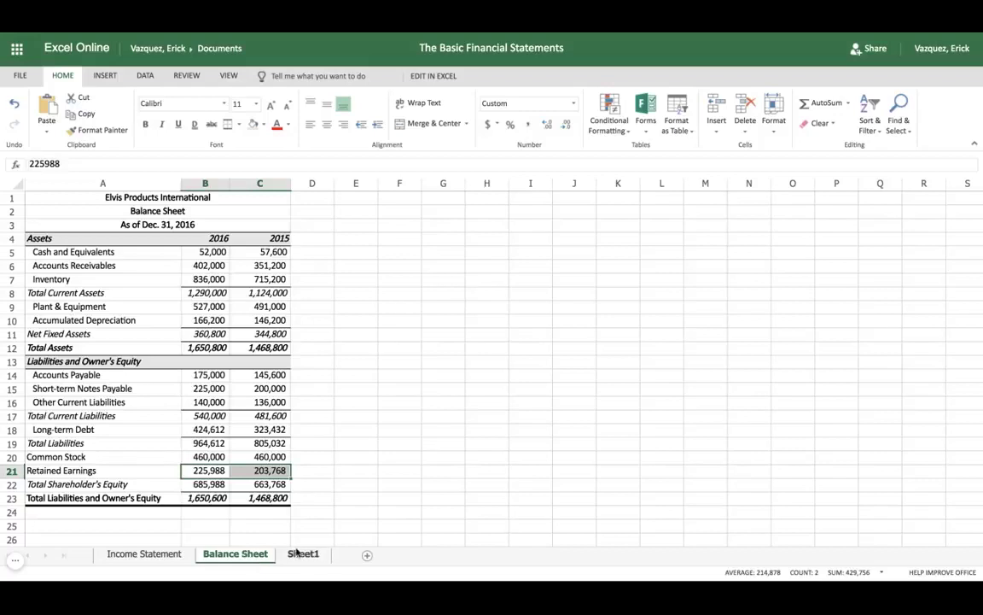
pyautogui.click(297, 553)
pyautogui.click(229, 555)
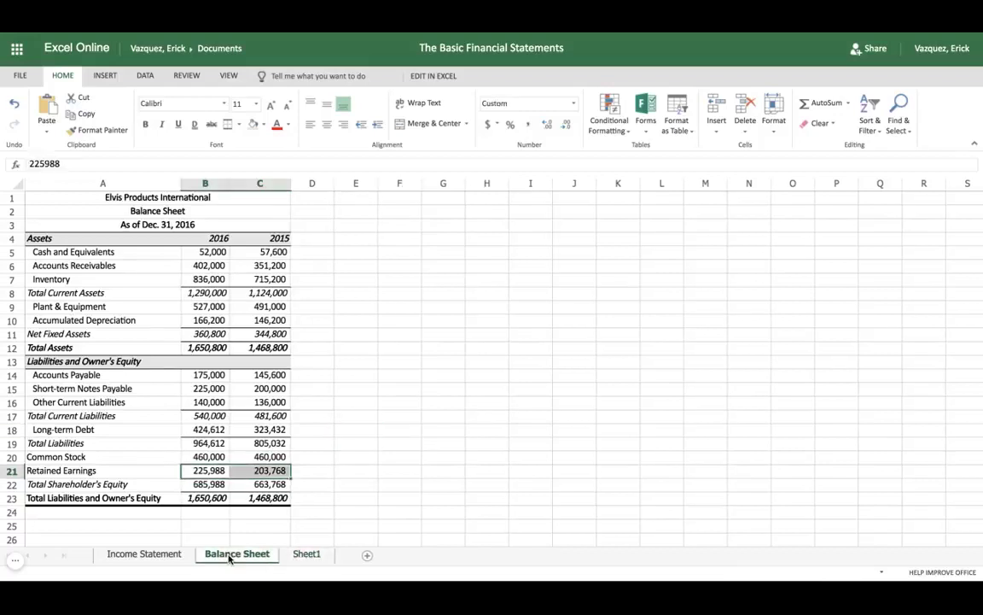
pyautogui.click(300, 553)
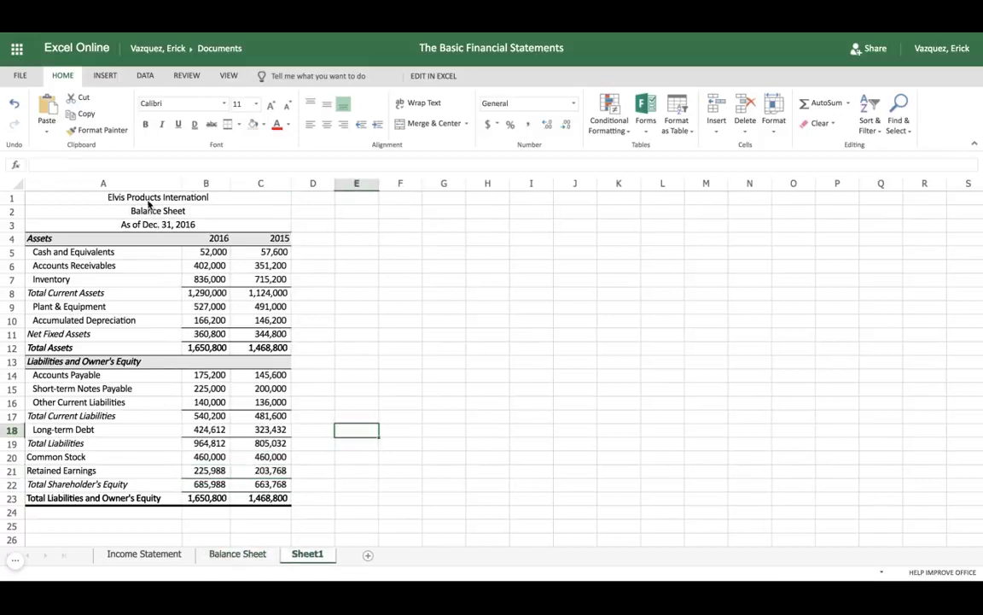
pyautogui.moveTo(149, 203); pyautogui.dragTo(150, 223)
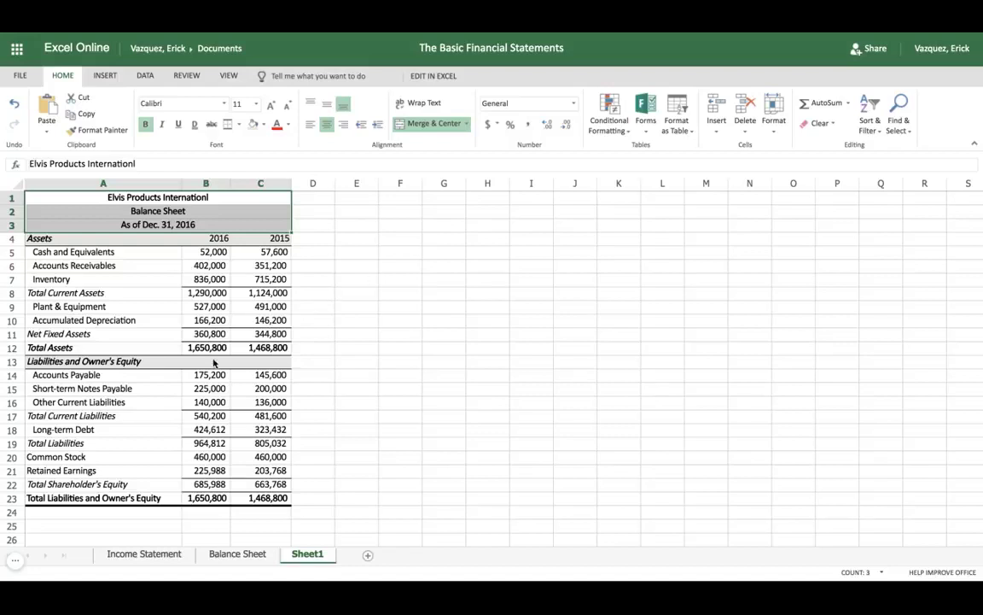
# Review the completed statements on the Income Statement and Balance Sheet worksheets.
pyautogui.click(145, 557)
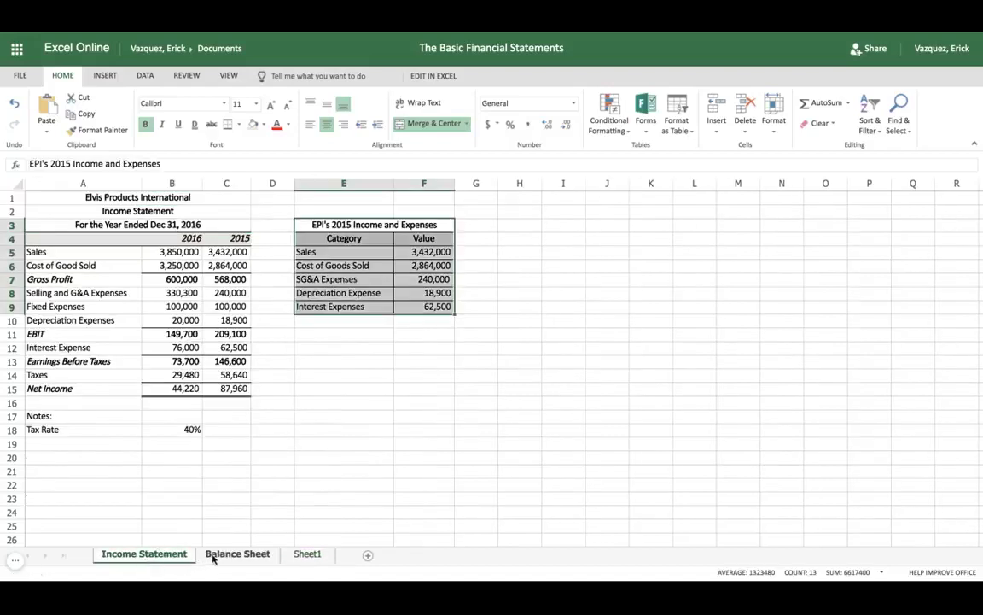
pyautogui.click(214, 555)
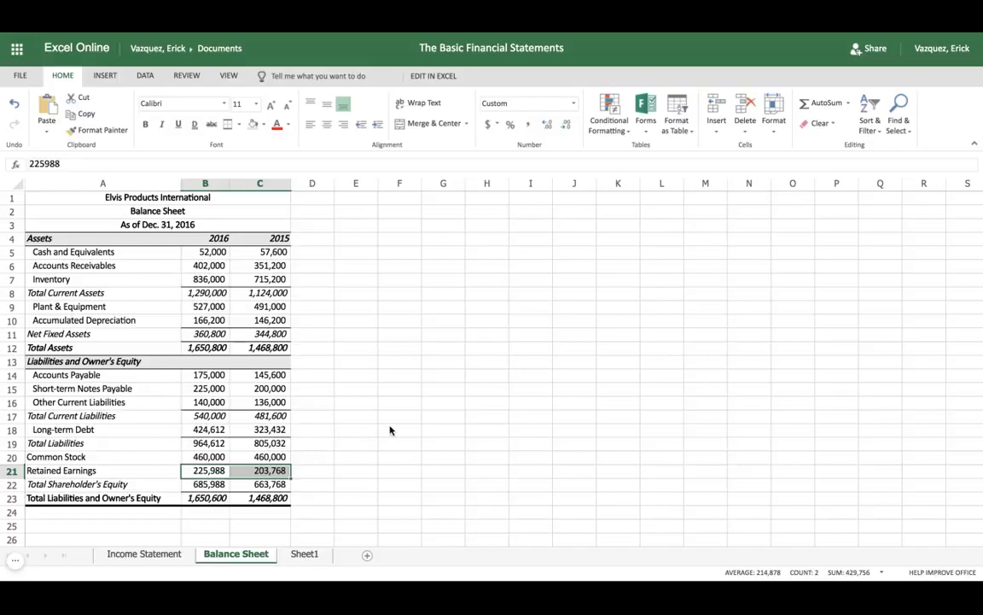
pyautogui.scroll(-1, 391, 430)
pyautogui.scroll(1, 402, 423)
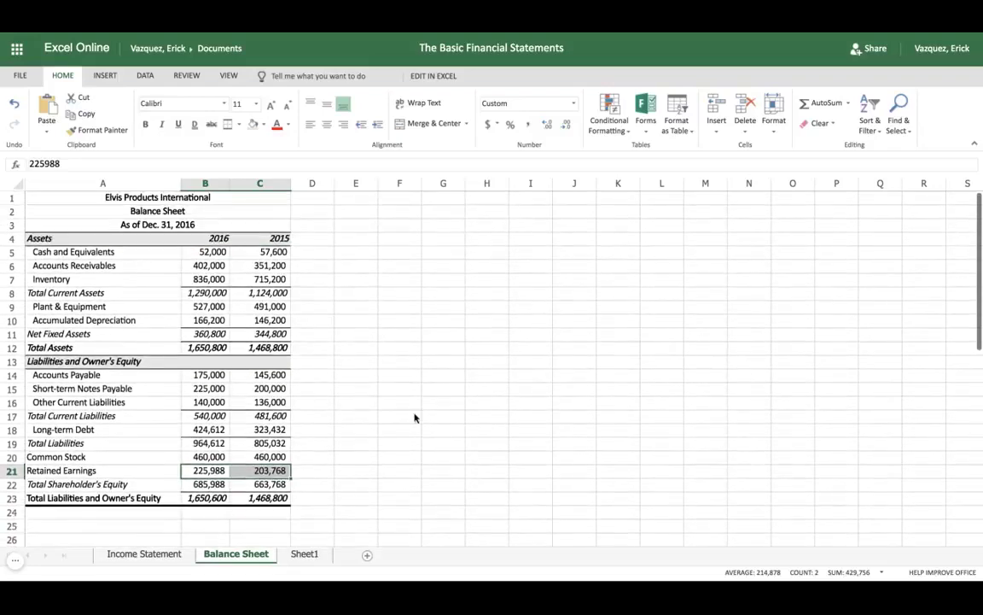